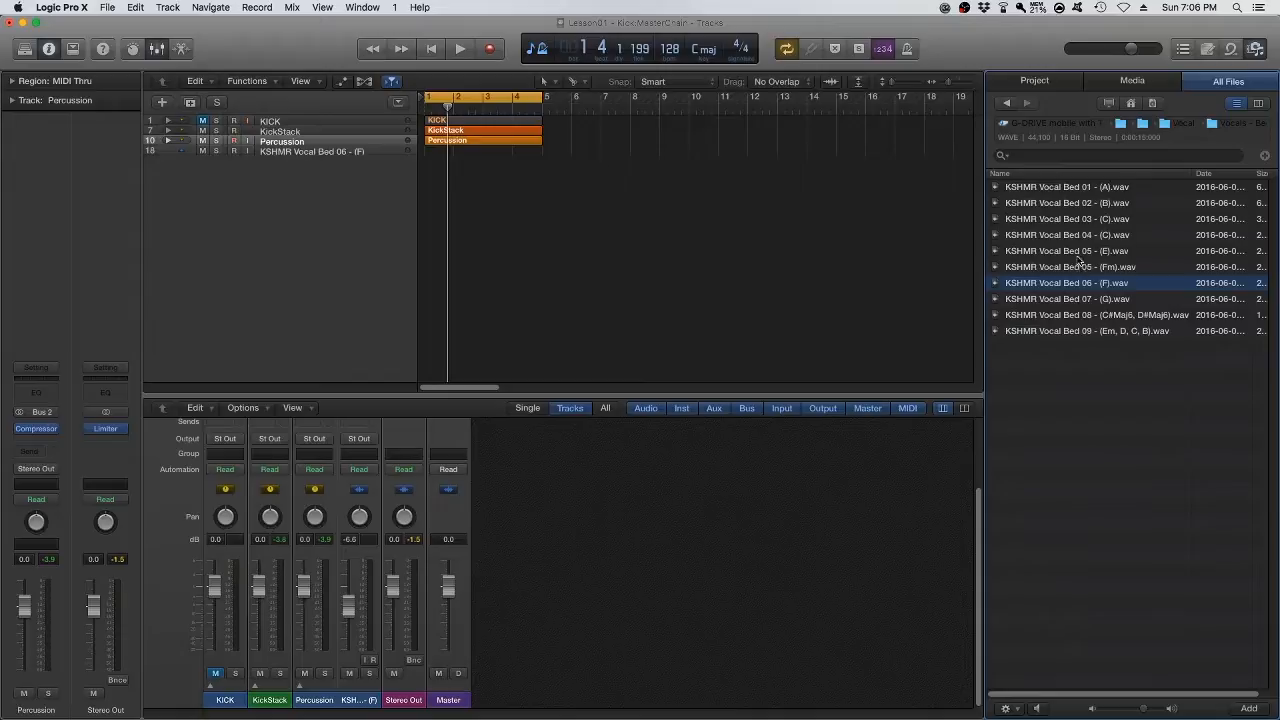
Preview the KSHMR Vocal Bed 04 - (C) and 06 - (F) samples and place Vocal Bed 06 on its track at bar 1
left_click(1069, 234)
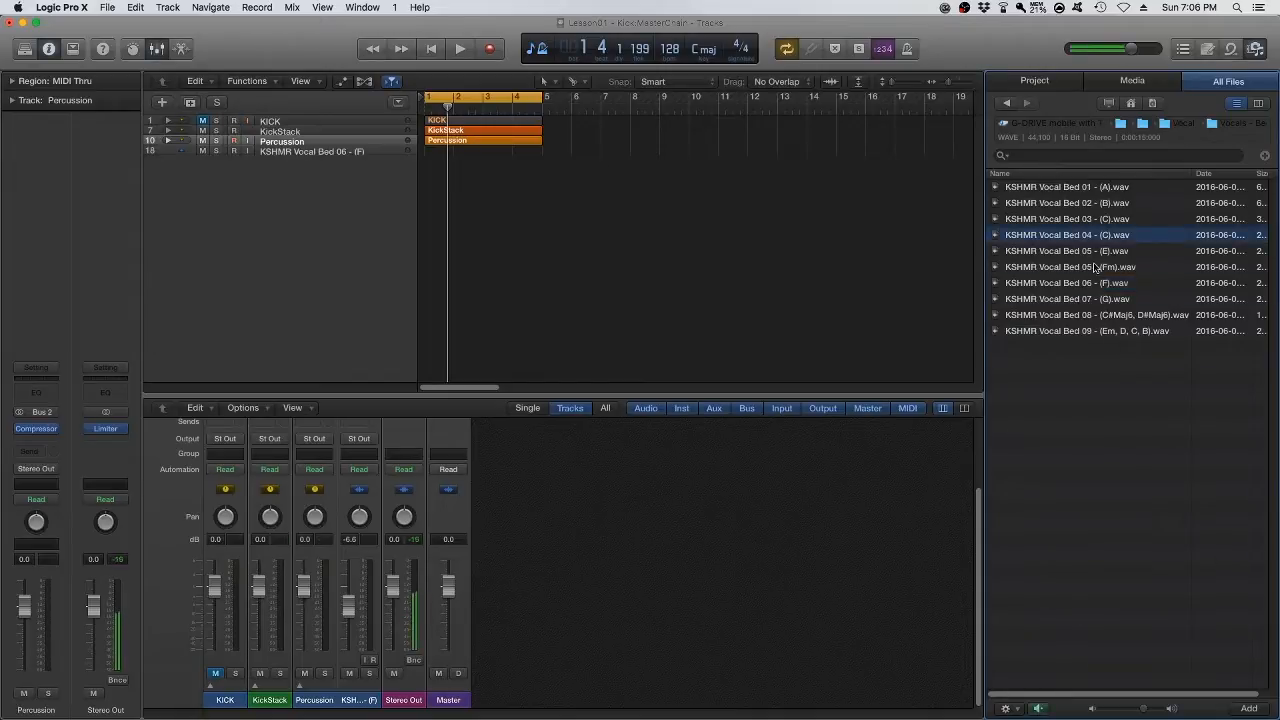
left_click(1046, 284)
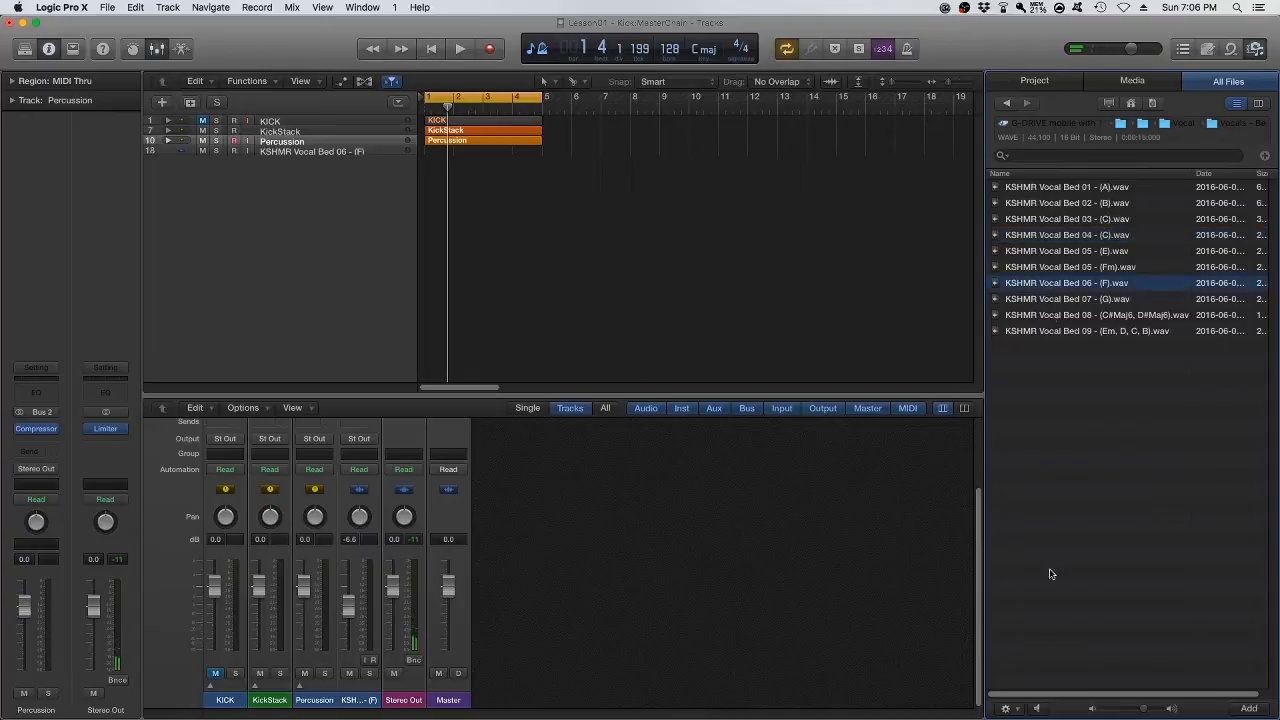
left_click(1035, 709)
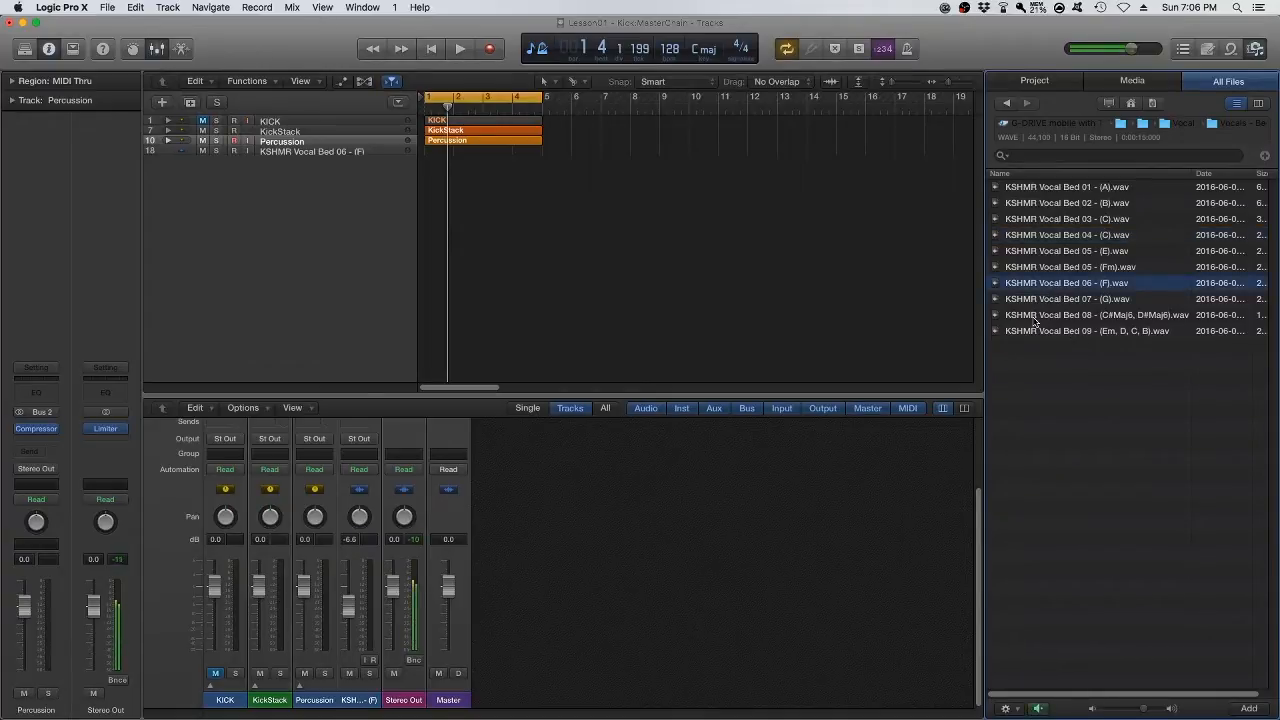
left_click_drag(1093, 289, 430, 152)
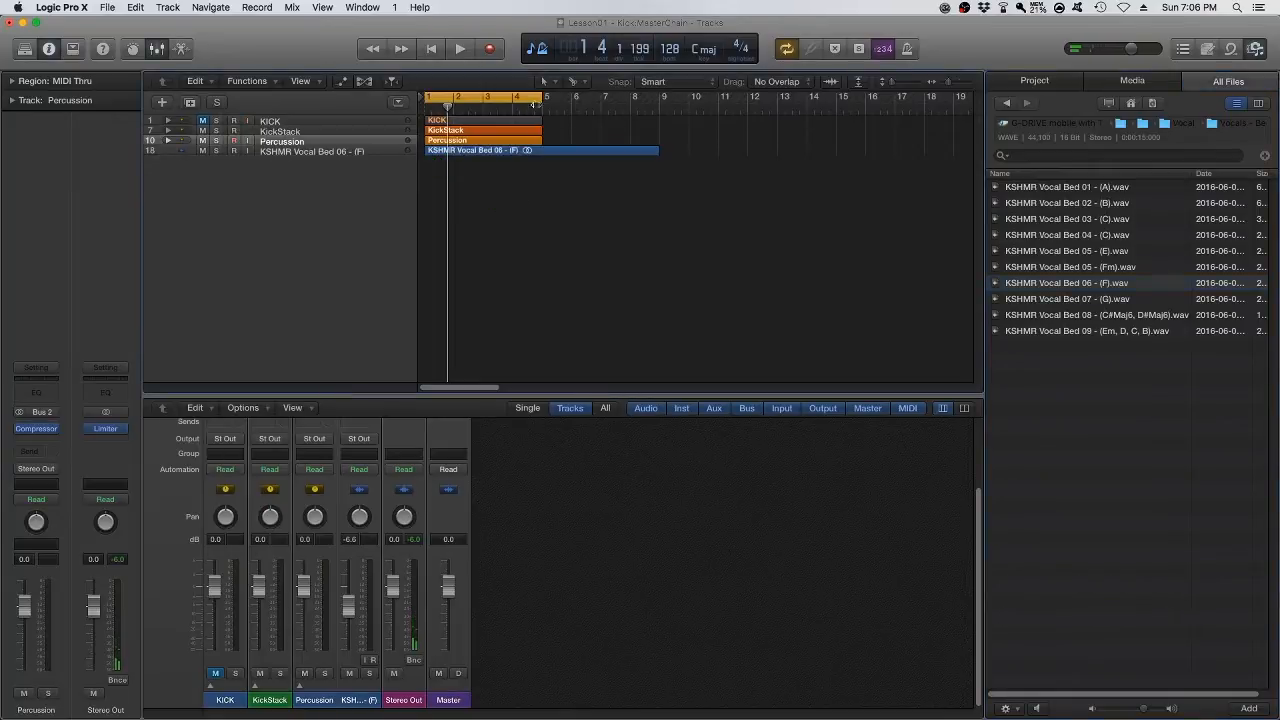
left_click(566, 155)
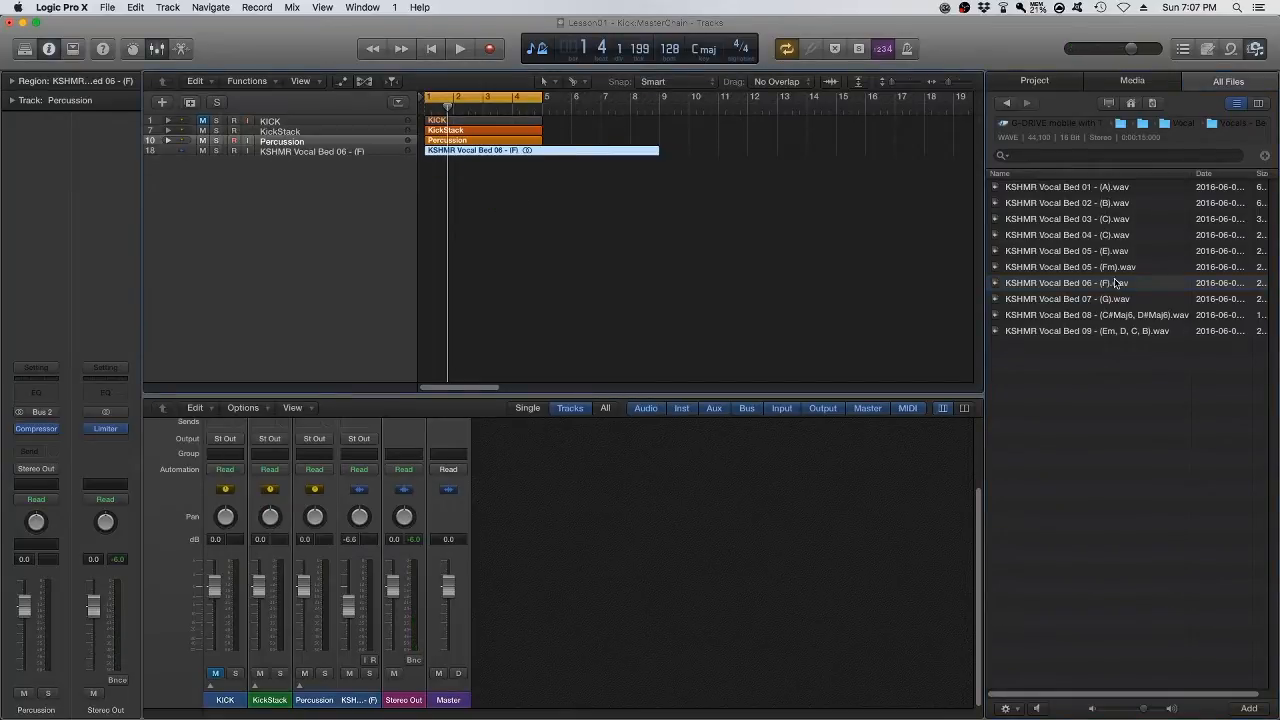
key("super+Down")
key("super+Down")
key("super+Down")
key("super+Down")
key("super+Up")
key("super+Up")
key("super+Up")
key("super+Up")
key("super+Down")
key("super+Down")
key("super+Down")
key("super+Down")
key("super+Up")
key("super+Up")
key("super+Up")
key("super+Up")
Time-compress the vocal bed region so it ends at bar 7 and play it back with the kick and percussion
left_click_drag(657, 152, 604, 158)
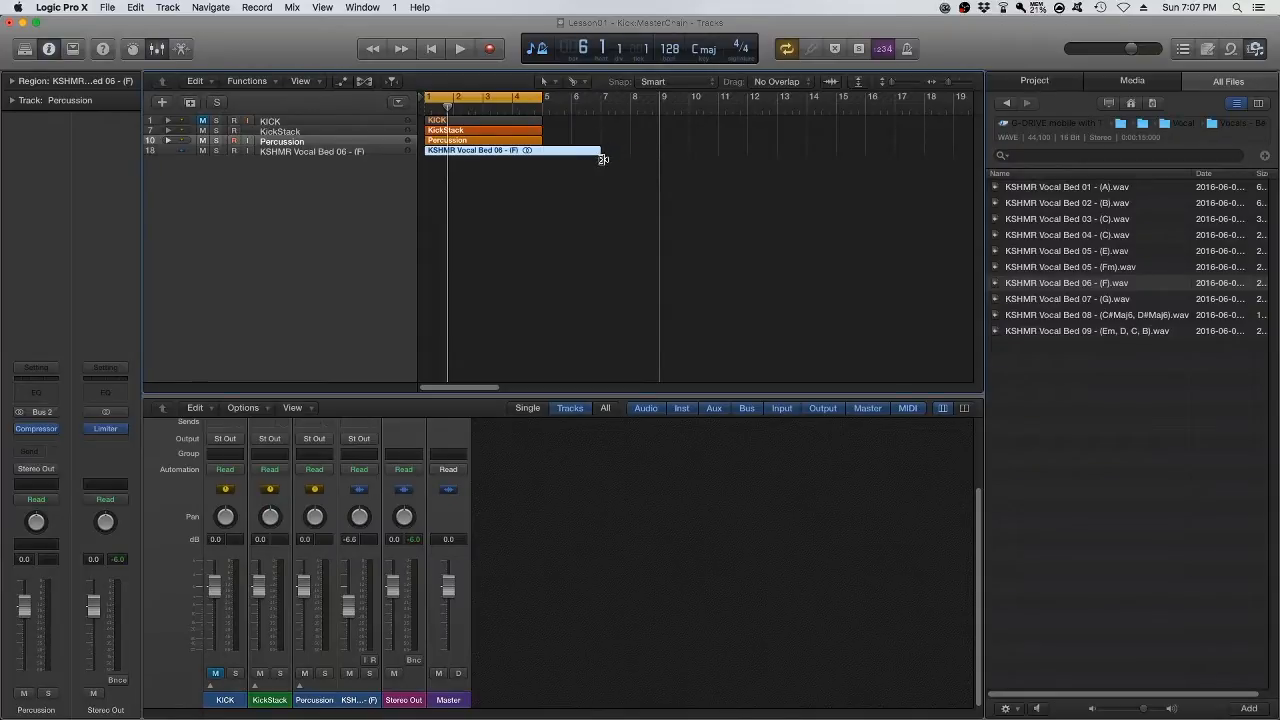
left_click_drag(601, 155, 601, 155)
key("a")
key("space")
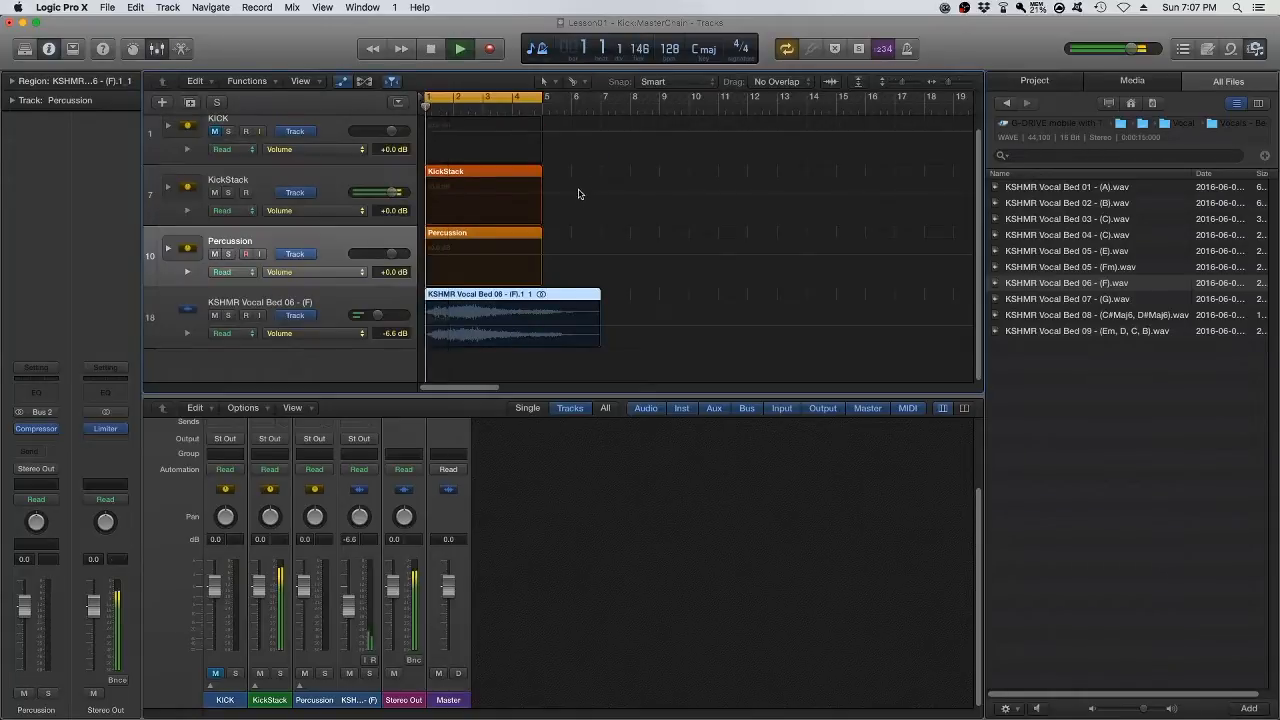
key("space")
mouse_move(602, 297)
left_mouse_down()
mouse_move(655, 298)
mouse_move(600, 303)
left_mouse_up()
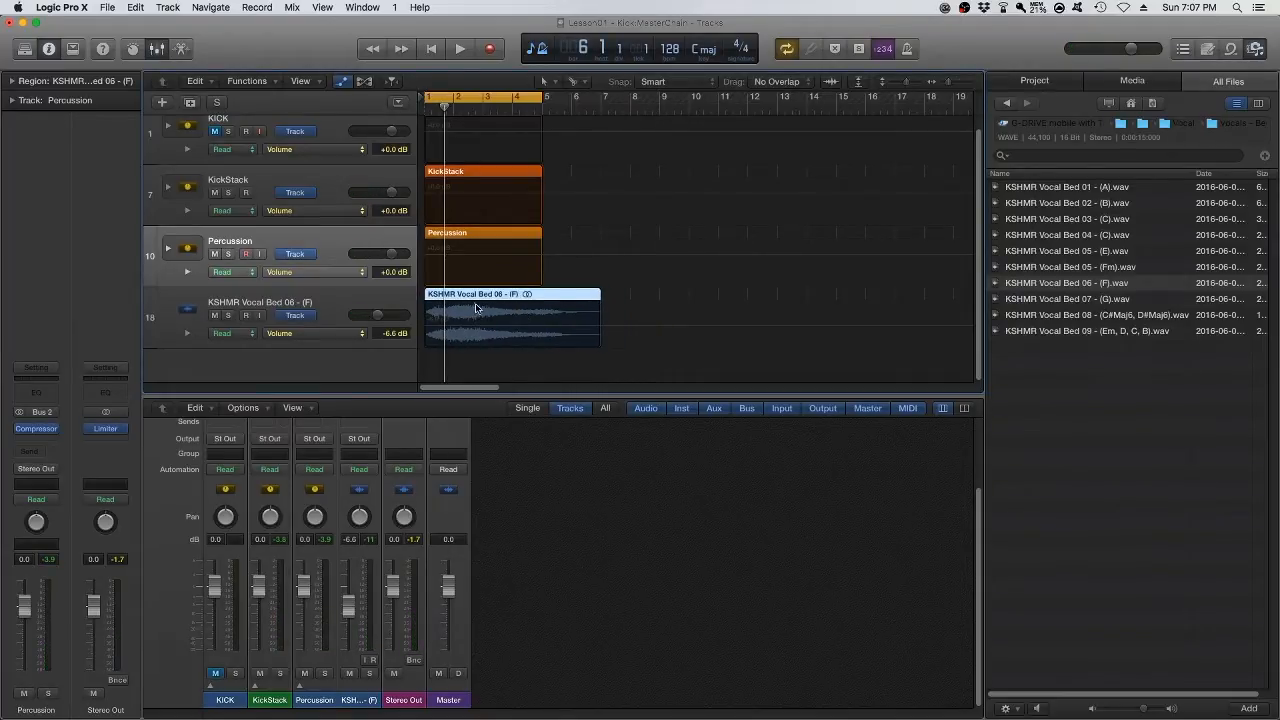
key("space")
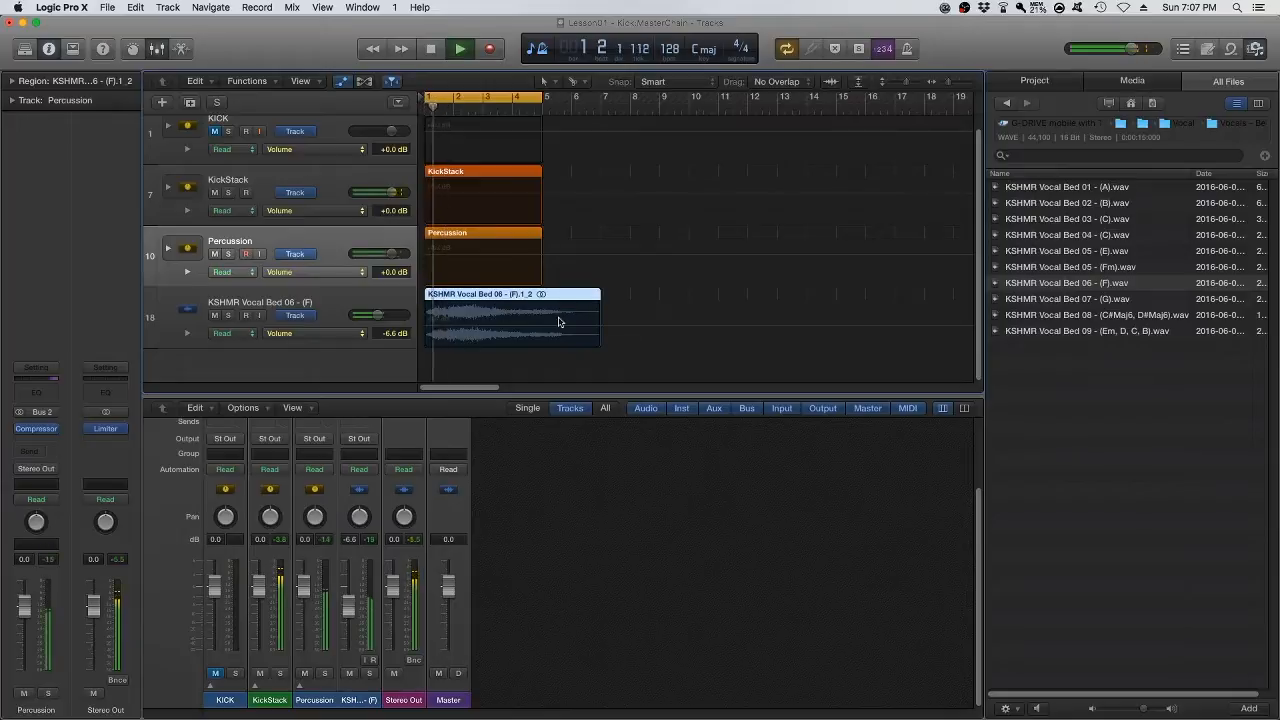
key("space")
key("a")
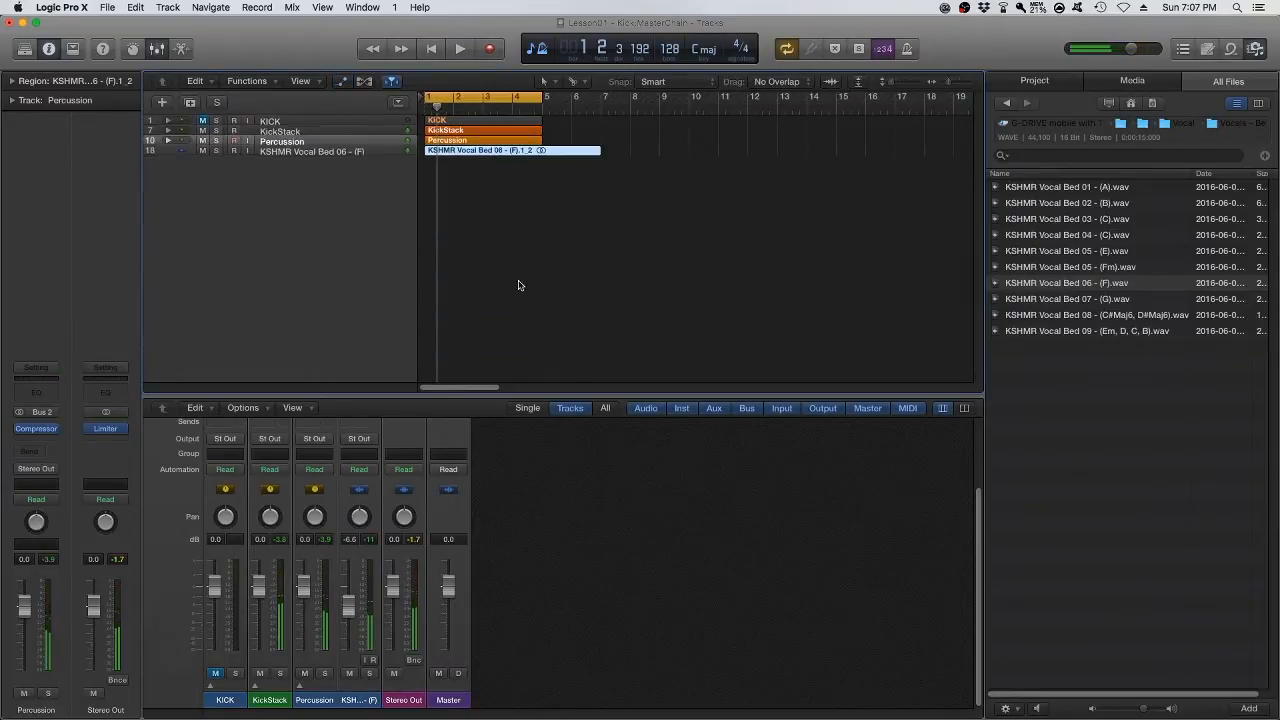
Cut the vocal bed region at bar 5, delete the remainder, and play the four-bar loop
double_click(543, 151, "super")
key("Delete")
key("space")
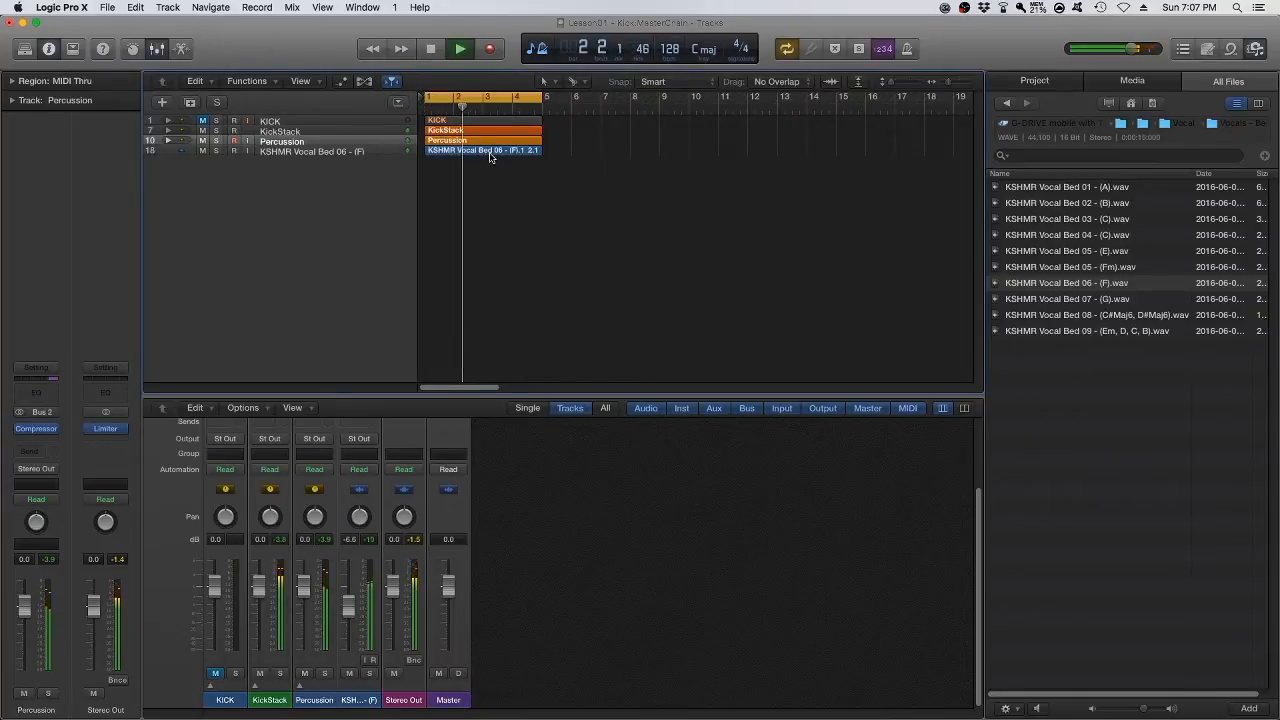
key("space")
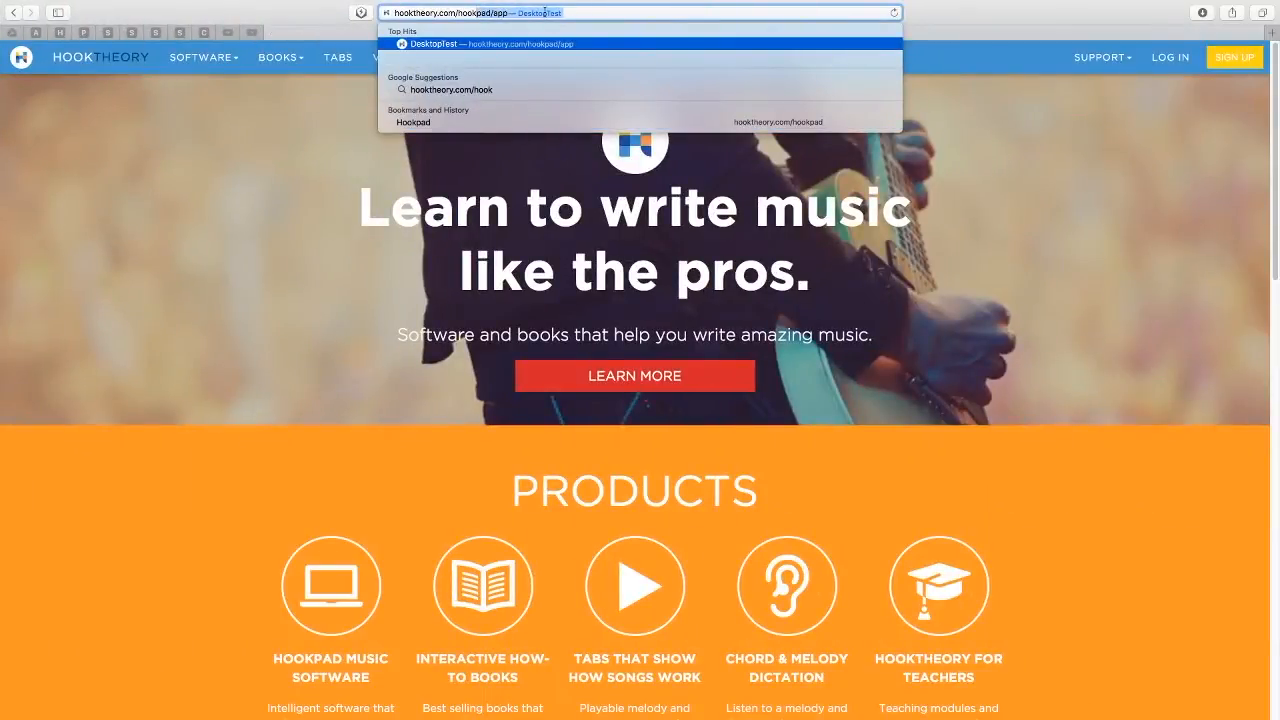
Open hooktheory.com/hookpad/app in the web browser
key("Right")
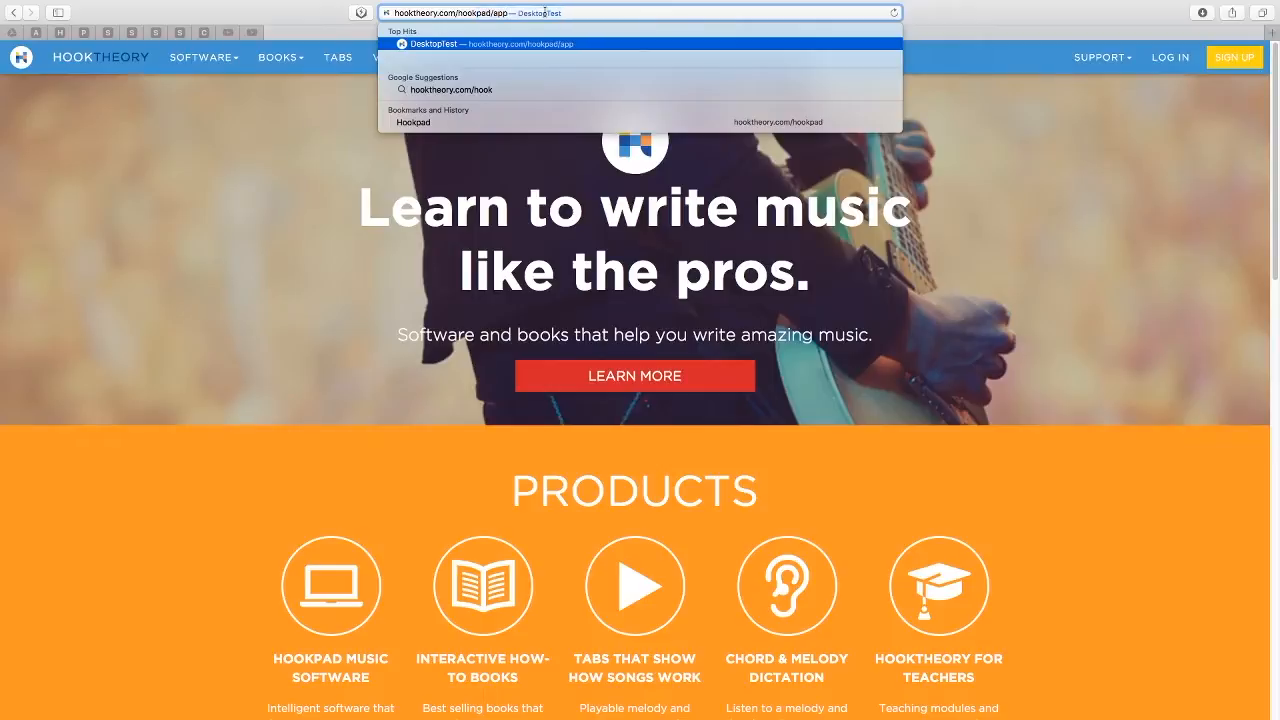
key("Return")
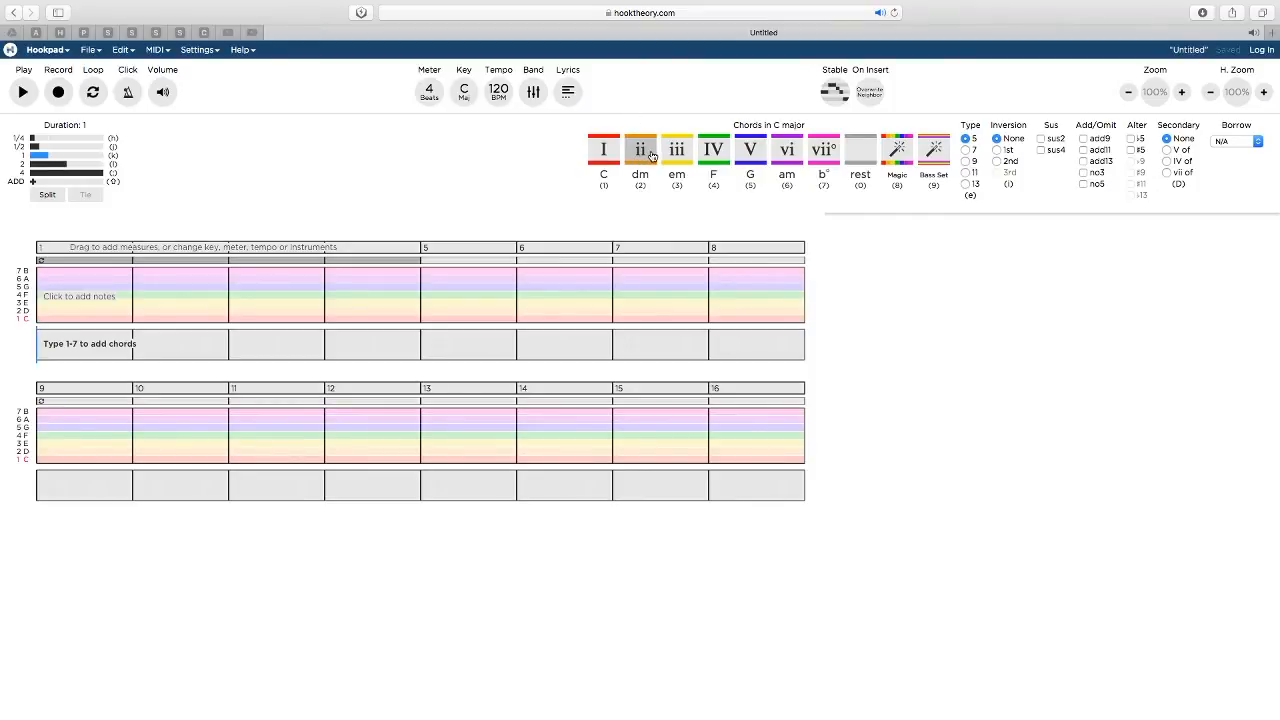
Try out the ii, IV, iii and I chords in C major and clear them from the progression
key("2")
key("4")
key("3")
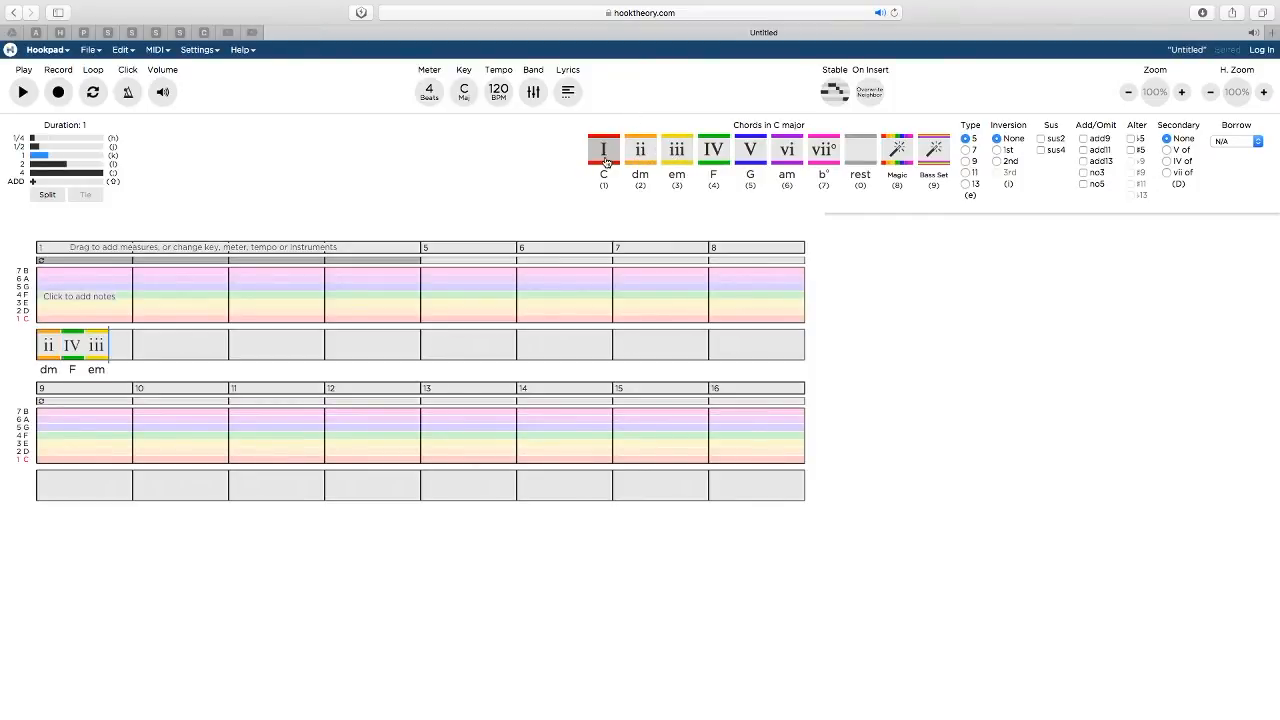
left_click(605, 158)
key("BackSpace")
key("BackSpace")
key("BackSpace")
key("BackSpace")
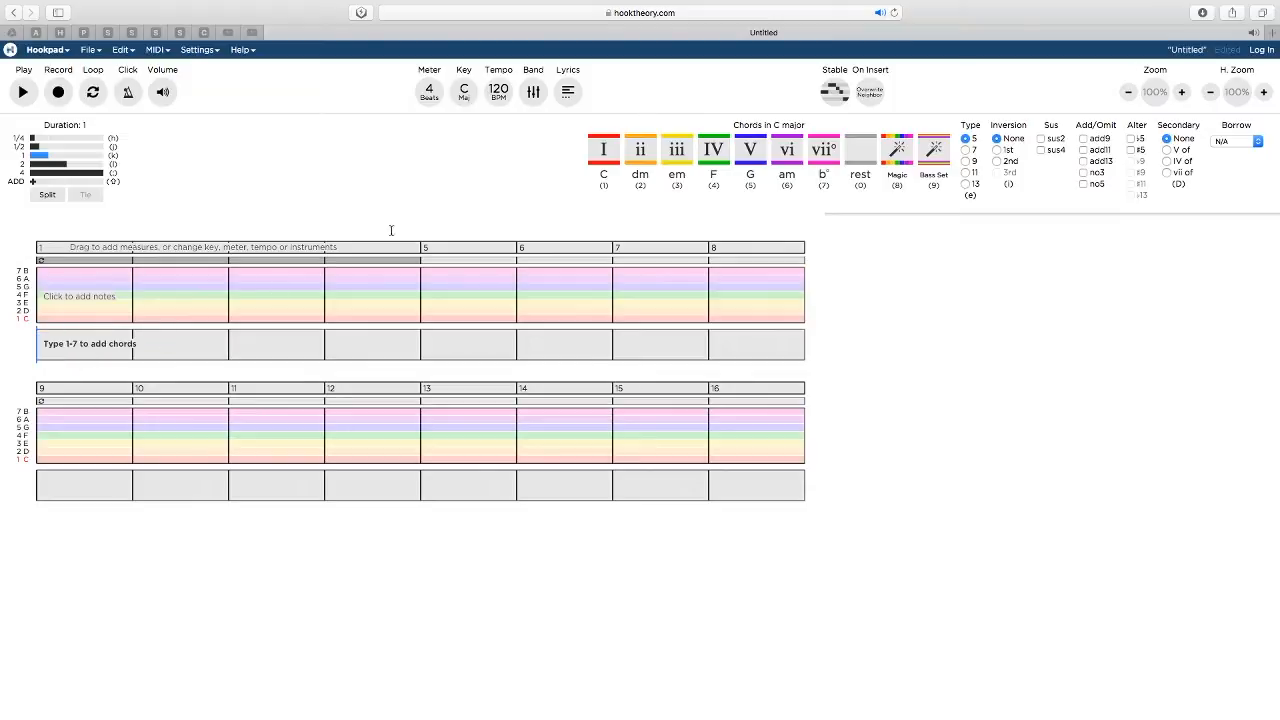
Set the Hookpad project's tempo to 128 BPM
left_click(499, 95)
left_click_drag(475, 153, 481, 156)
left_click(446, 137)
type("12")
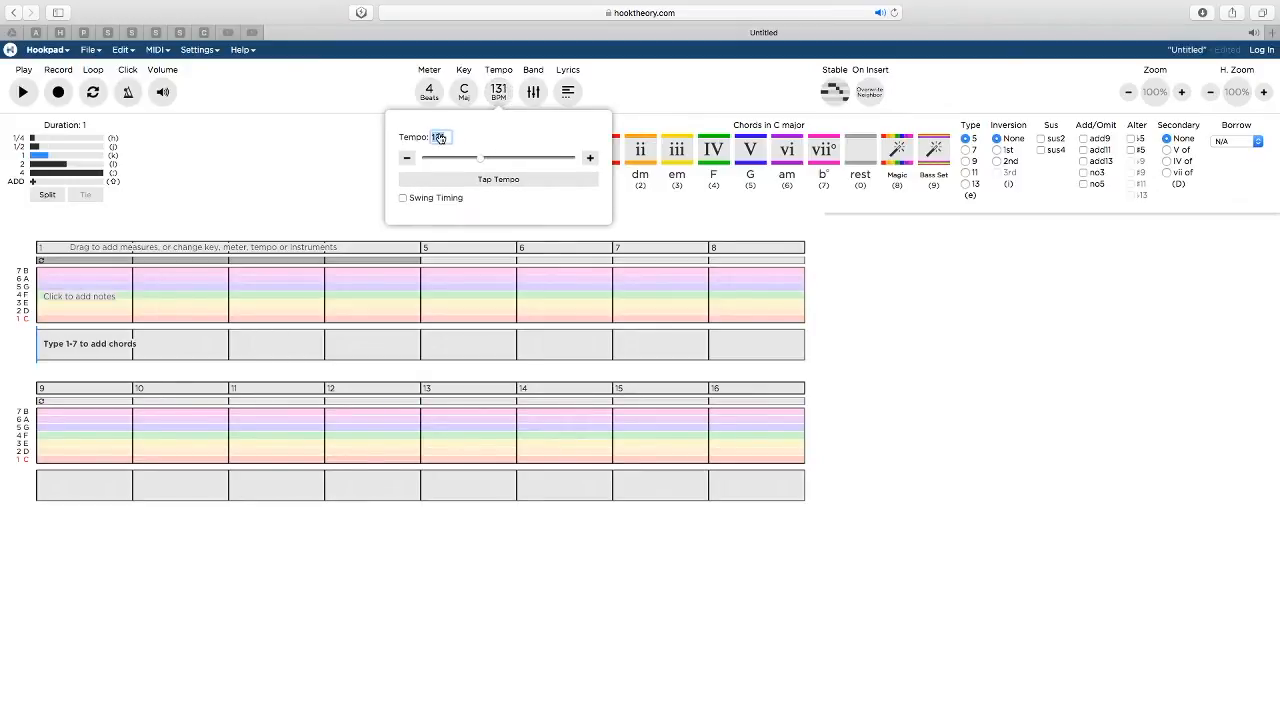
type("8")
key("Return")
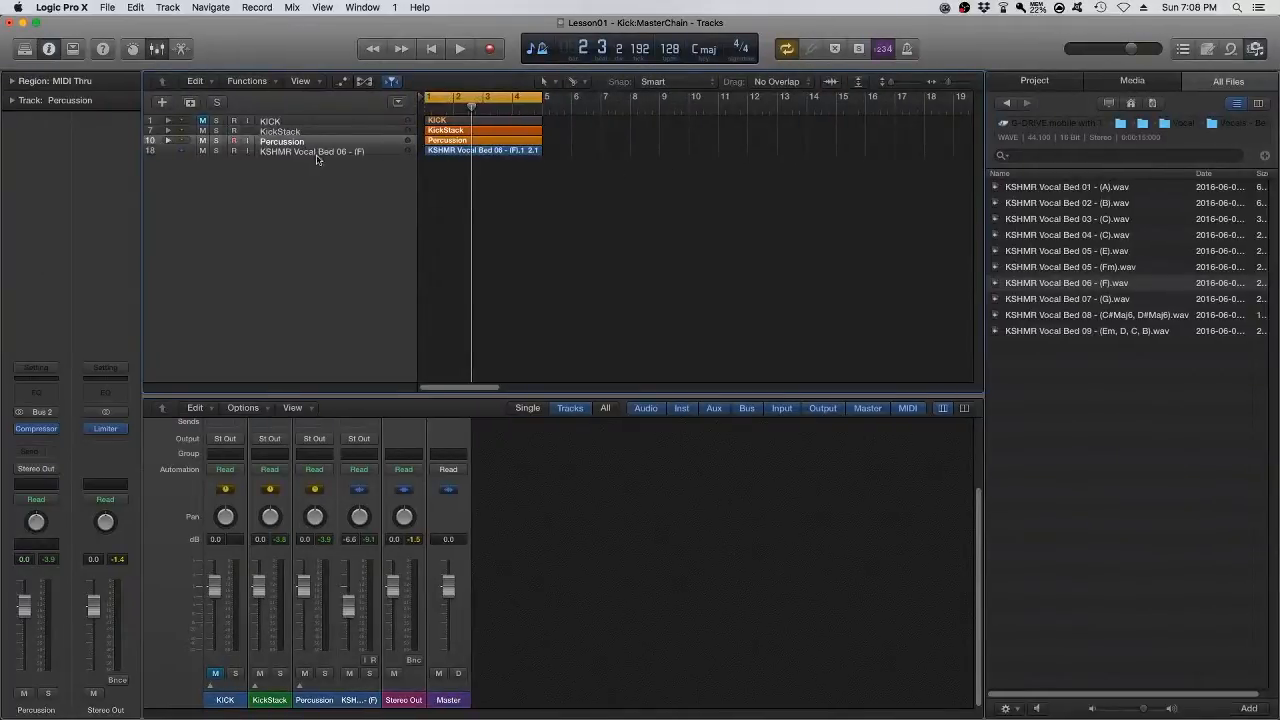
Select the vocal bed track in Logic Pro X, and set the Hookpad project's key to F minor
left_click(343, 153)
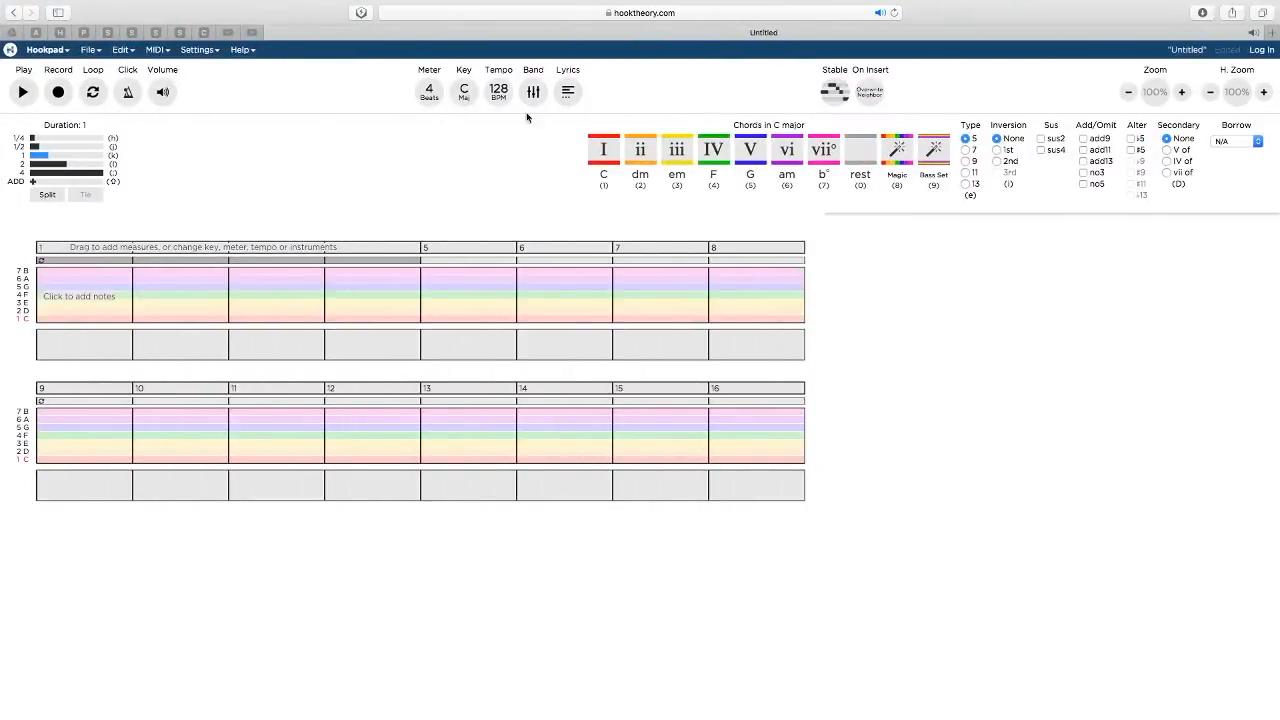
left_click(463, 91)
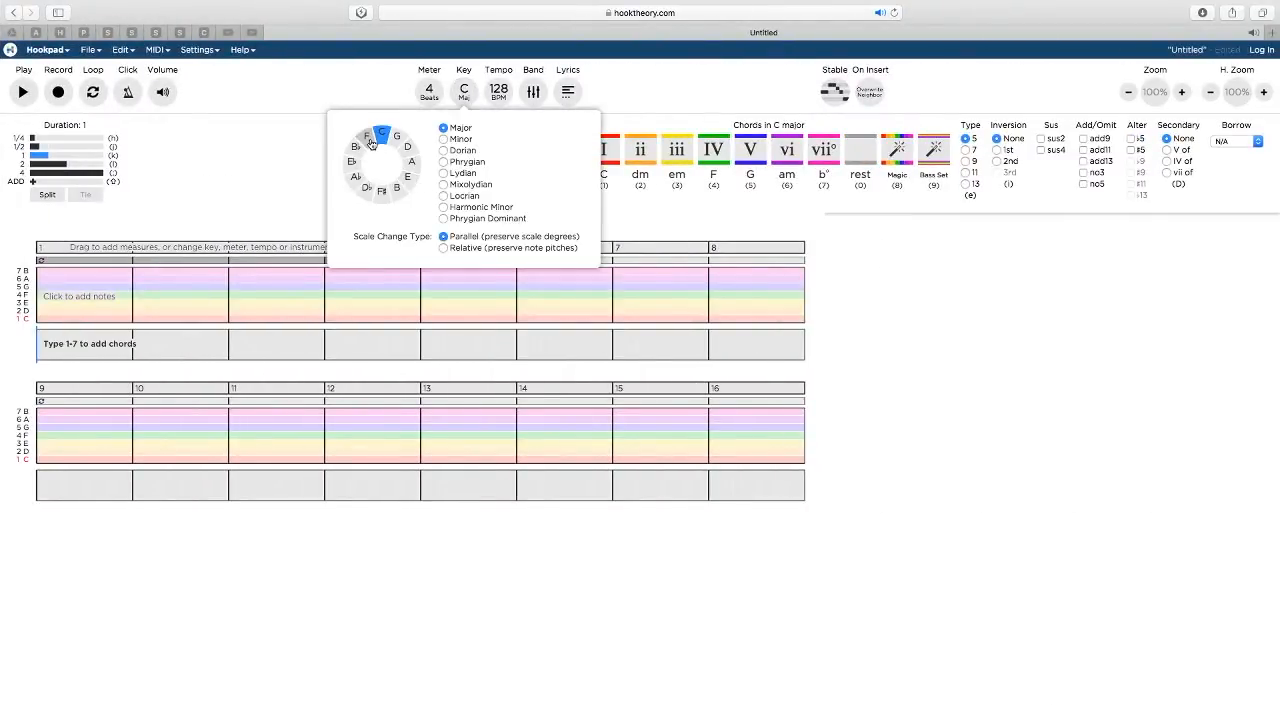
left_click(368, 138)
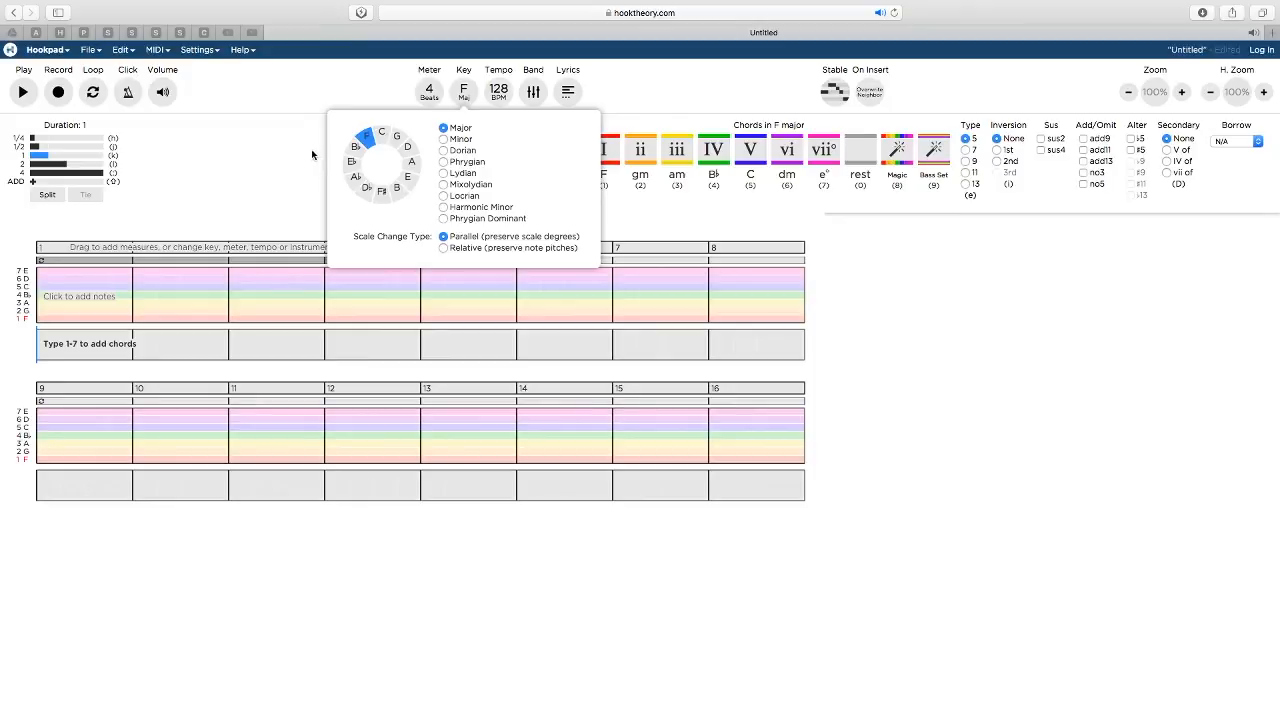
left_click(466, 91)
left_click(443, 139)
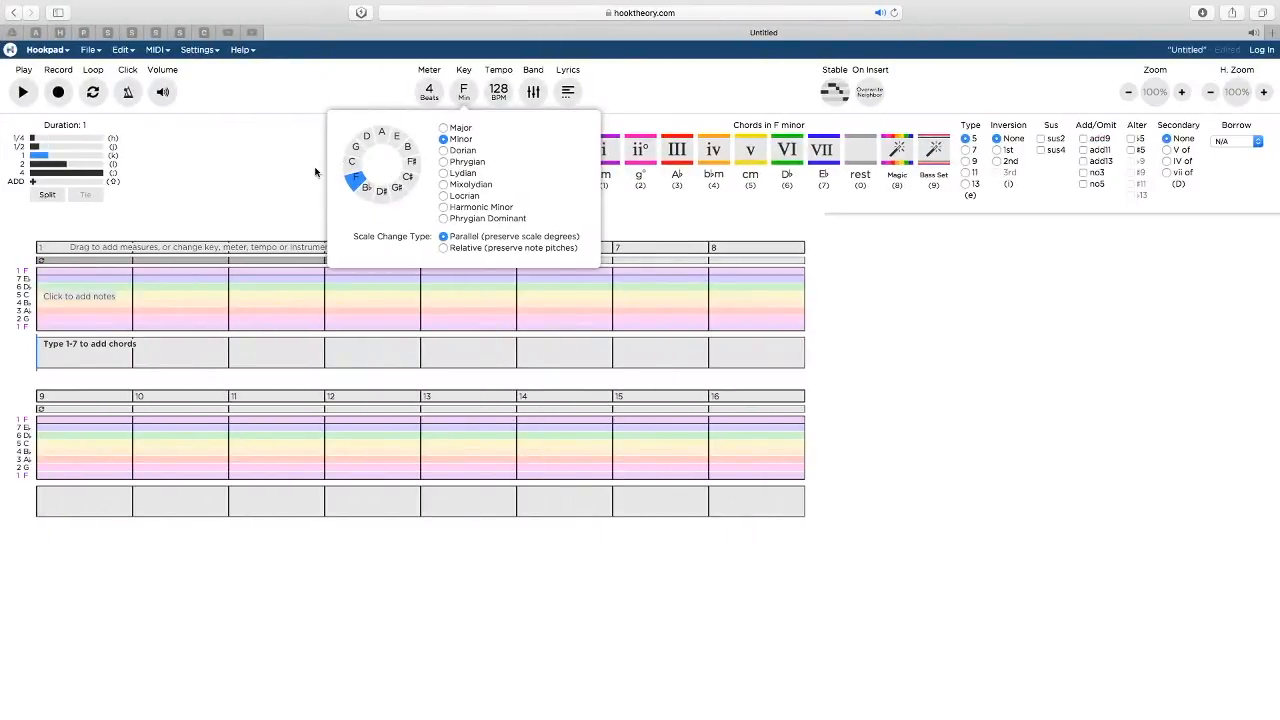
Switch to Logic Pro X, play the vocal bed loop with the drums, and return to Hookpad
left_click(320, 174)
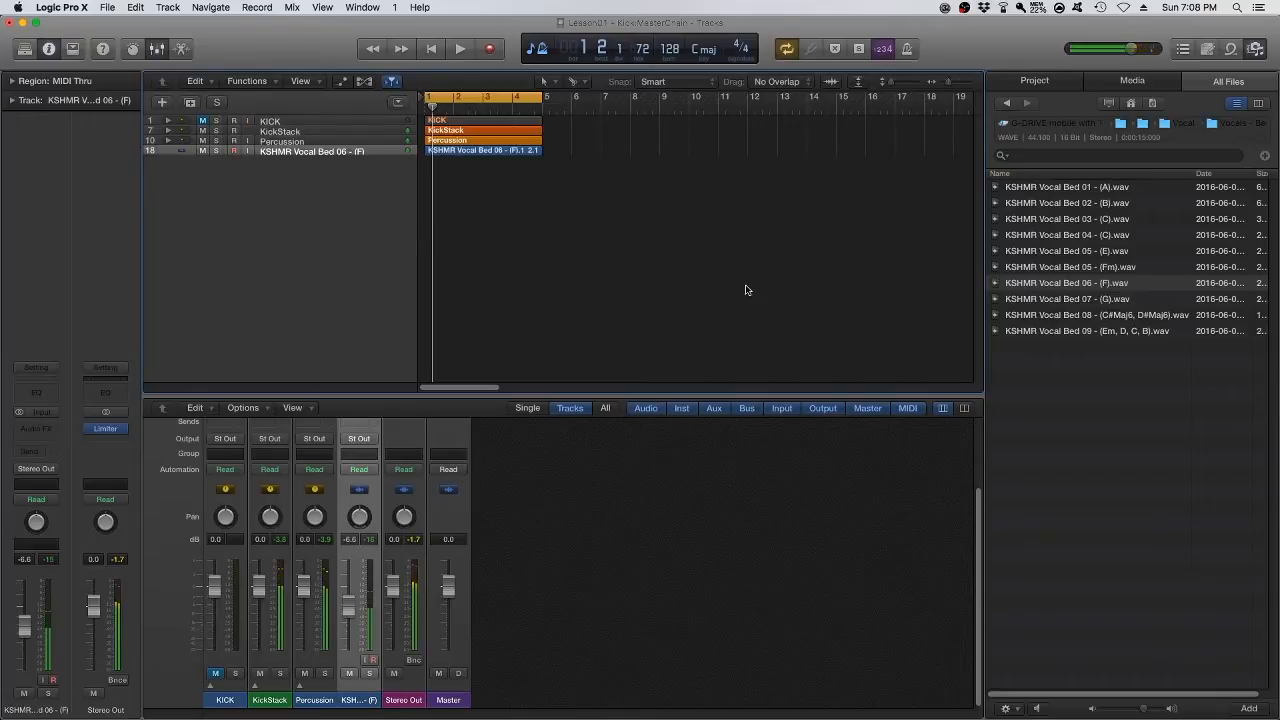
key("space")
key("ctrl+Right")
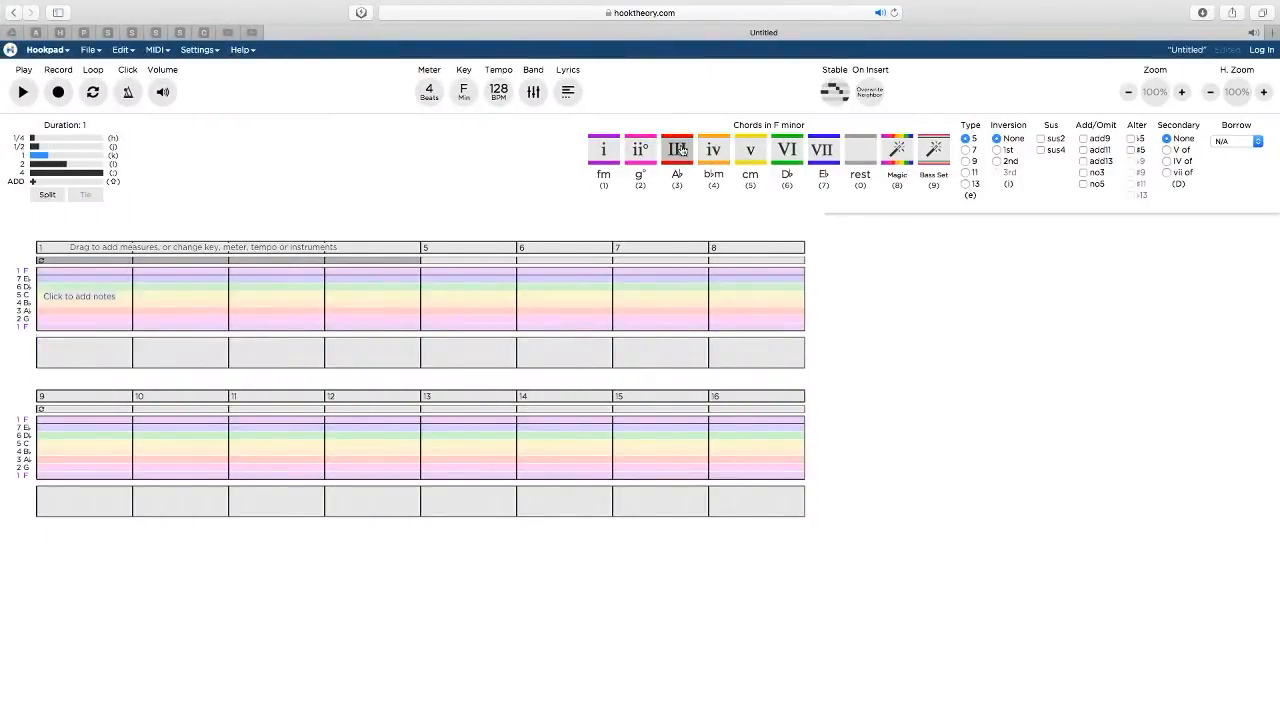
Add the F minor chords v, VI, iv, iv, i, i, i, III, III, VI and VII from measure 1 as one-beat chords
left_click(755, 156)
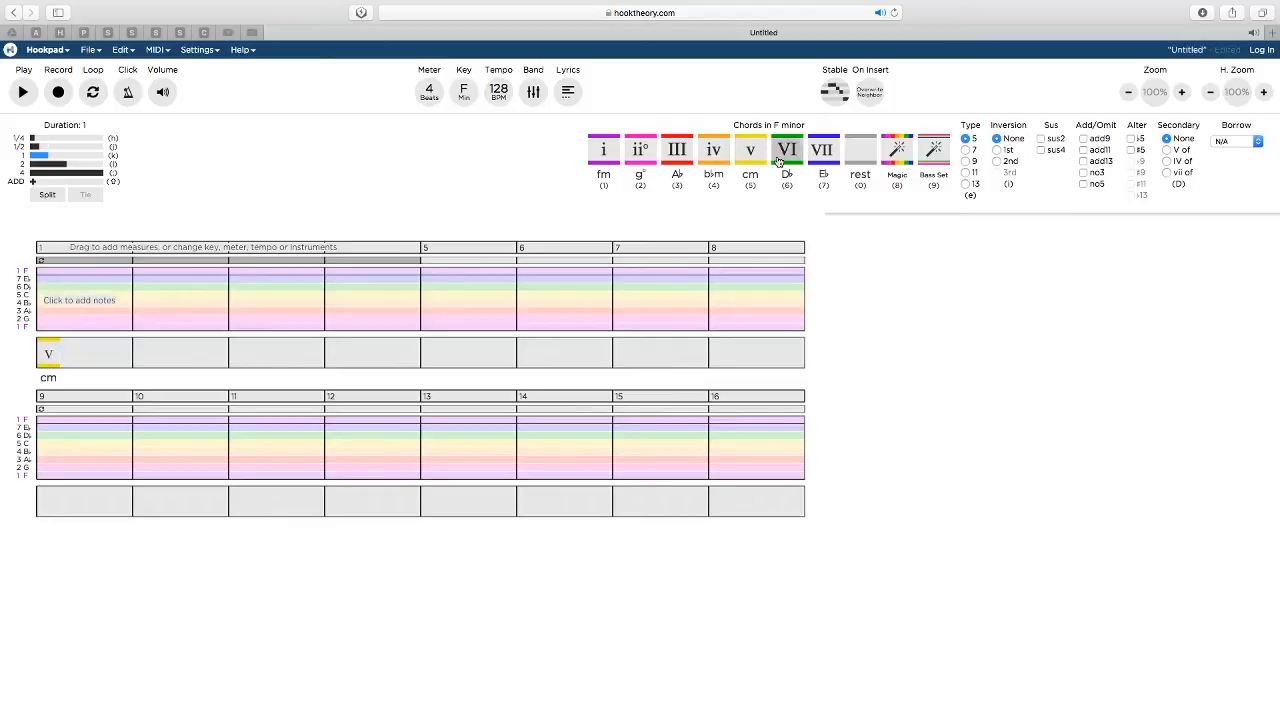
left_click(789, 160)
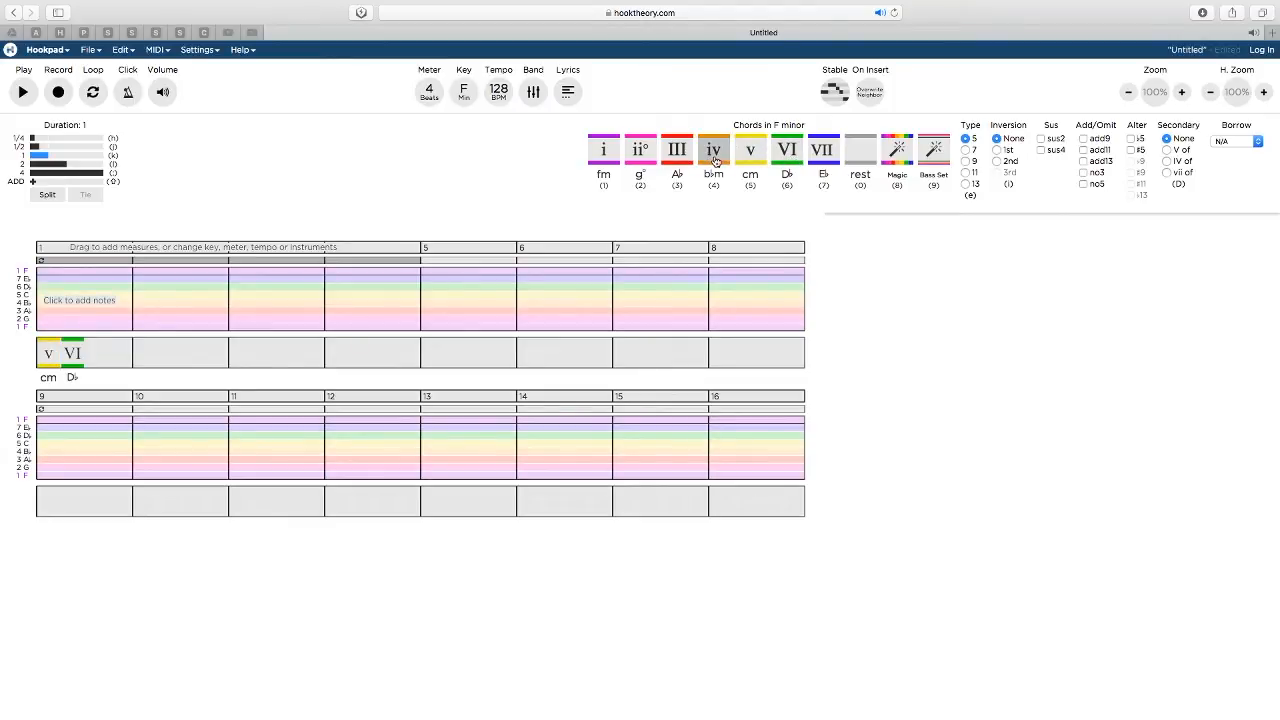
left_click(714, 157)
left_click(714, 158)
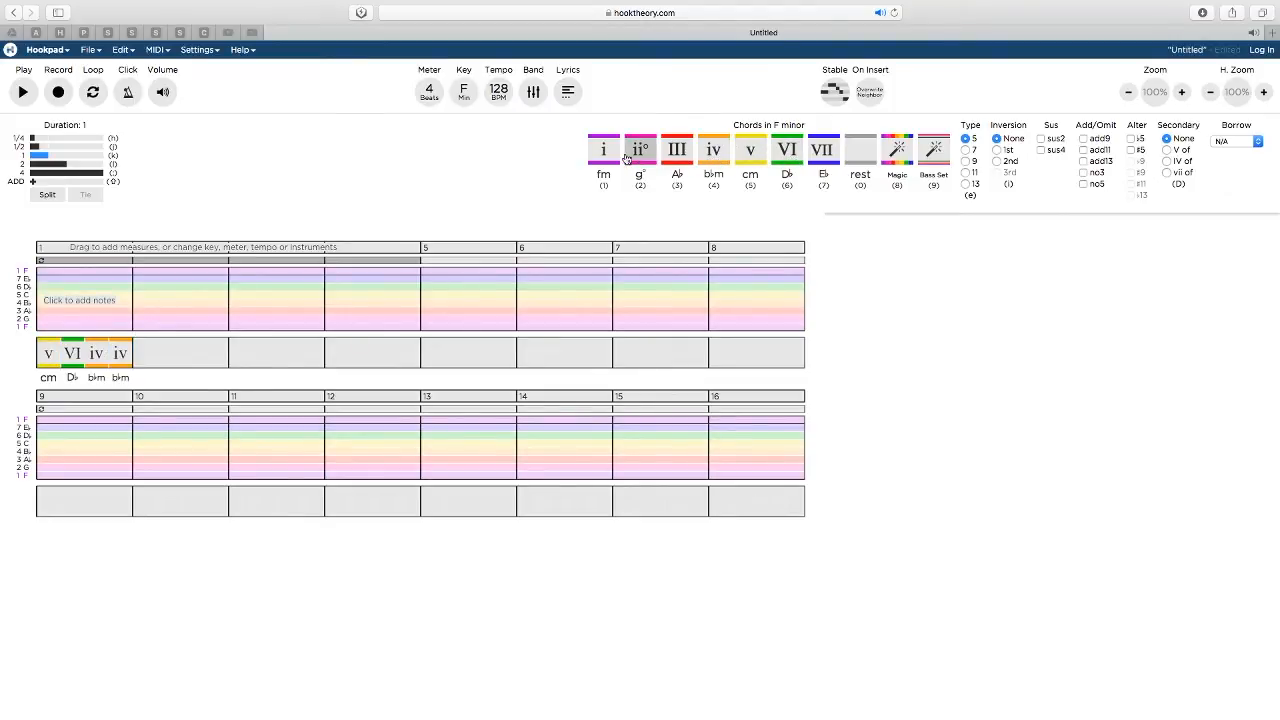
left_click(614, 157)
left_click(605, 157)
left_click(605, 157)
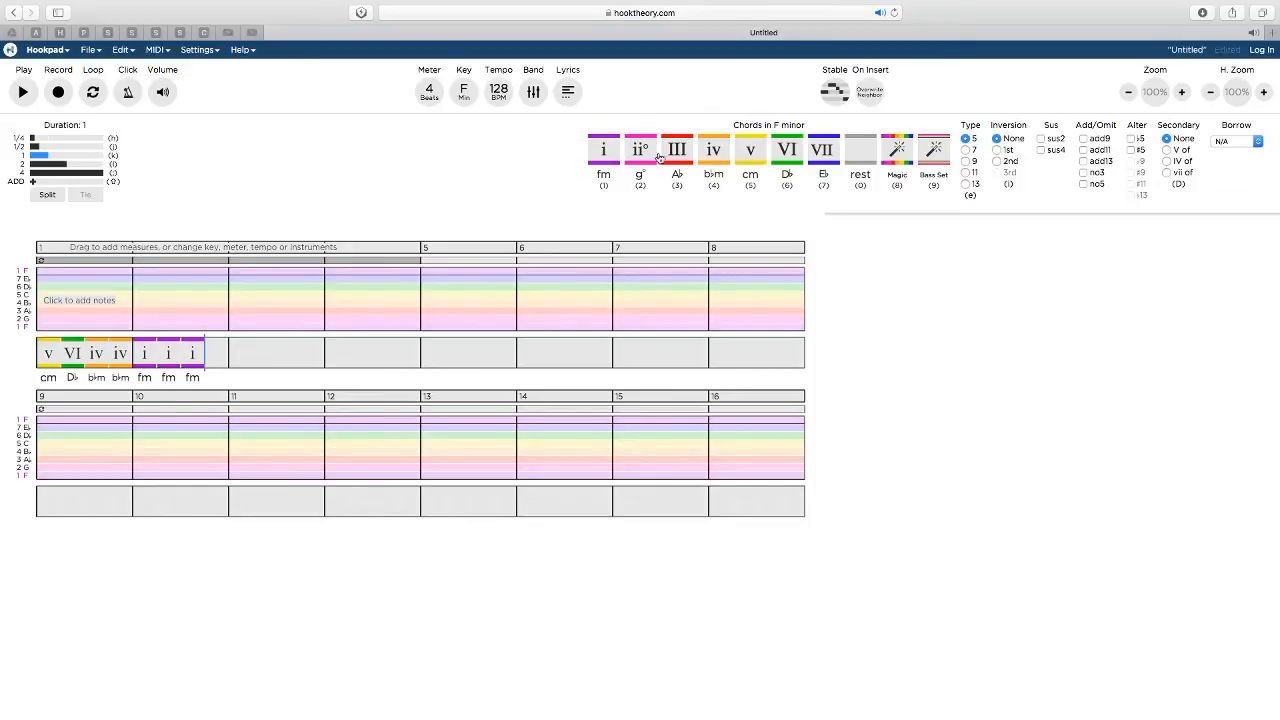
left_click(677, 157)
left_click(677, 150)
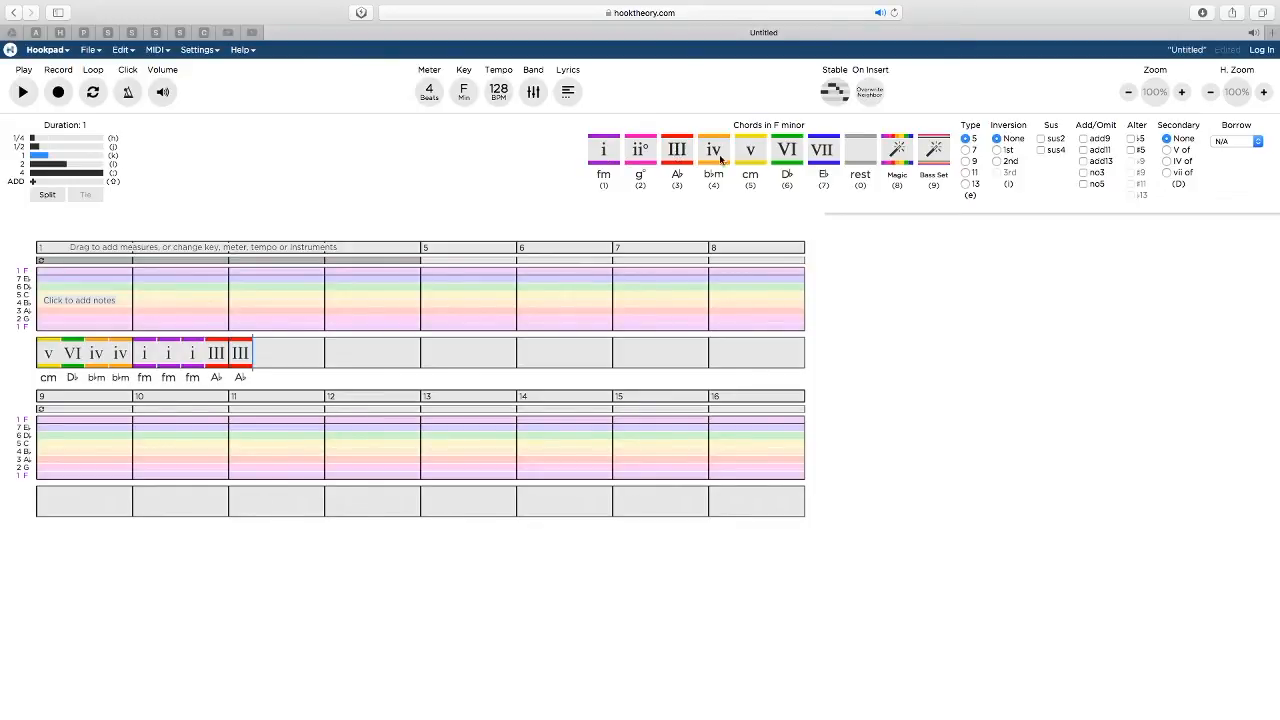
left_click(789, 155)
left_click(822, 157)
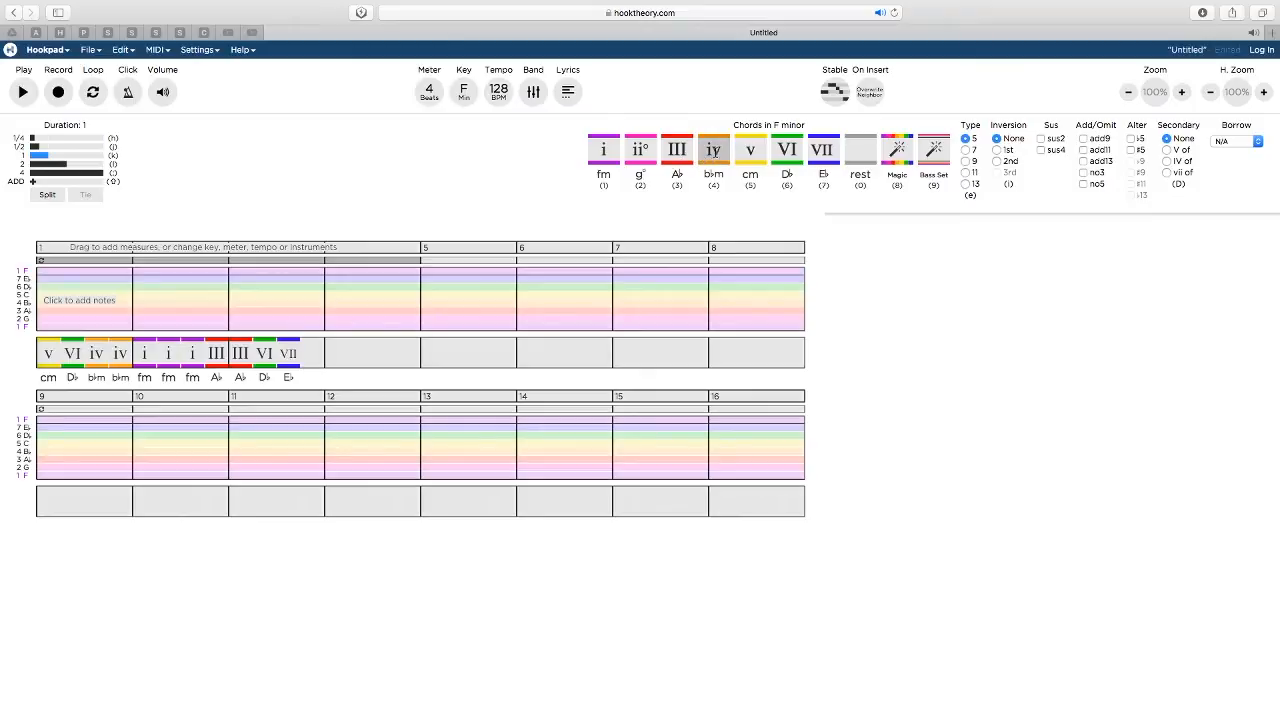
Continue the progression with one-beat chords iv, iv, i, i, v, v, ii°, III and iv, extending it into measure 5
left_click(712, 157)
left_click(704, 159)
left_click(605, 157)
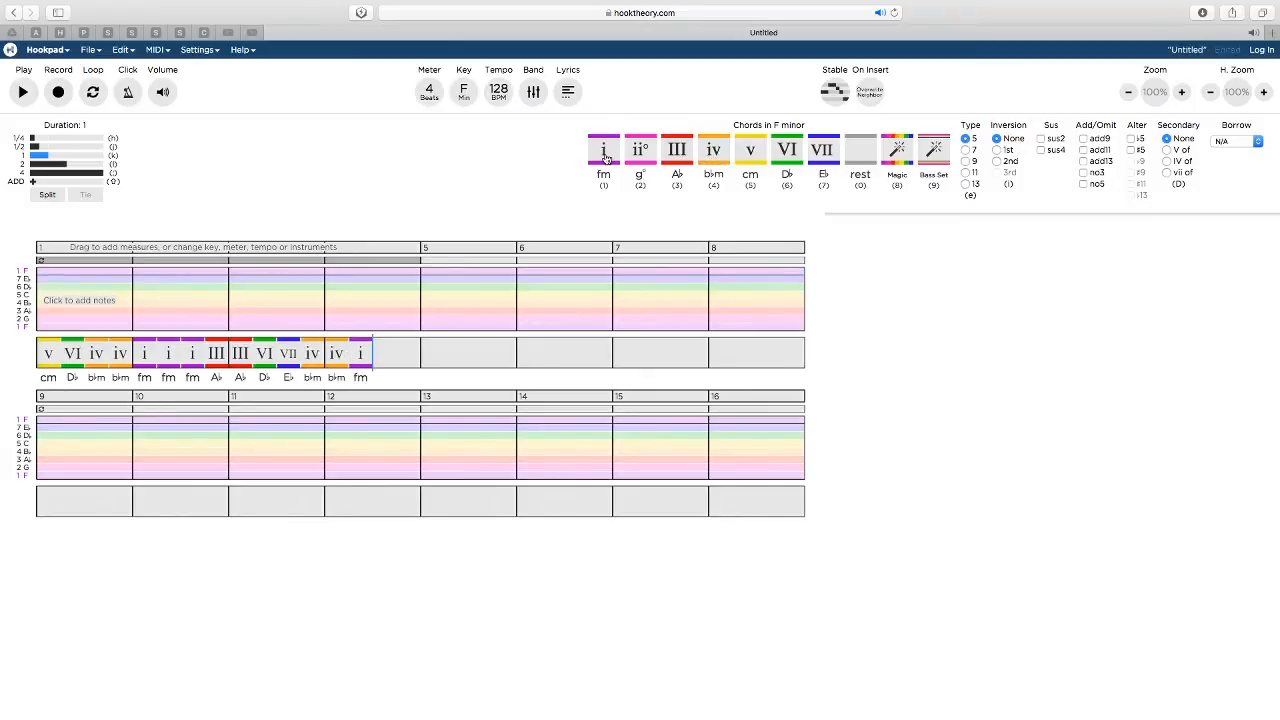
left_click(605, 157)
left_click(748, 158)
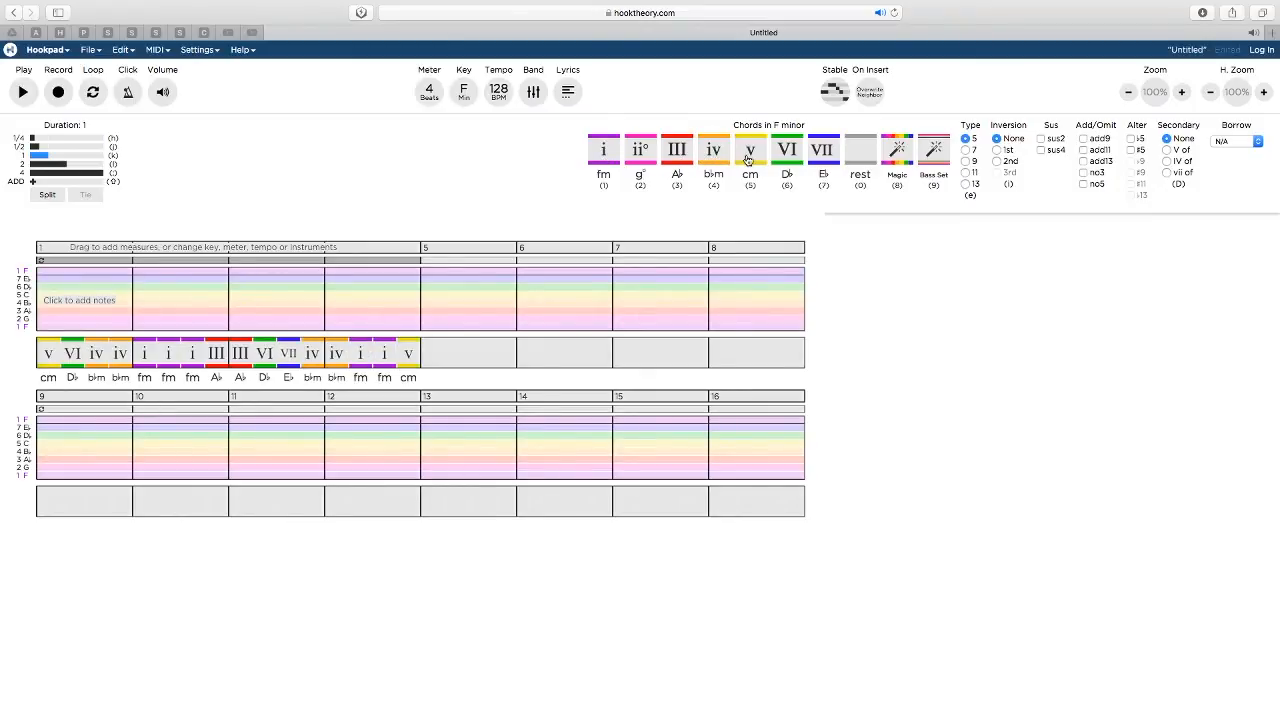
left_click(752, 158)
left_click(644, 158)
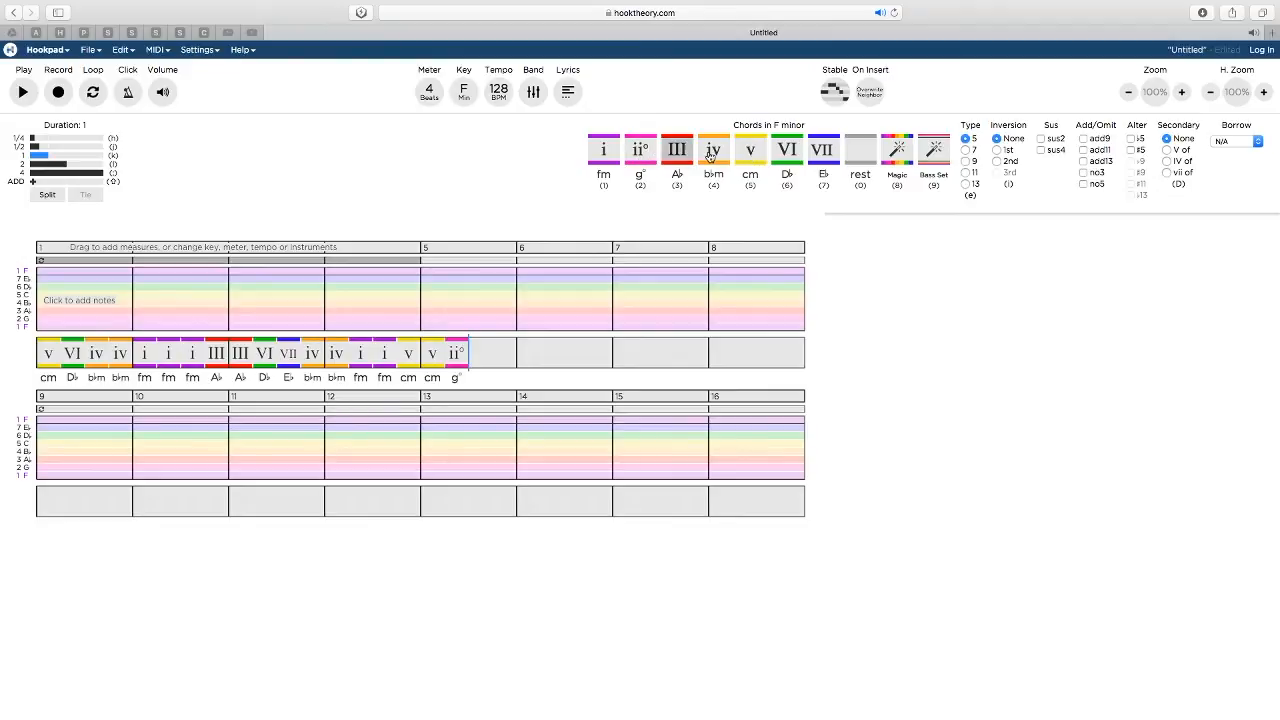
left_click(683, 157)
left_click(717, 158)
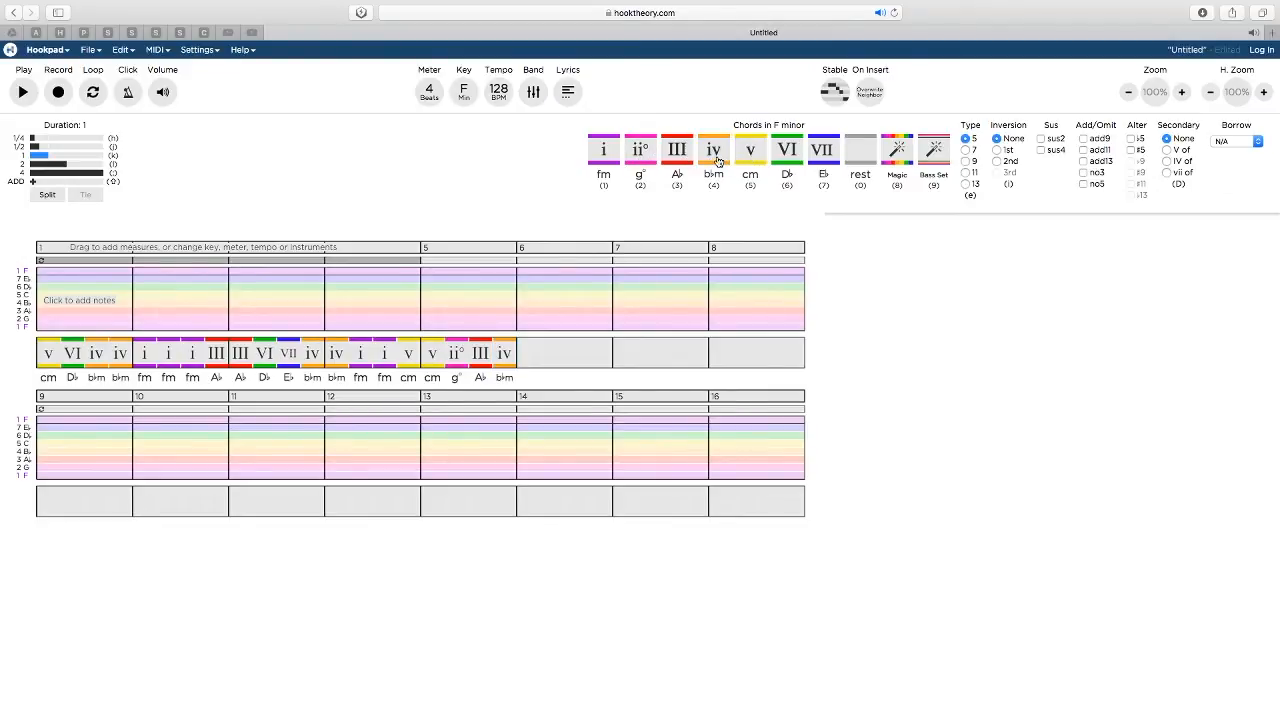
Extend the progression with one-beat chords iv, i, i, i, III, III, III, v, v and VII through measures 6 to 8
left_click(609, 158)
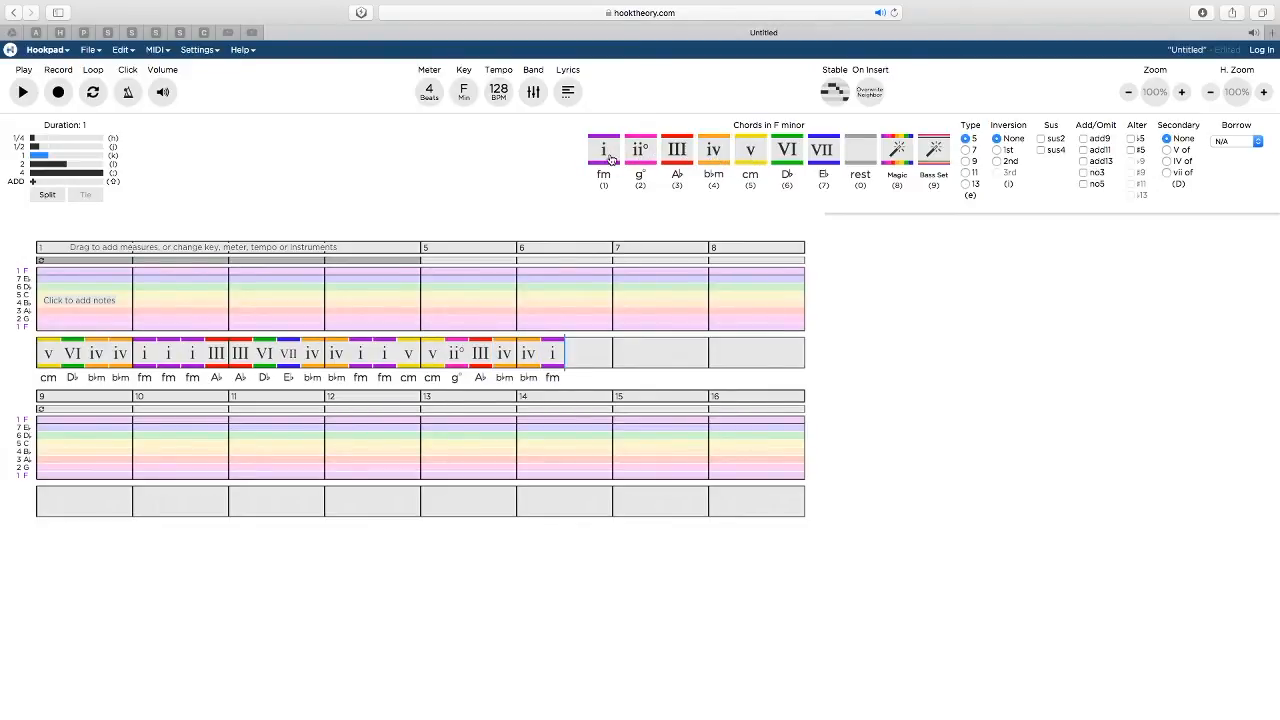
left_click(610, 158)
left_click(610, 158)
left_click(680, 153)
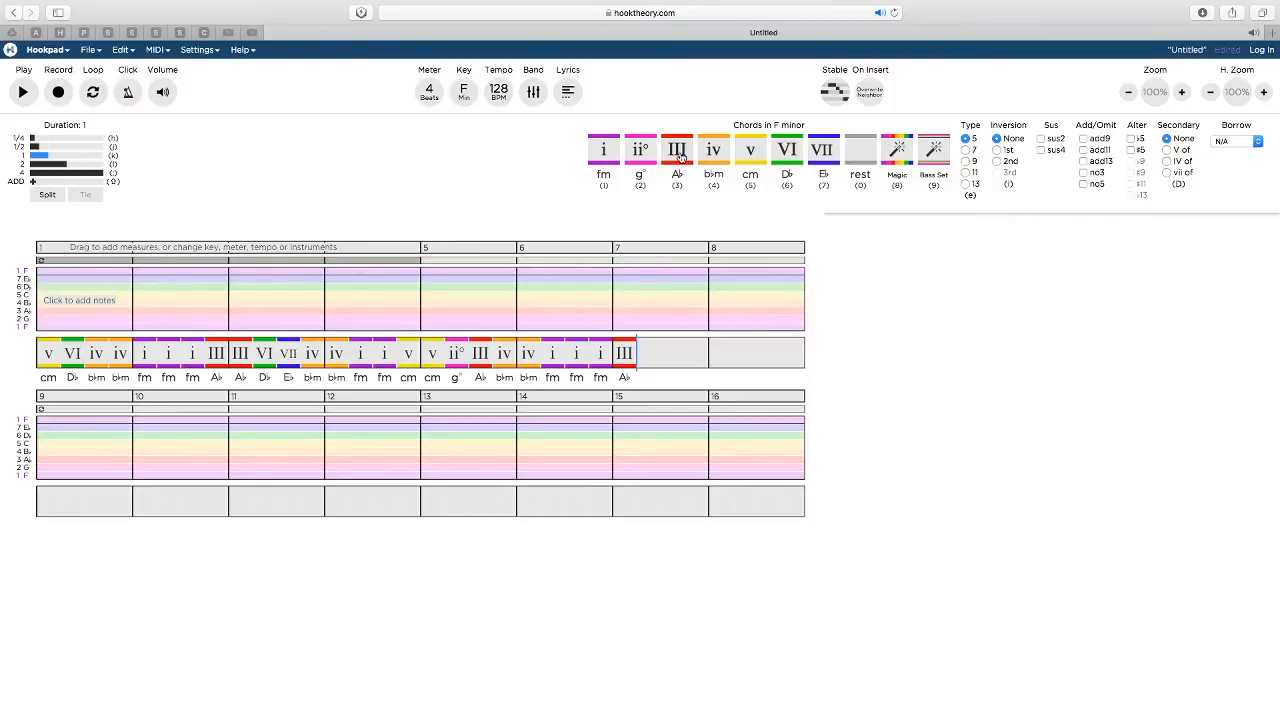
left_click(680, 157)
left_click(680, 157)
left_click(752, 152)
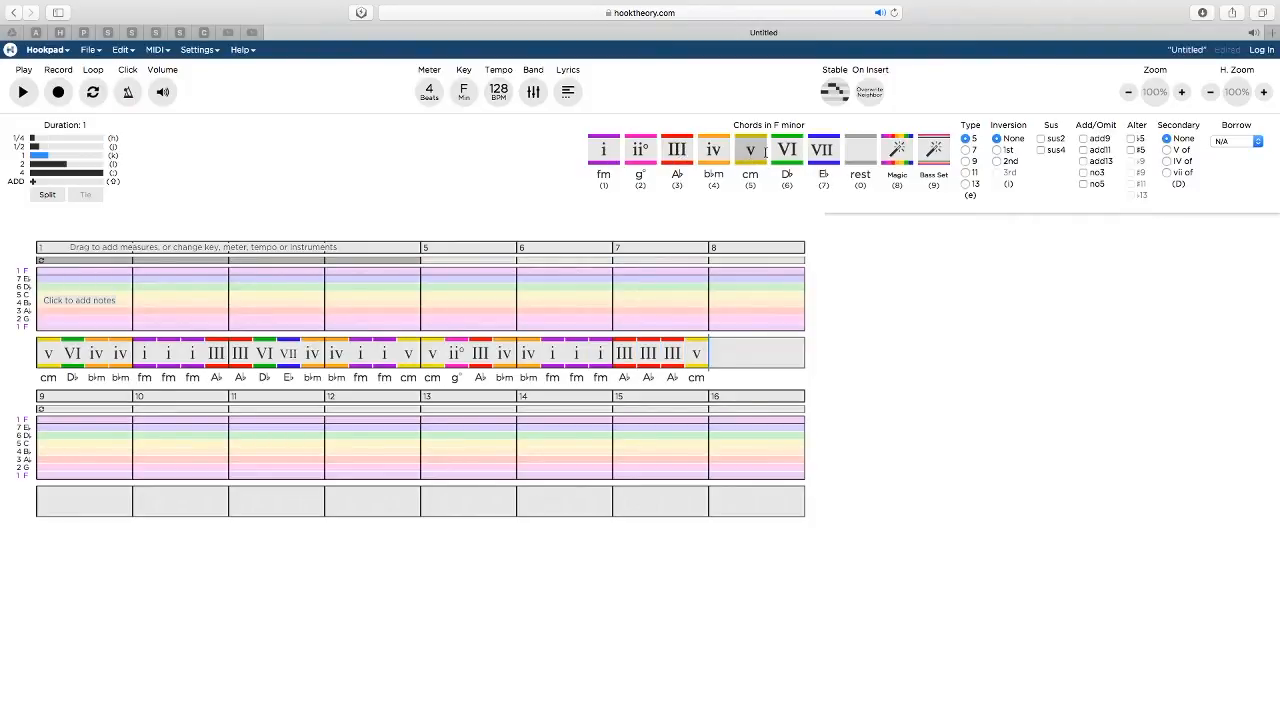
left_click(766, 152)
left_click(822, 152)
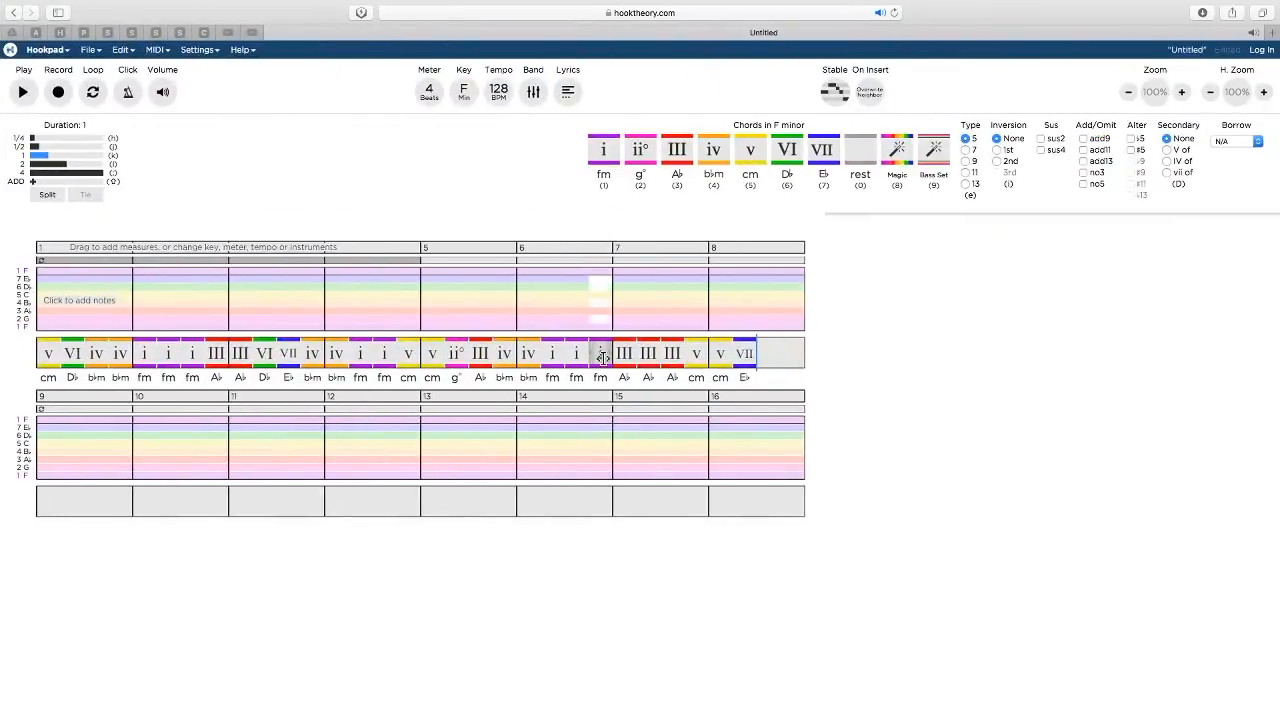
Audition individual chords in measures 6 to 8, including the i chord in measure 6 and the final VII
left_click(552, 358)
left_click(624, 358)
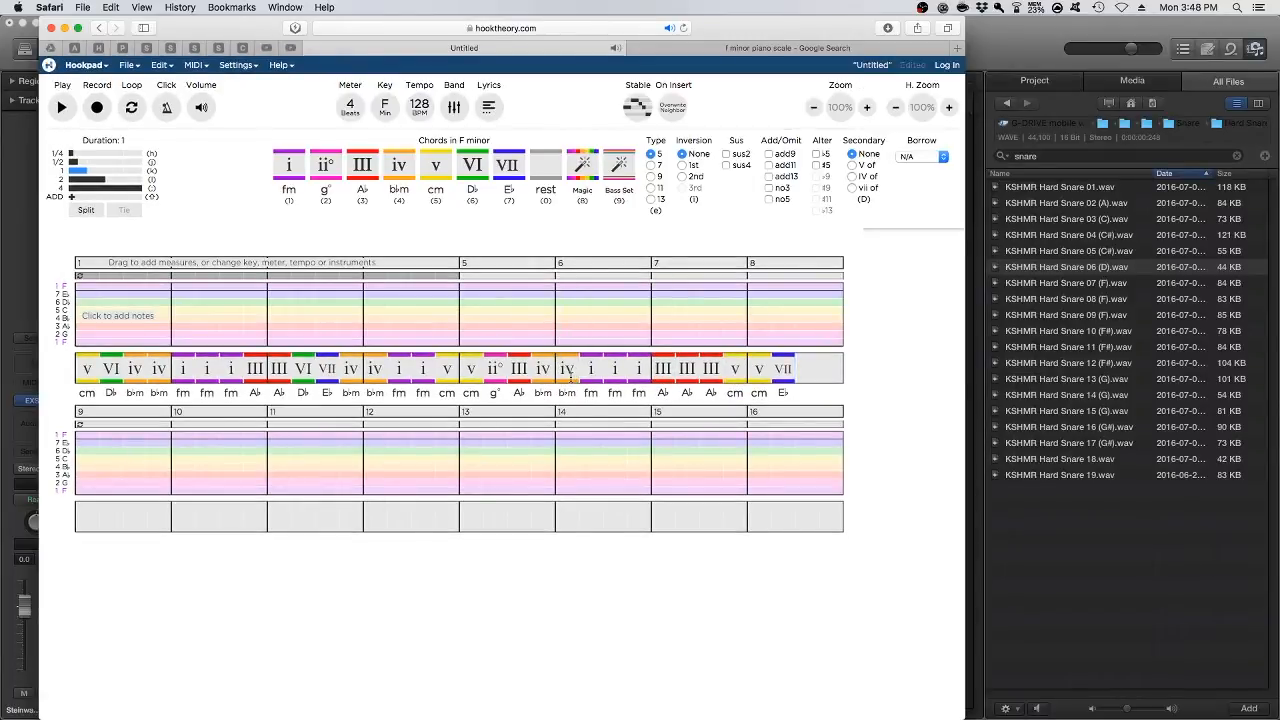
left_click(595, 378)
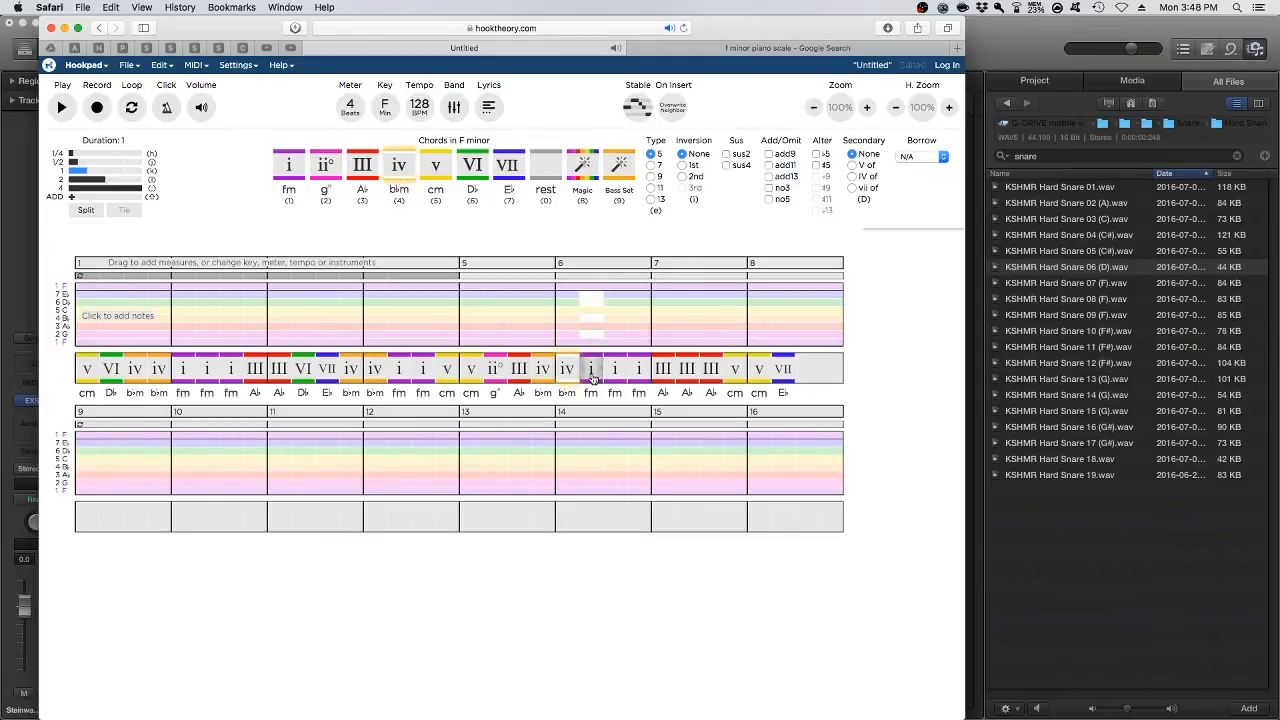
left_click(785, 370)
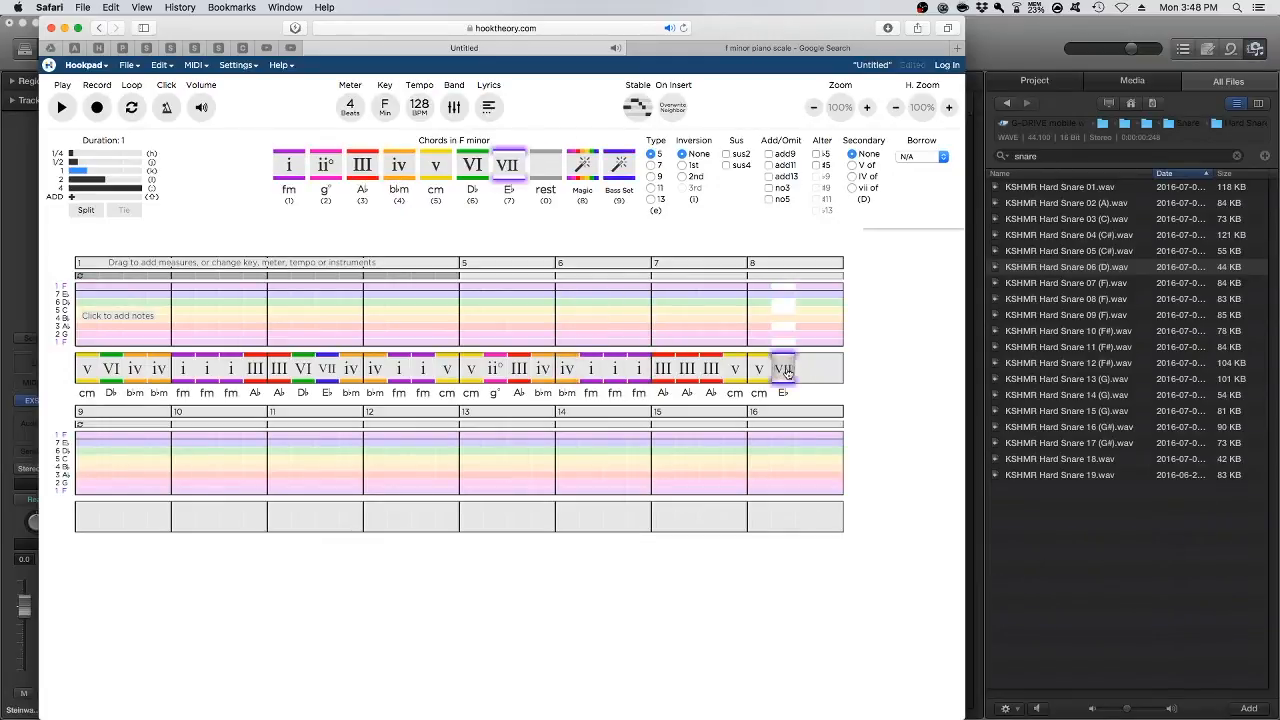
Delete all the chords from the progression, from measure 8 back to the start of measure 1
left_click(769, 378)
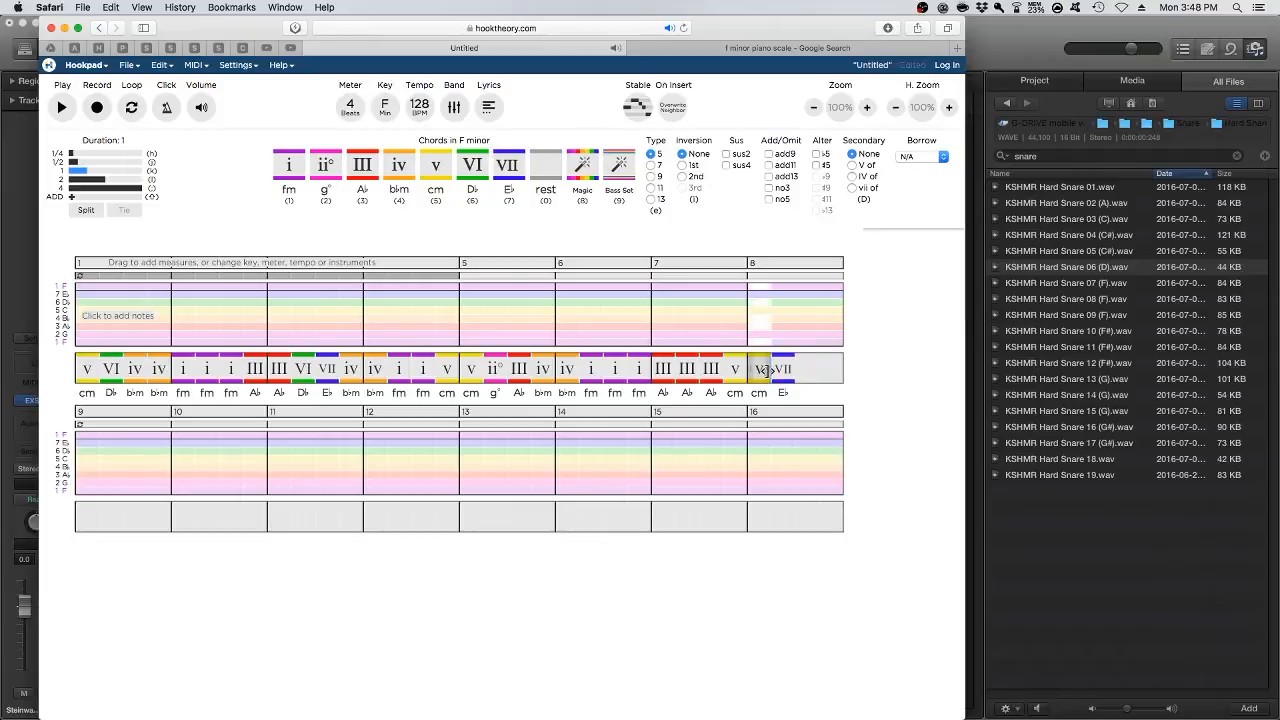
key("BackSpace")
key("BackSpace")
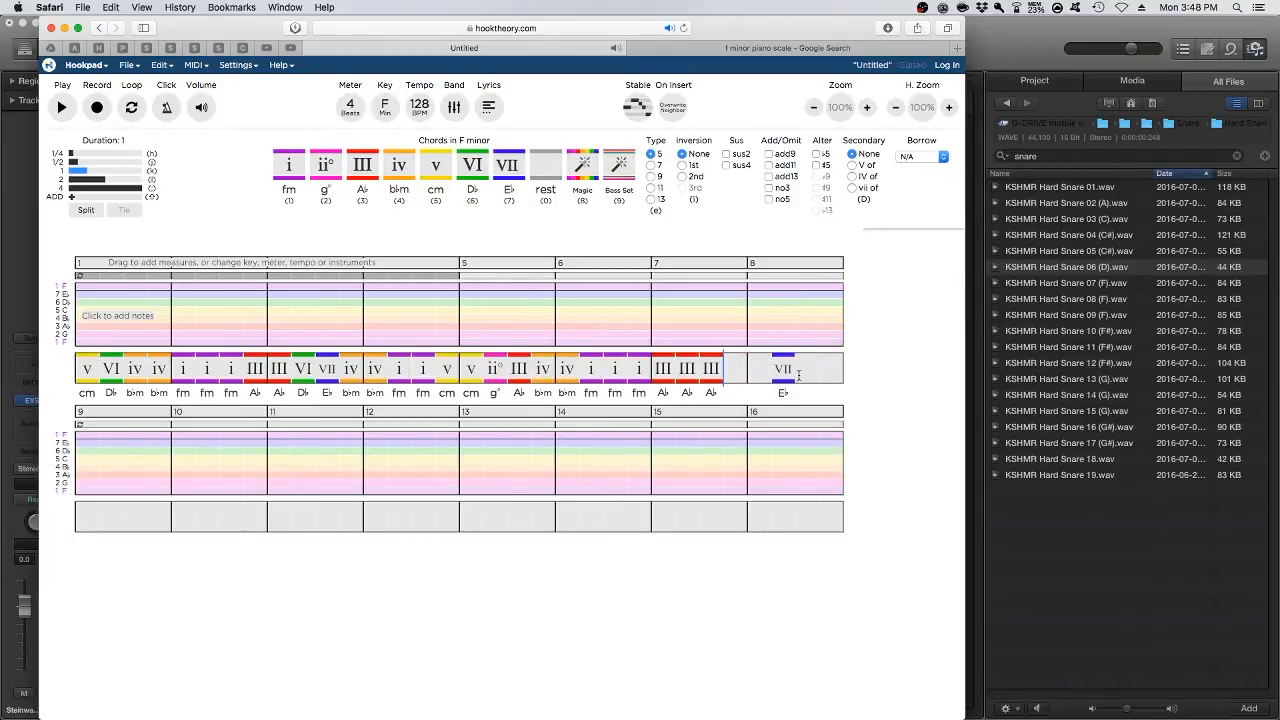
left_click(798, 376)
key("BackSpace")
key("BackSpace")
key("BackSpace")
key("BackSpace")
key("BackSpace")
key("BackSpace")
key("BackSpace")
key("BackSpace")
key("BackSpace")
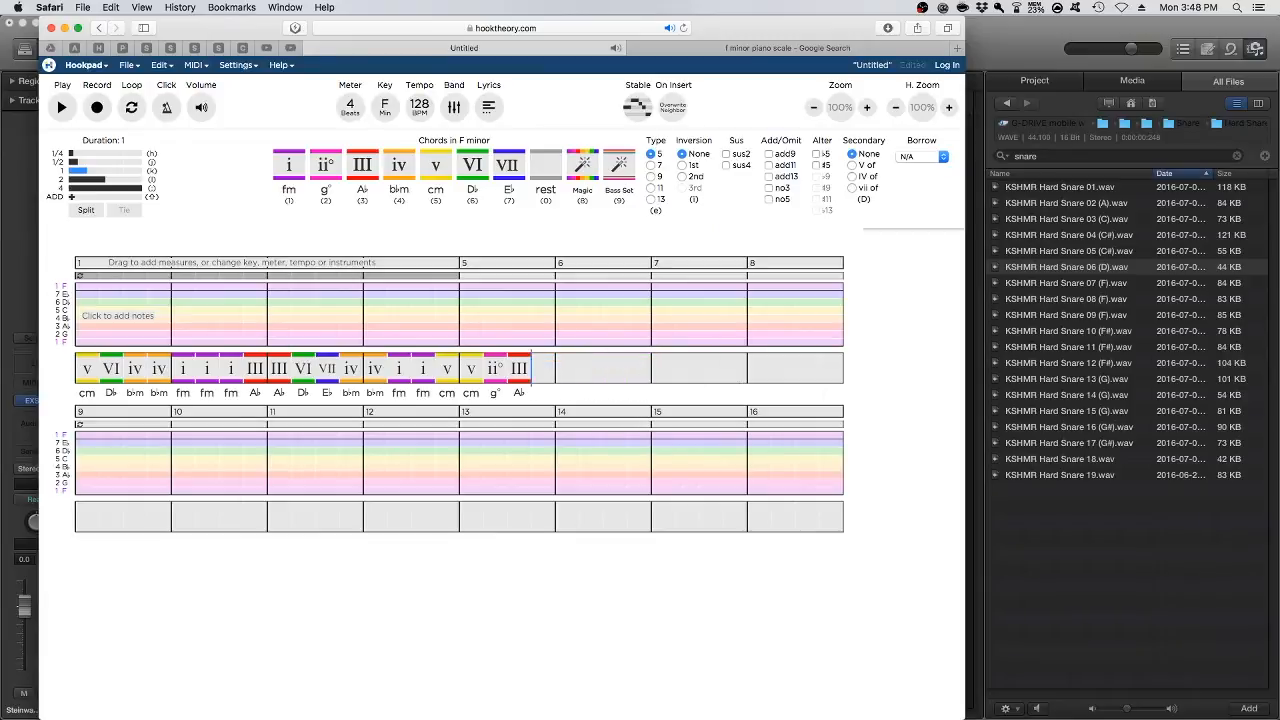
key("BackSpace")
key("BackSpace")
key("BackSpace")
key("BackSpace")
key("BackSpace")
key("BackSpace")
key("BackSpace")
key("BackSpace")
key("BackSpace")
key("BackSpace")
key("BackSpace")
key("BackSpace")
key("BackSpace")
key("BackSpace")
key("BackSpace")
key("BackSpace")
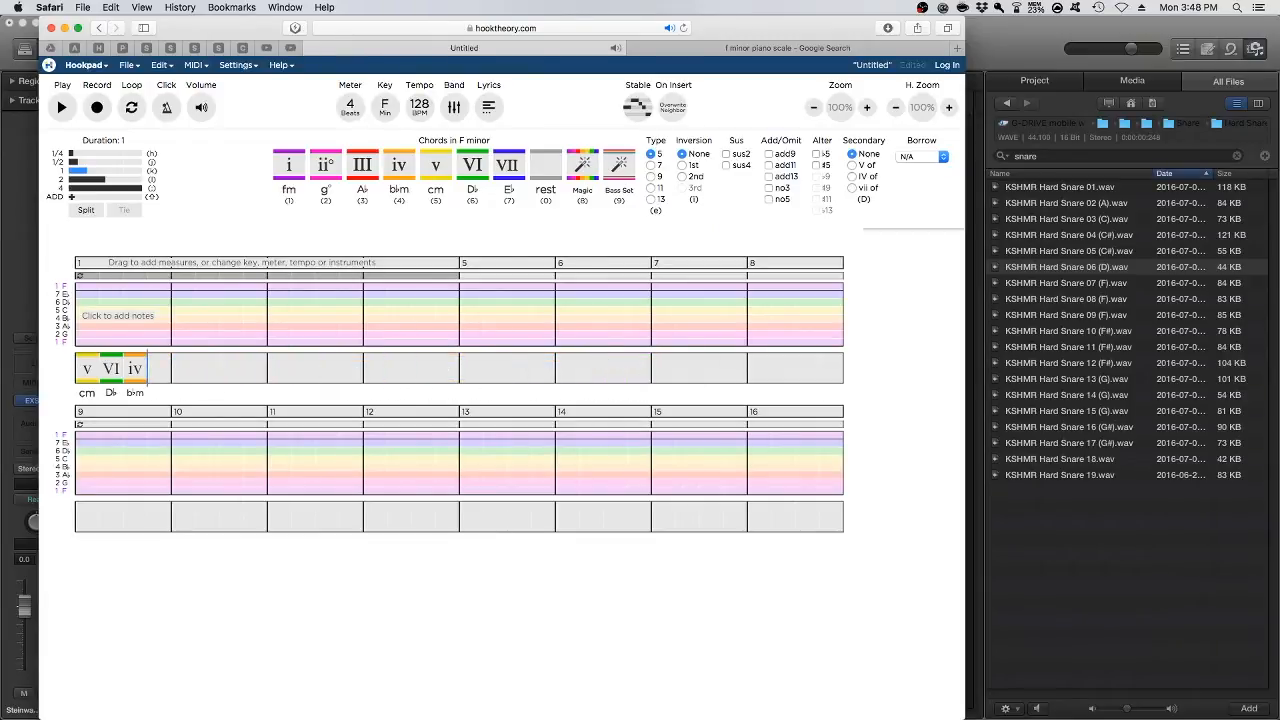
key("BackSpace")
key("BackSpace")
key("BackSpace")
Fill measure 1 with the one-beat chords iv, i, III and VII
left_click(399, 165)
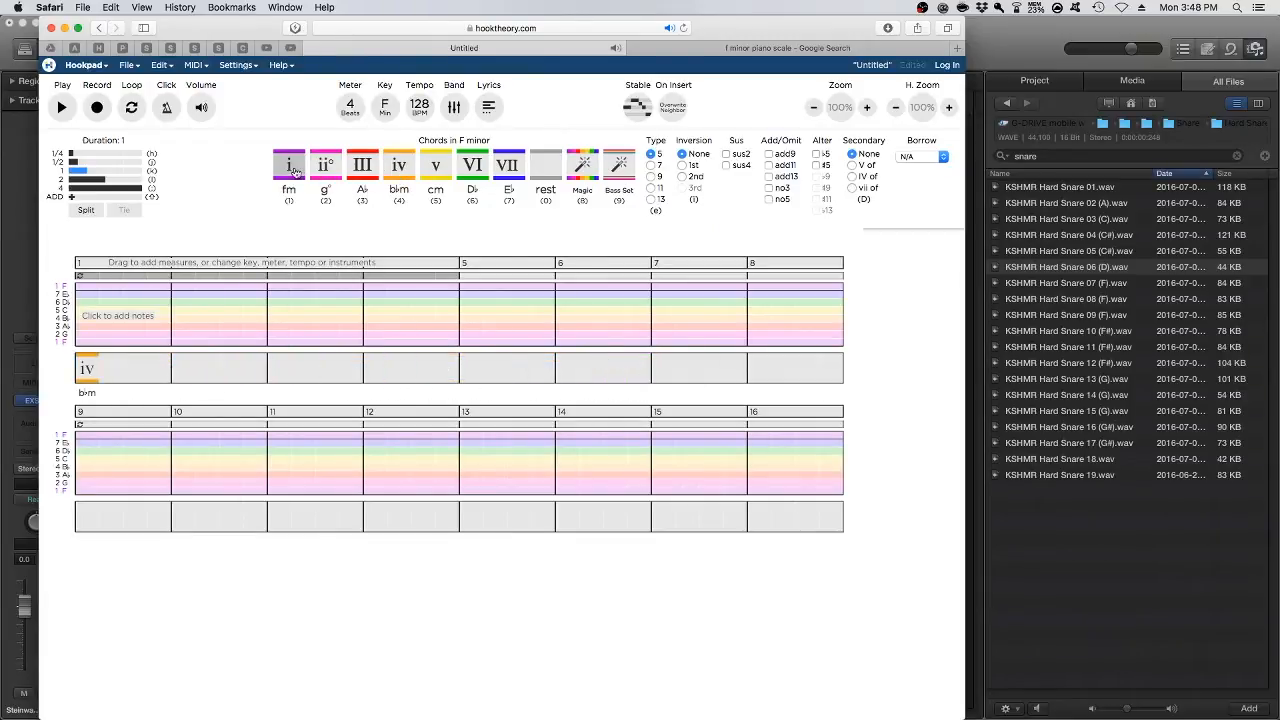
left_click(293, 170)
left_click(362, 165)
left_click(508, 165)
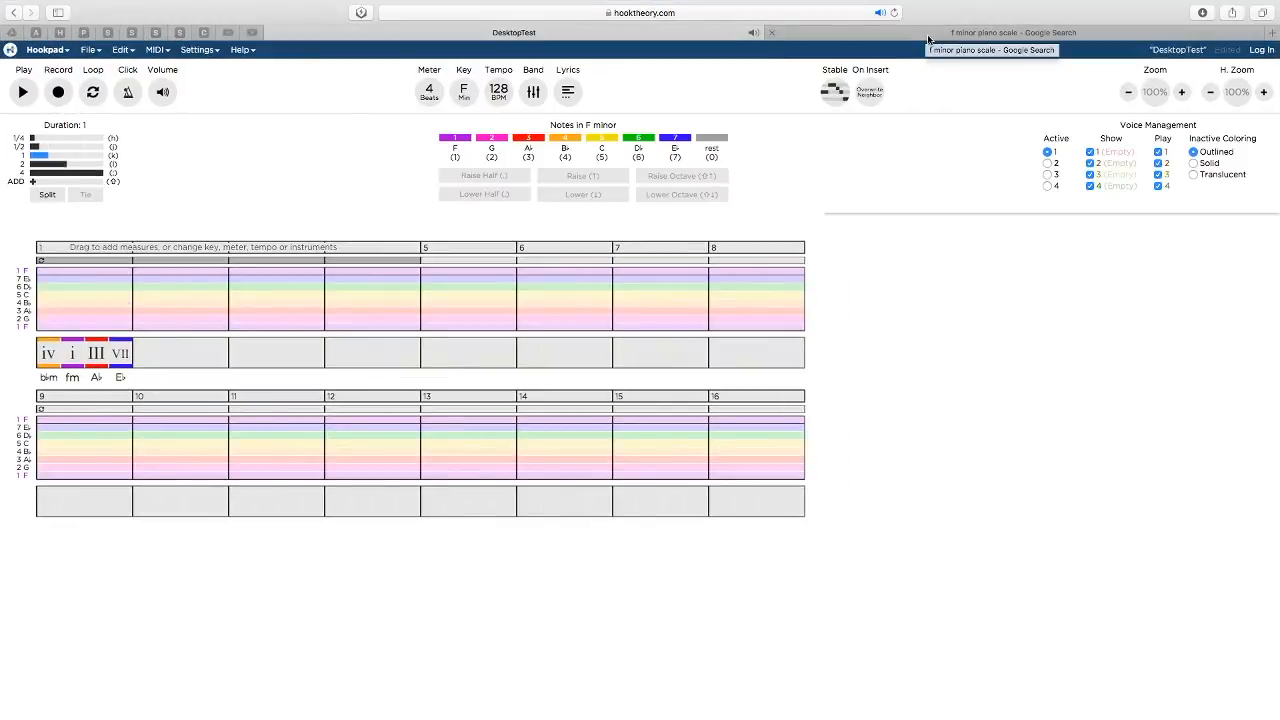
Switch to the F minor piano scale image results and reopen the enlarged F Minor Scale keyboard diagram
left_click(929, 37)
scroll(199, 68, "up", 1)
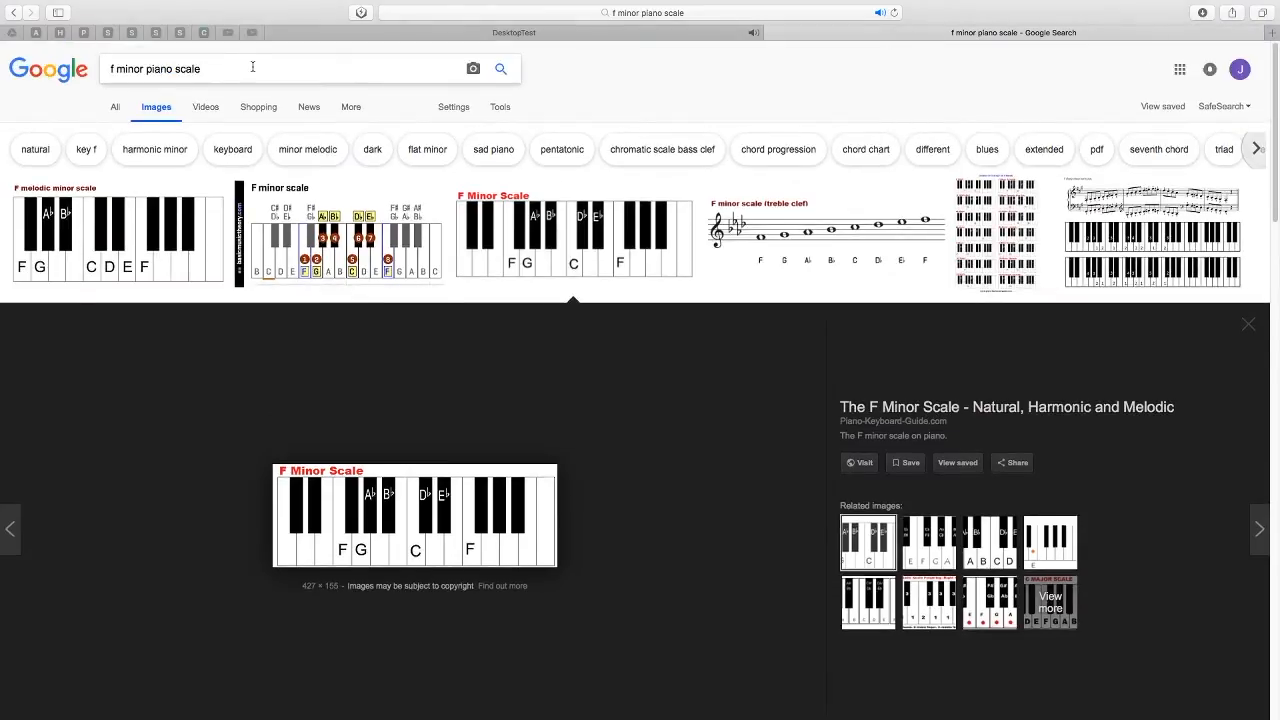
left_click(491, 205)
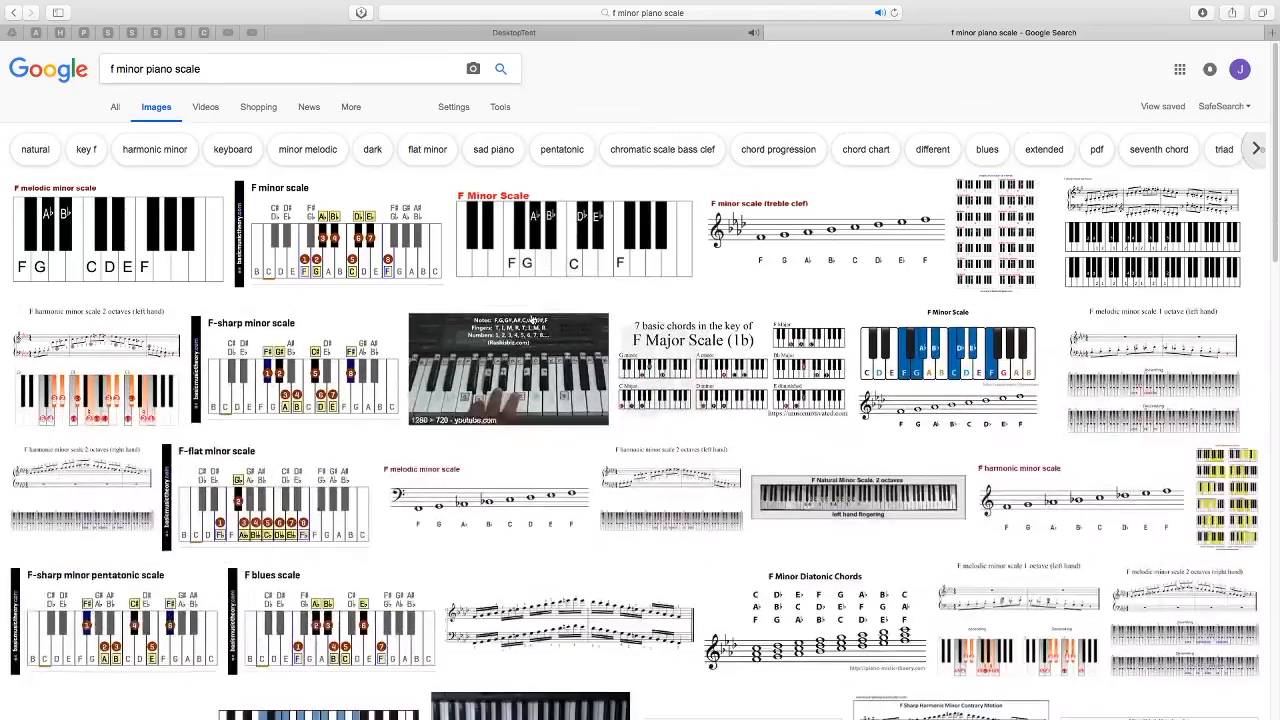
left_click(491, 205)
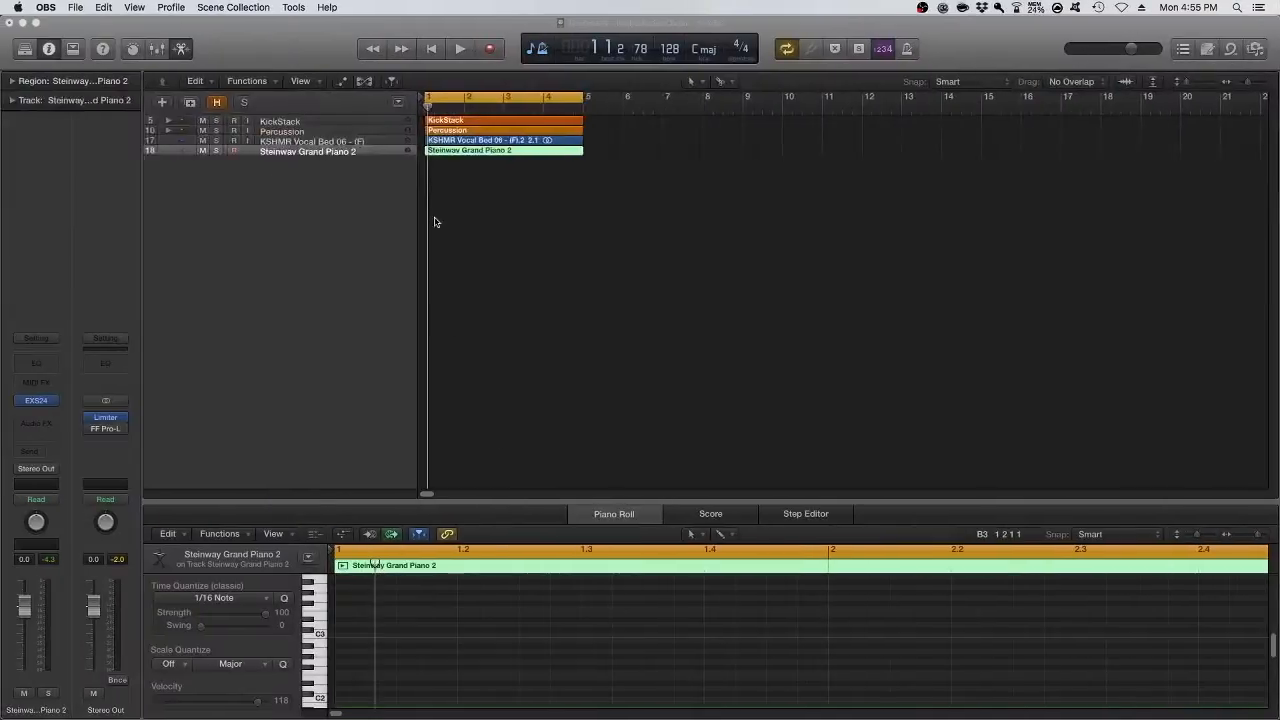
In Logic Pro X, select the Steinway Grand Piano 2 region and create an F2 note at the start of bar 1
left_click(472, 196)
left_click(459, 151)
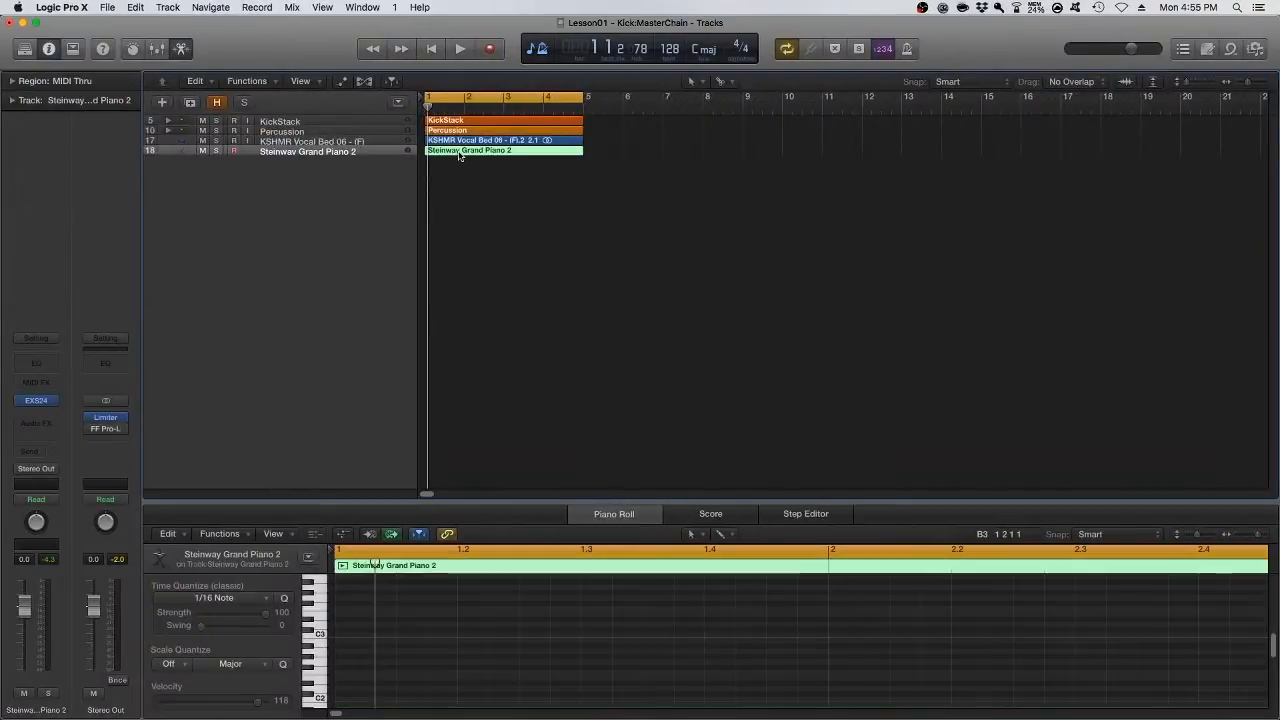
right_click(352, 678)
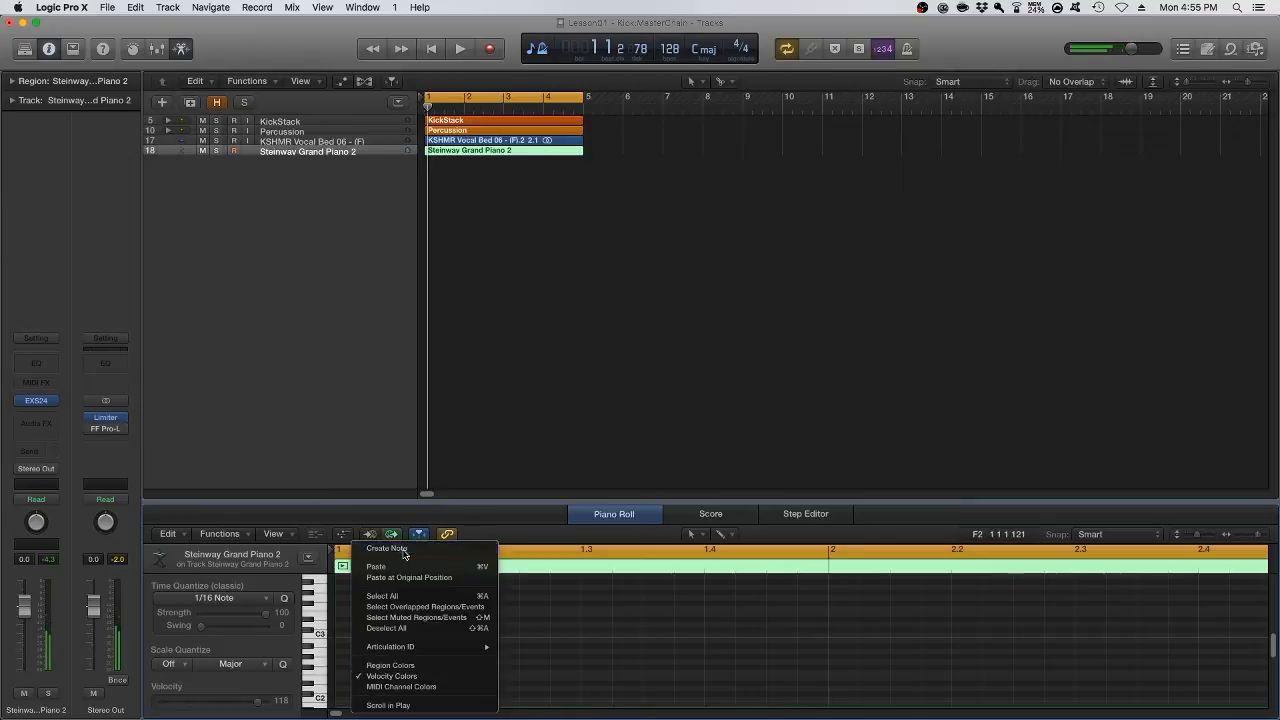
left_click(404, 550)
Check the notes of the F Minor Scale keyboard diagram in Safari, and return to Logic Pro X
key("super+Tab")
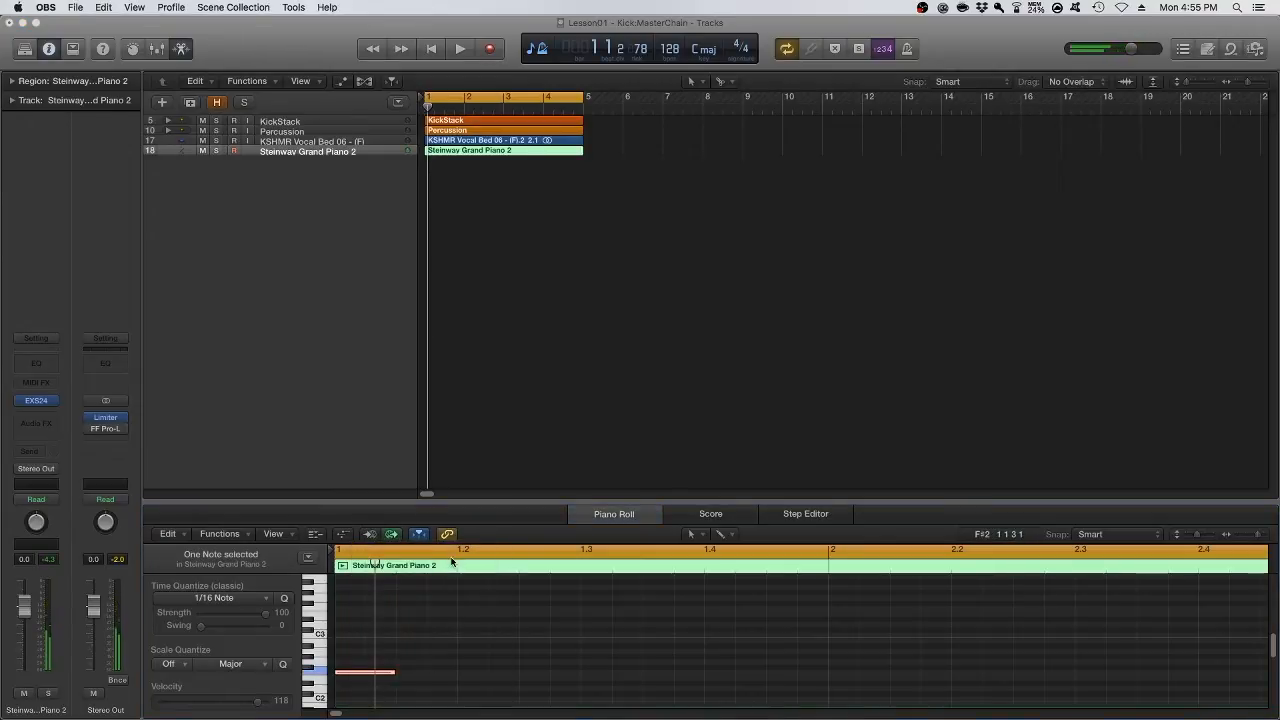
left_click(371, 635)
left_click(271, 698)
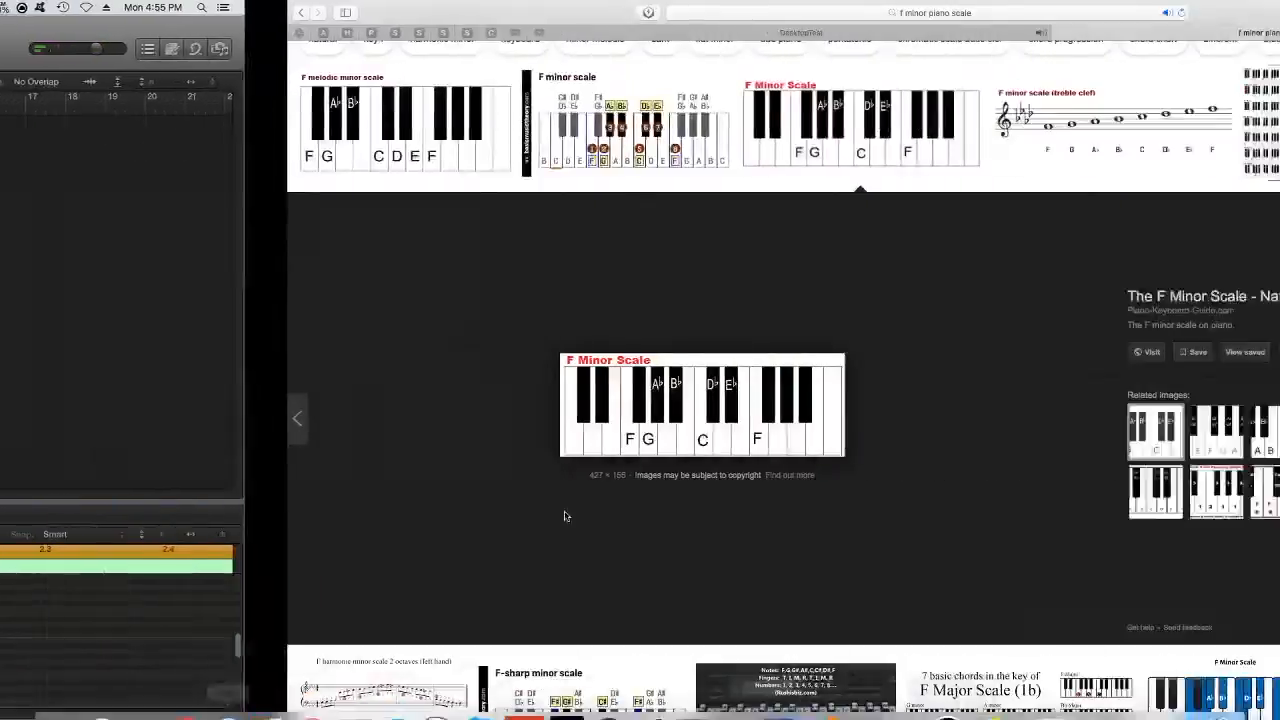
key("super+Tab")
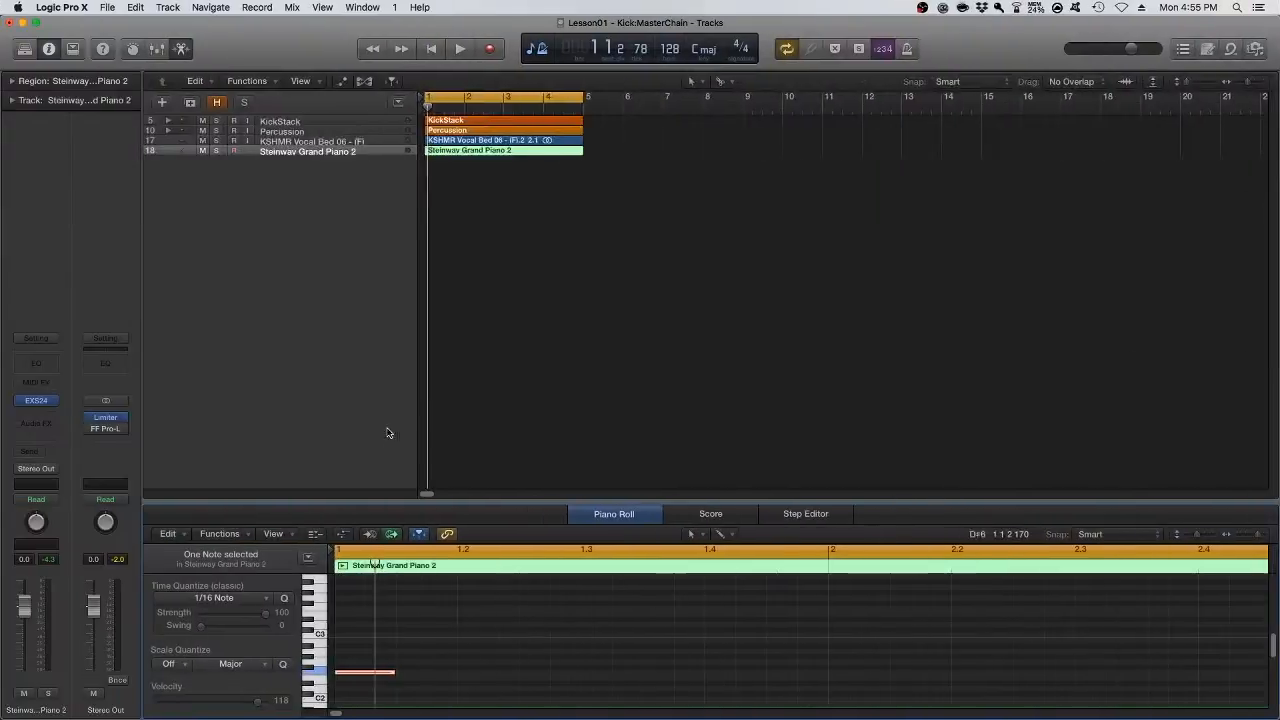
Copy the F2 note upward to stack the full F minor scale up to F3, consulting the keyboard diagram in Safari
left_click_drag(349, 674, 348, 654)
key("super+Tab")
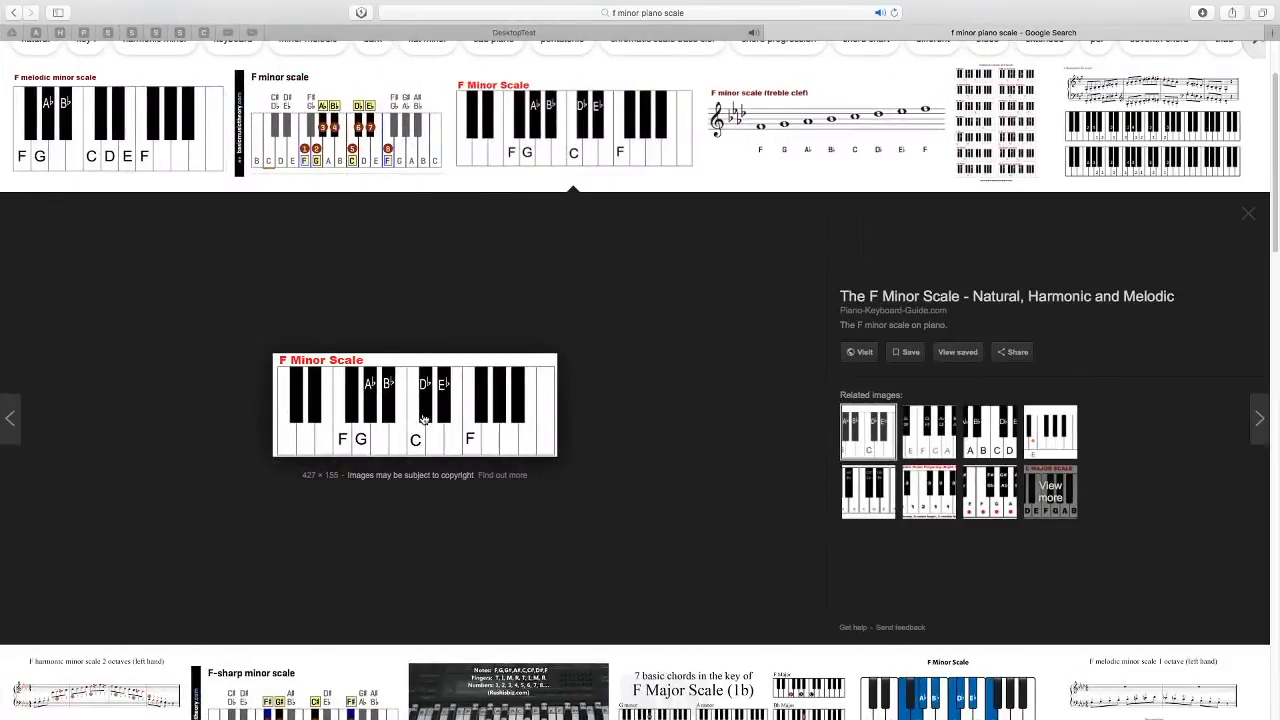
key("super+Tab")
left_click_drag(356, 652, 356, 623)
key("ctrl+Right")
key("ctrl+Left")
left_click_drag(355, 621, 358, 610)
Select the eight stacked F minor scale notes and copy them one octave down, and again to the octave below that
left_click_drag(362, 597, 381, 699)
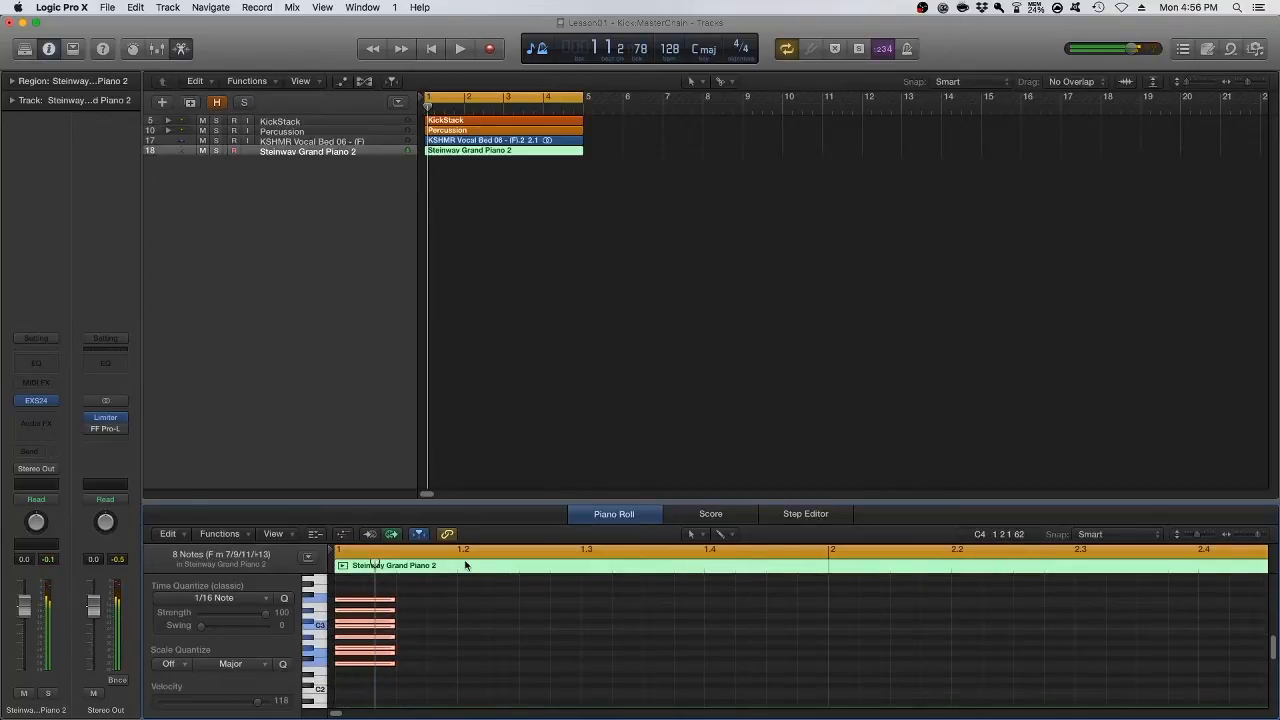
scroll(387, 702, "down", 1)
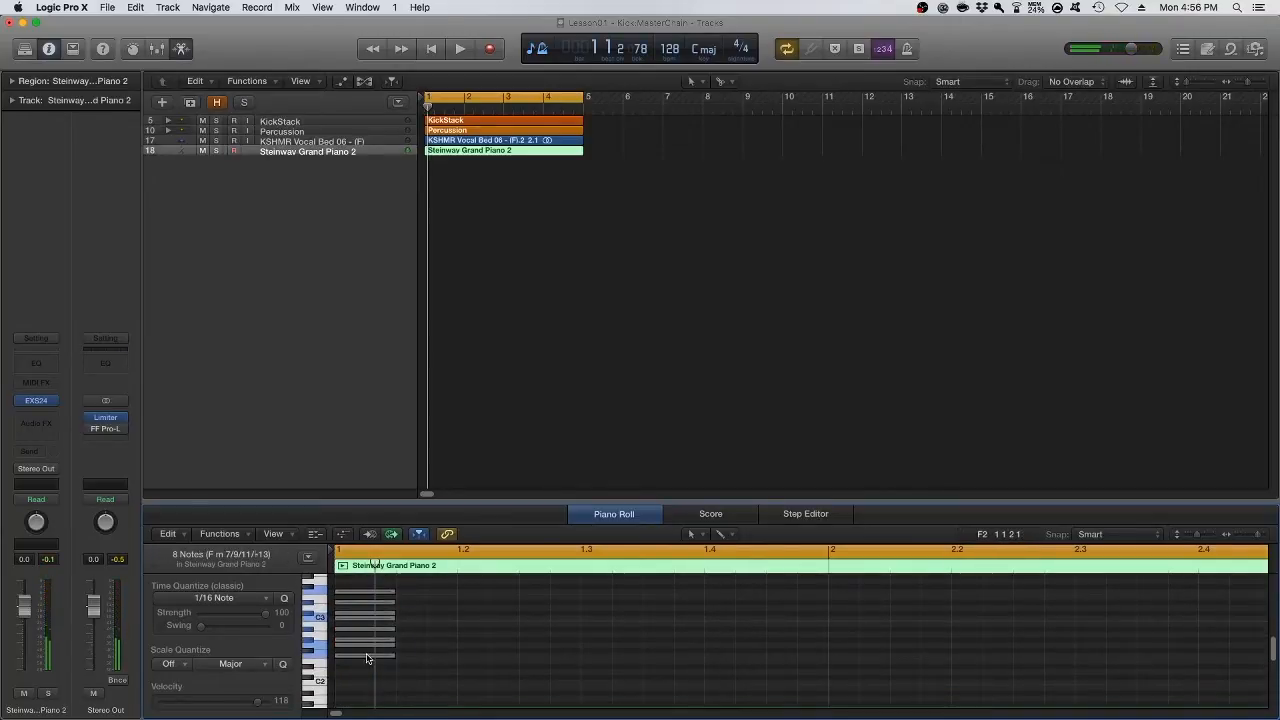
mouse_move(367, 660)
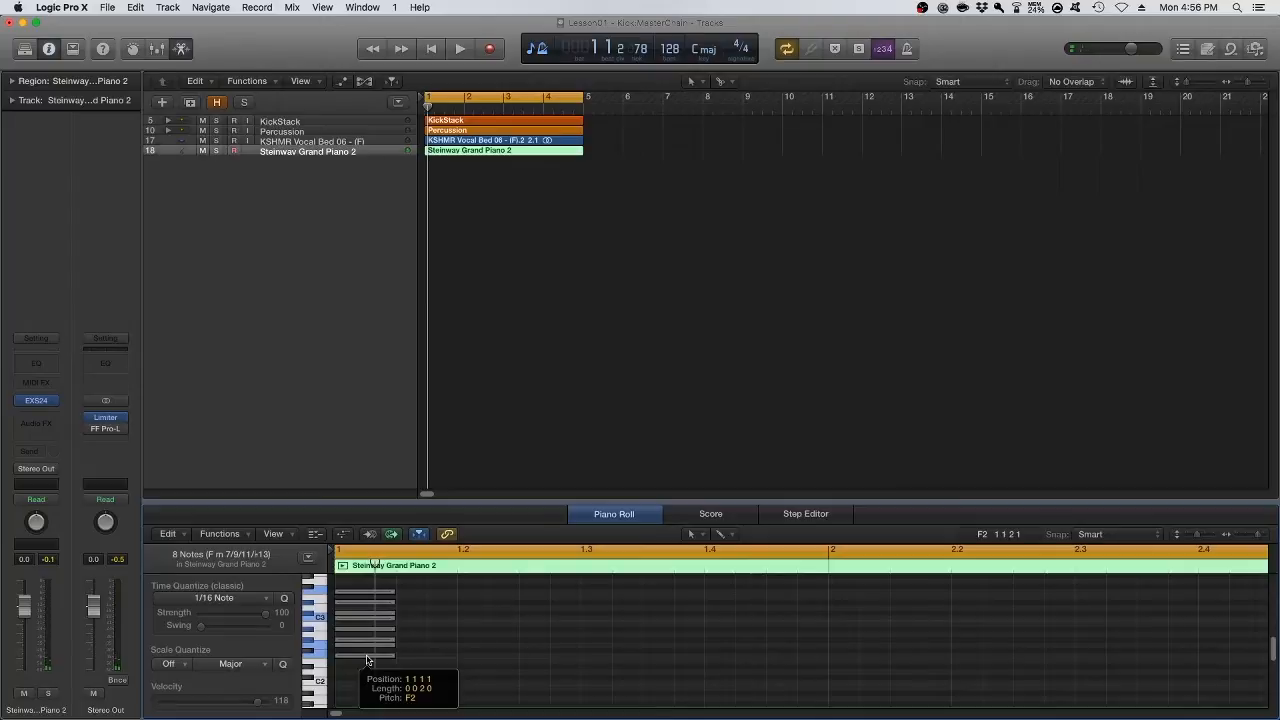
left_click_drag(367, 660, 369, 690)
scroll(360, 690, "down", 3)
left_click_drag(355, 646, 361, 694)
Review the stacked scale notes in the piano roll by selecting them in groups, and clear the selection
scroll(397, 660, "up", 3)
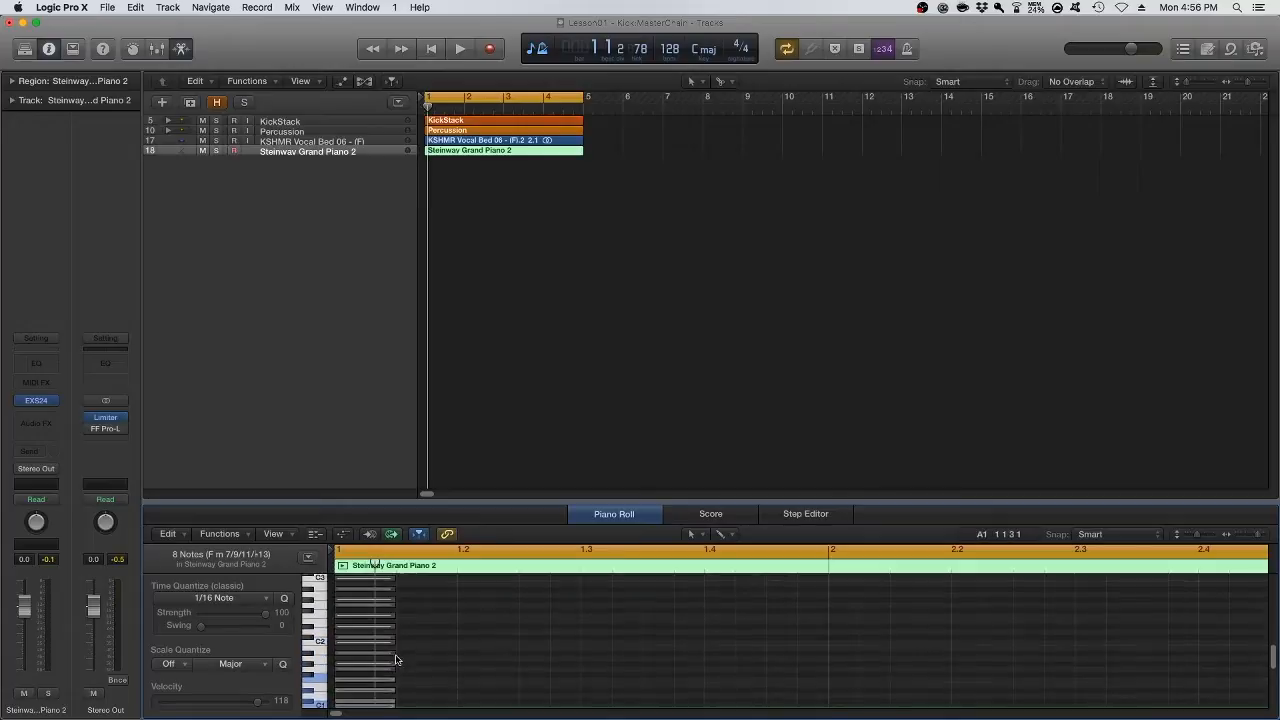
scroll(397, 660, "up", 3)
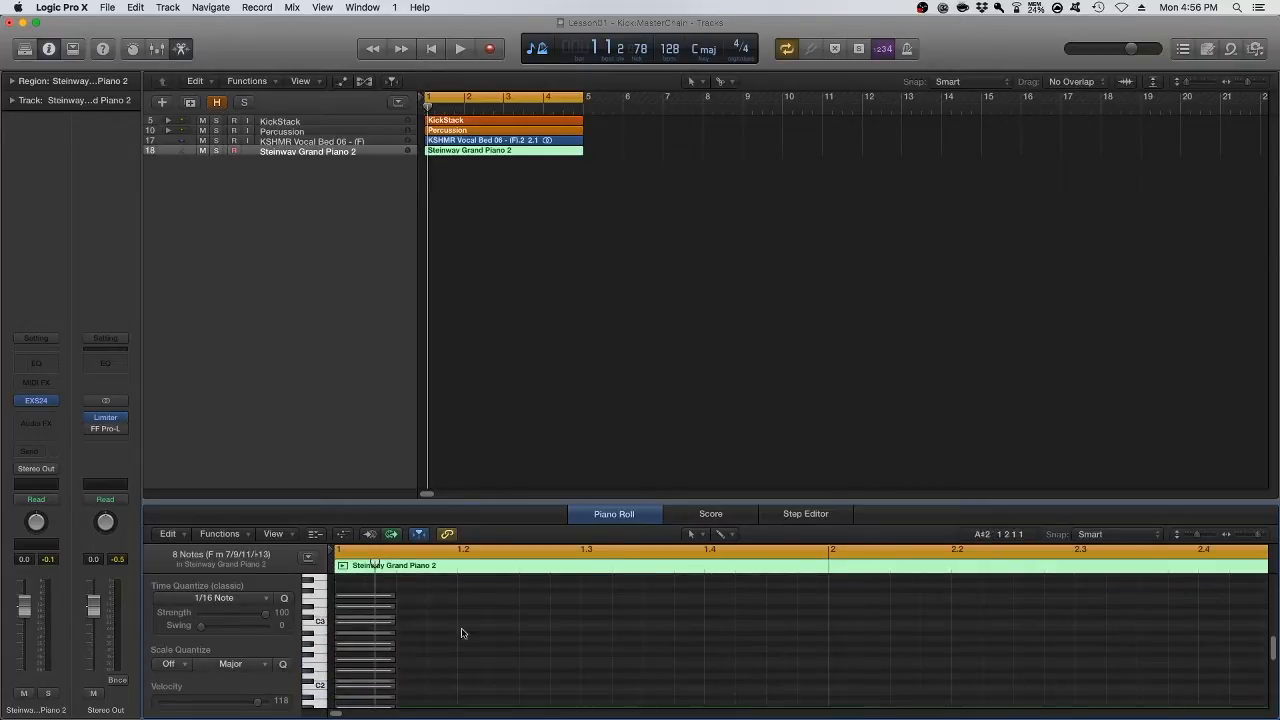
left_click_drag(420, 582, 370, 712)
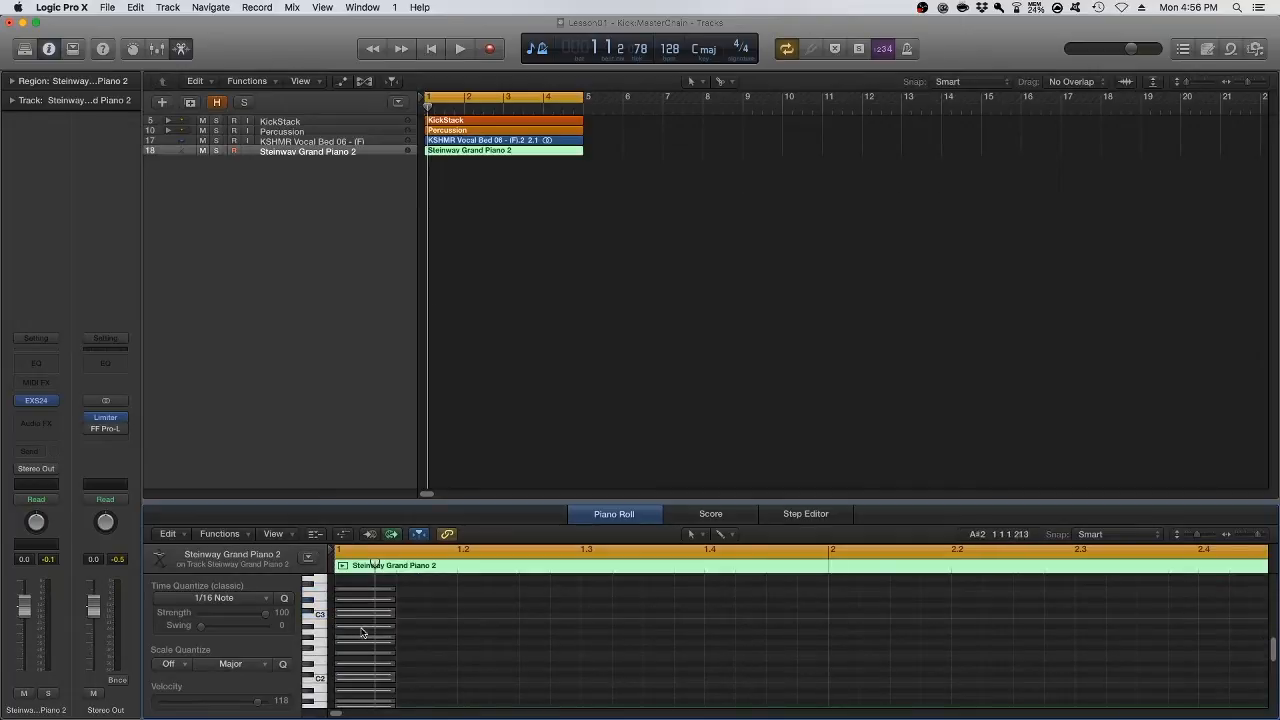
key("super+a")
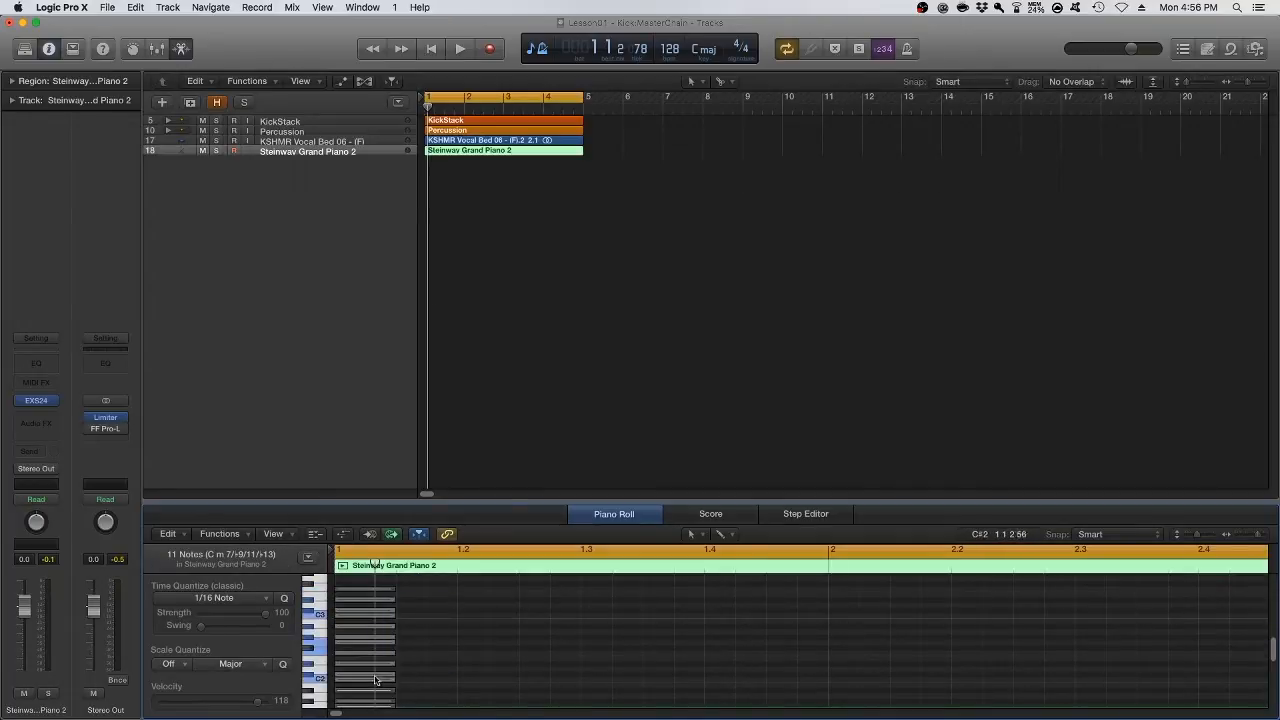
left_click_drag(407, 584, 357, 643)
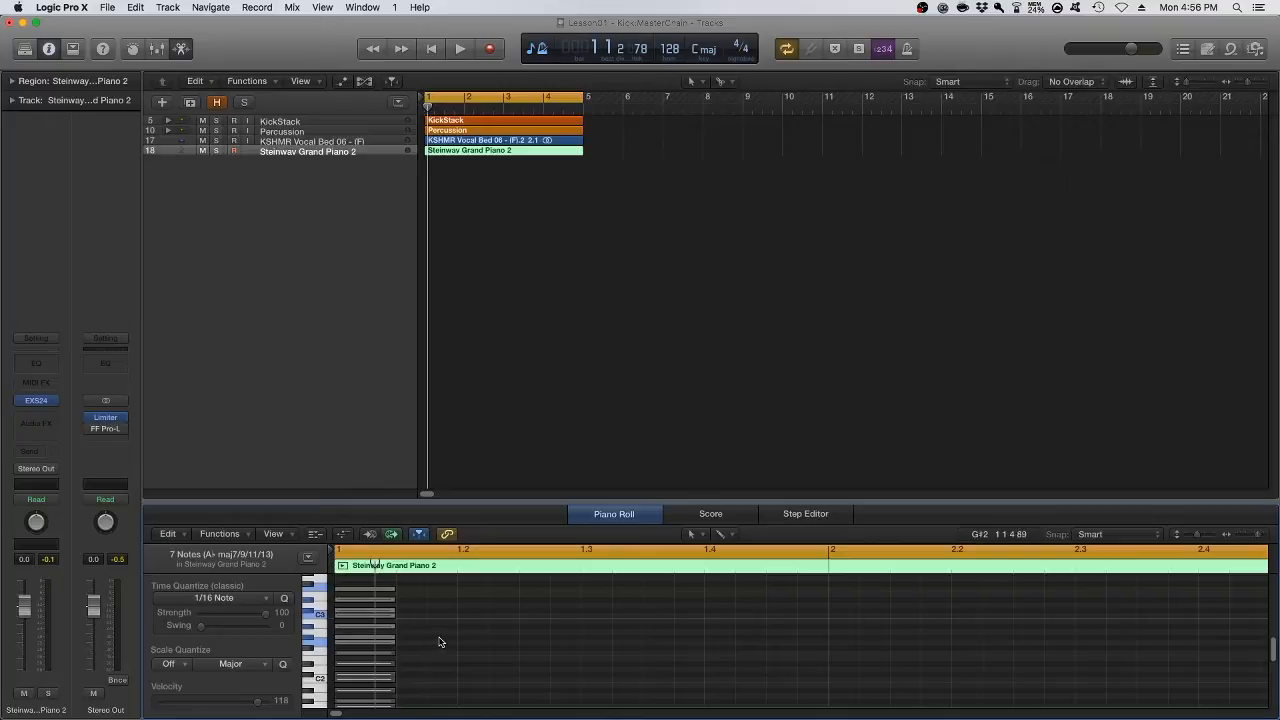
left_click(445, 637)
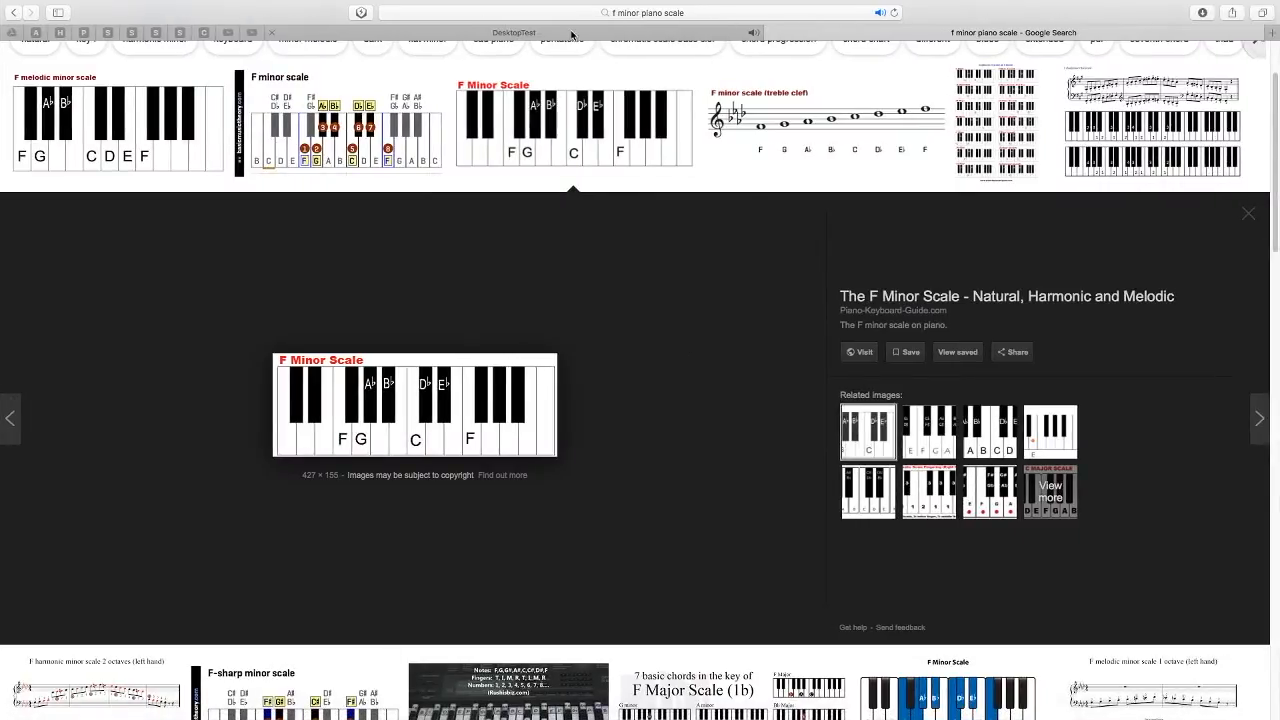
Return to the DesktopTest project in Hookpad and enlarge the score to 161%, showing it from measure 1
left_click(572, 35)
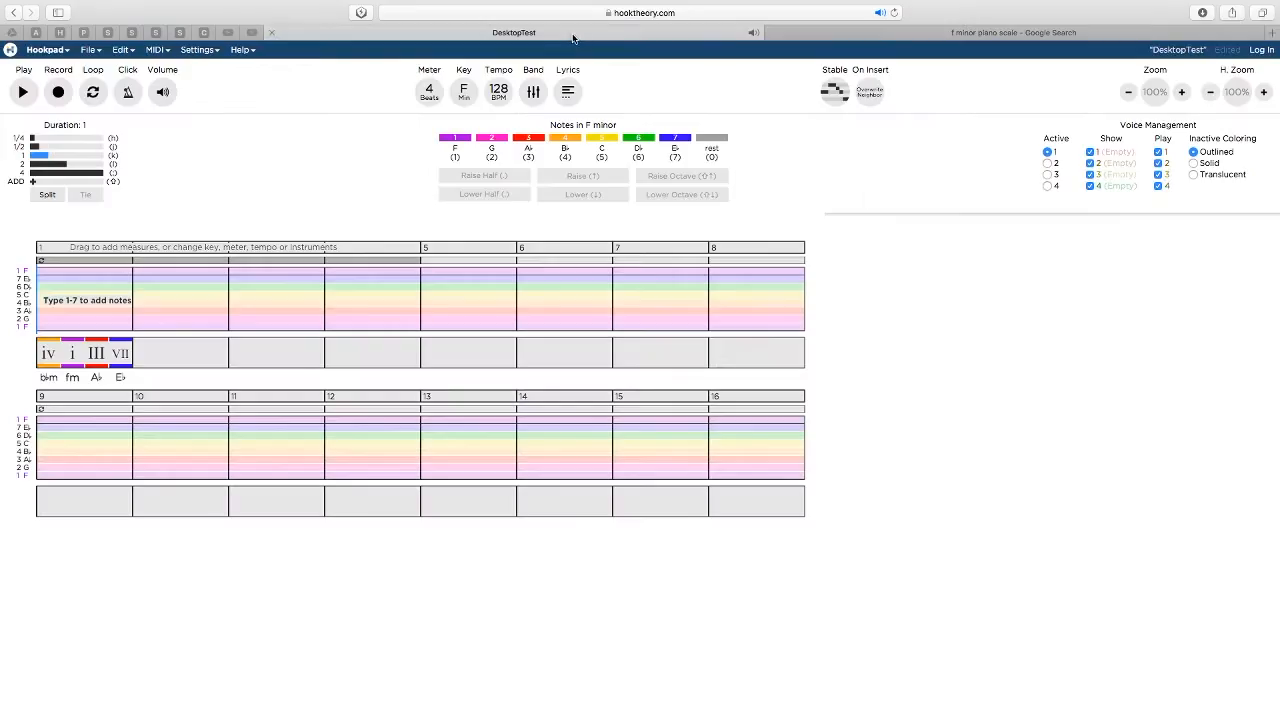
left_click(1182, 92)
left_click(1182, 92)
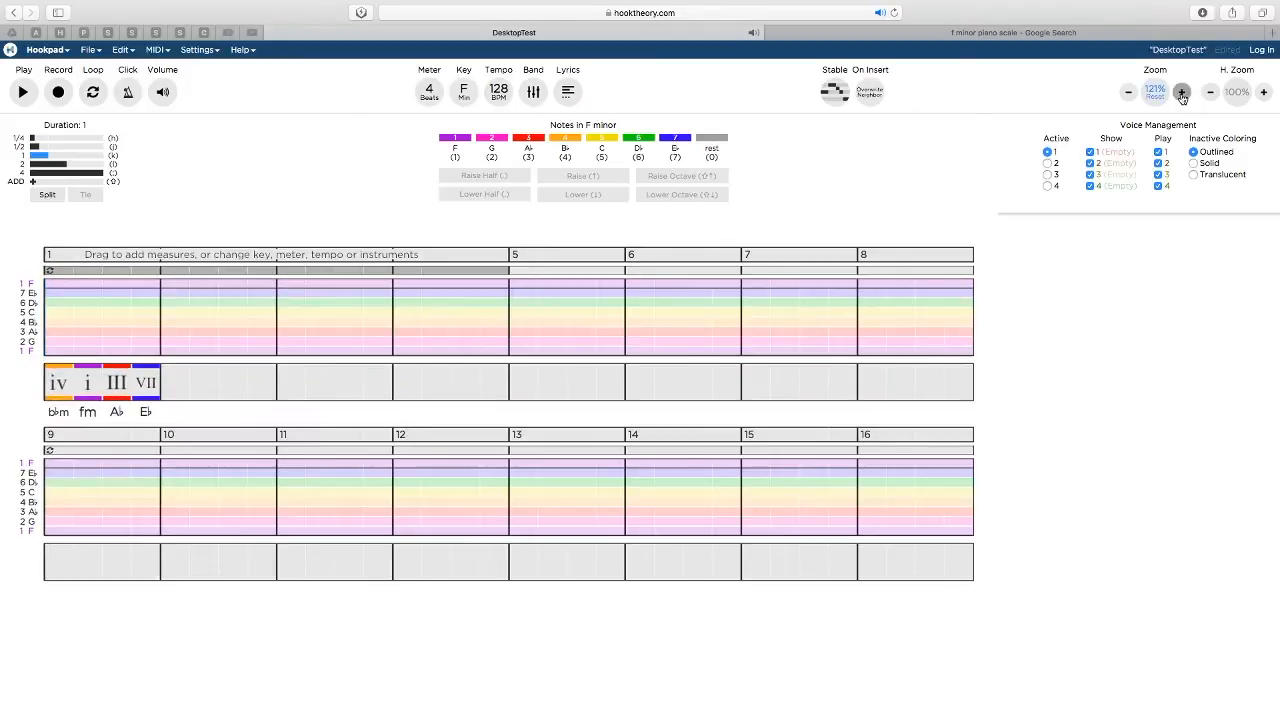
left_click(1182, 92)
left_click(1182, 92)
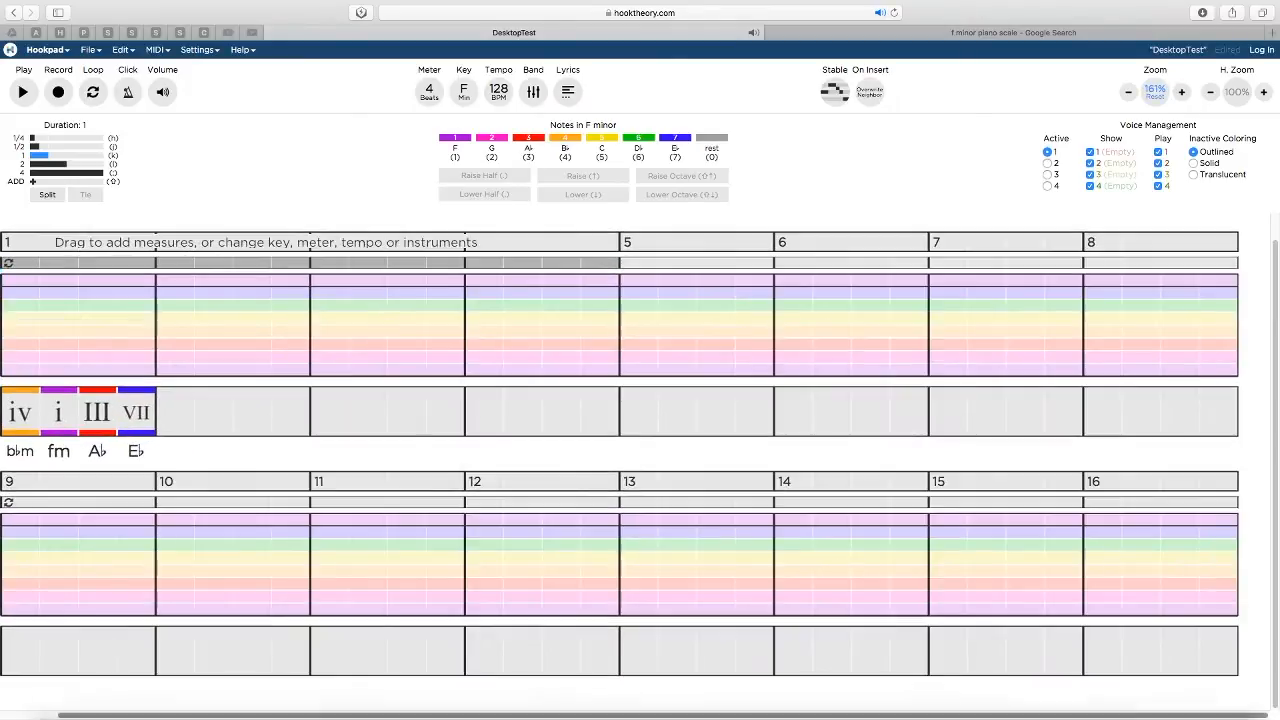
scroll(306, 705, "left", 2)
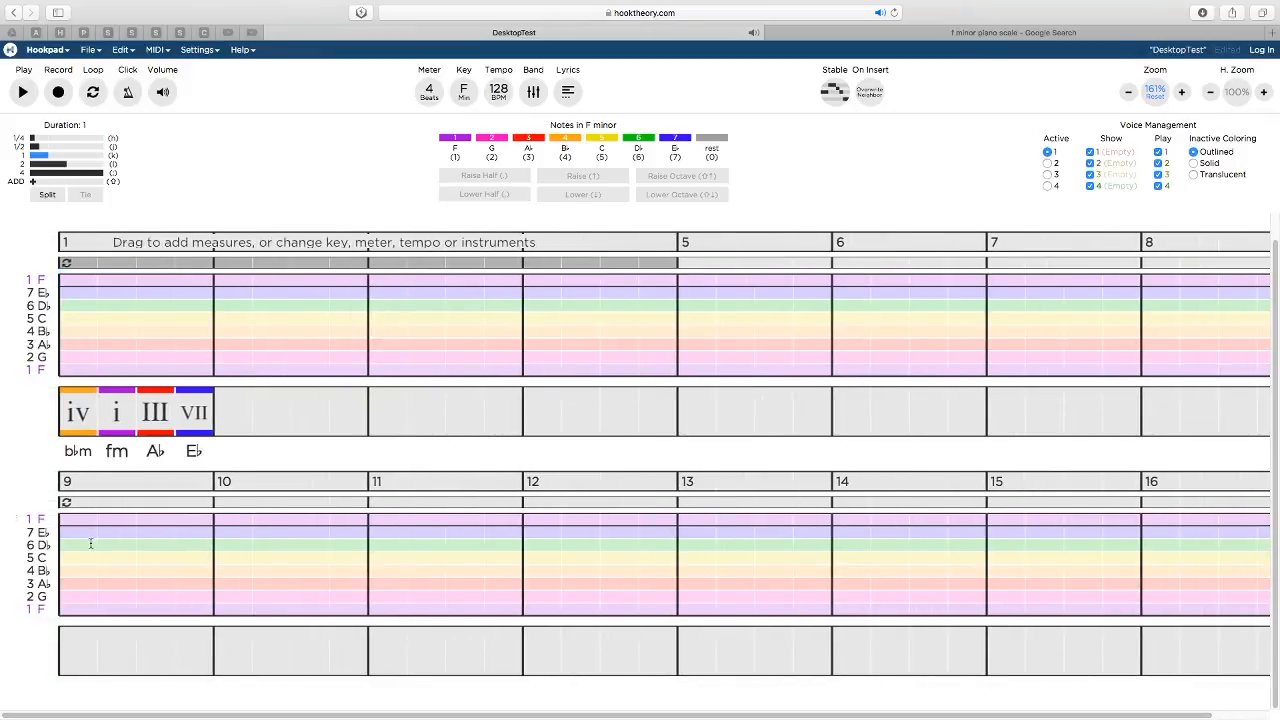
Check the iv chord (B♭m) in Hookpad, and in Logic Pro X unmute its A♯1 root in the piano region's stacked scale notes
left_click(78, 420)
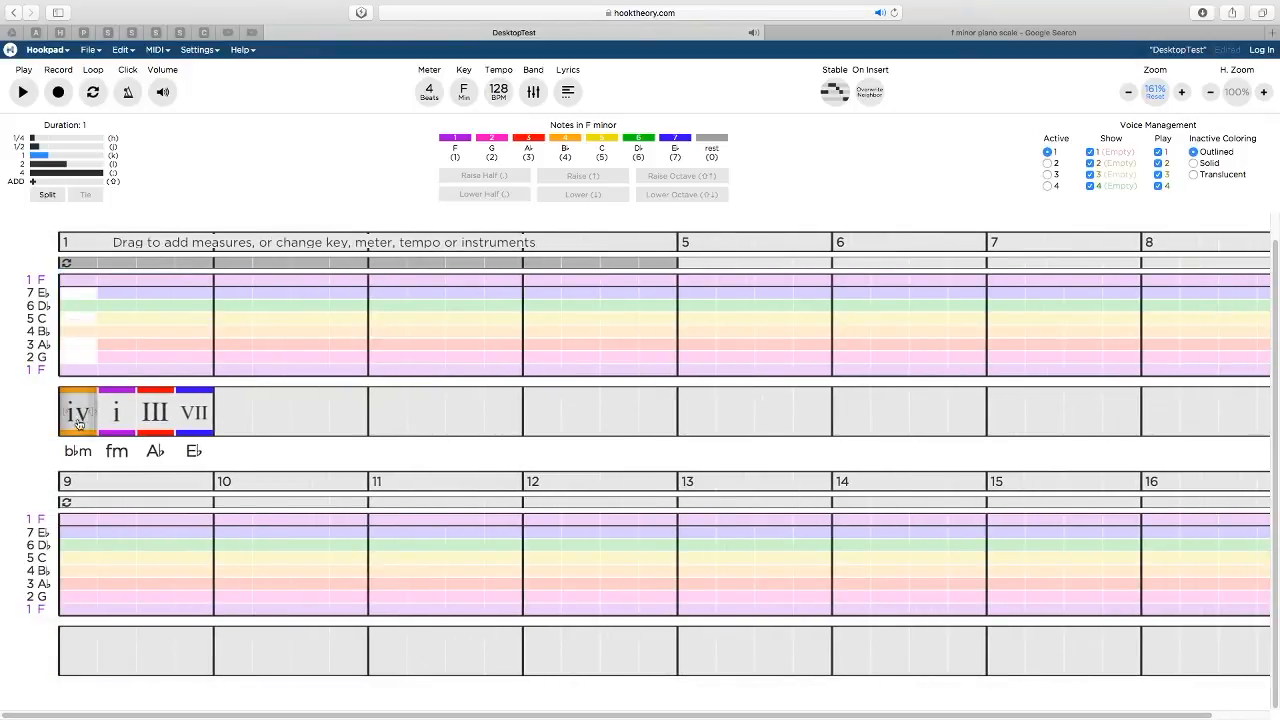
left_click(75, 424)
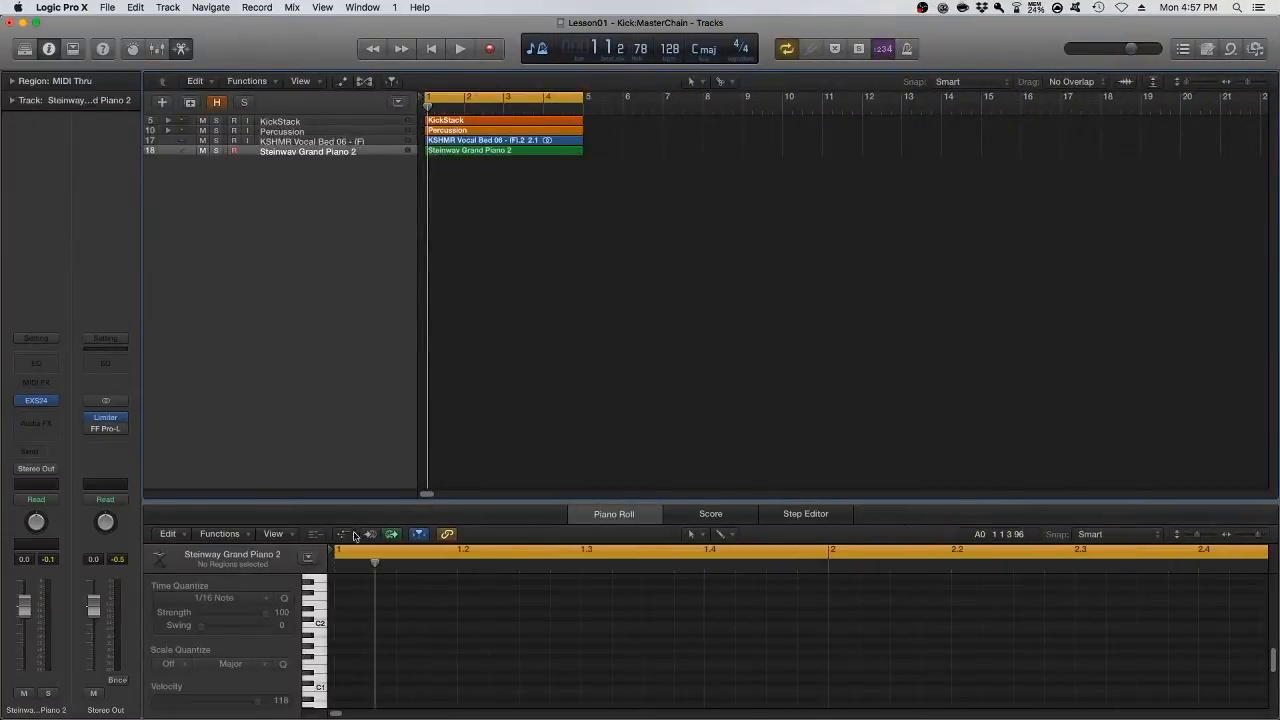
left_click(473, 150)
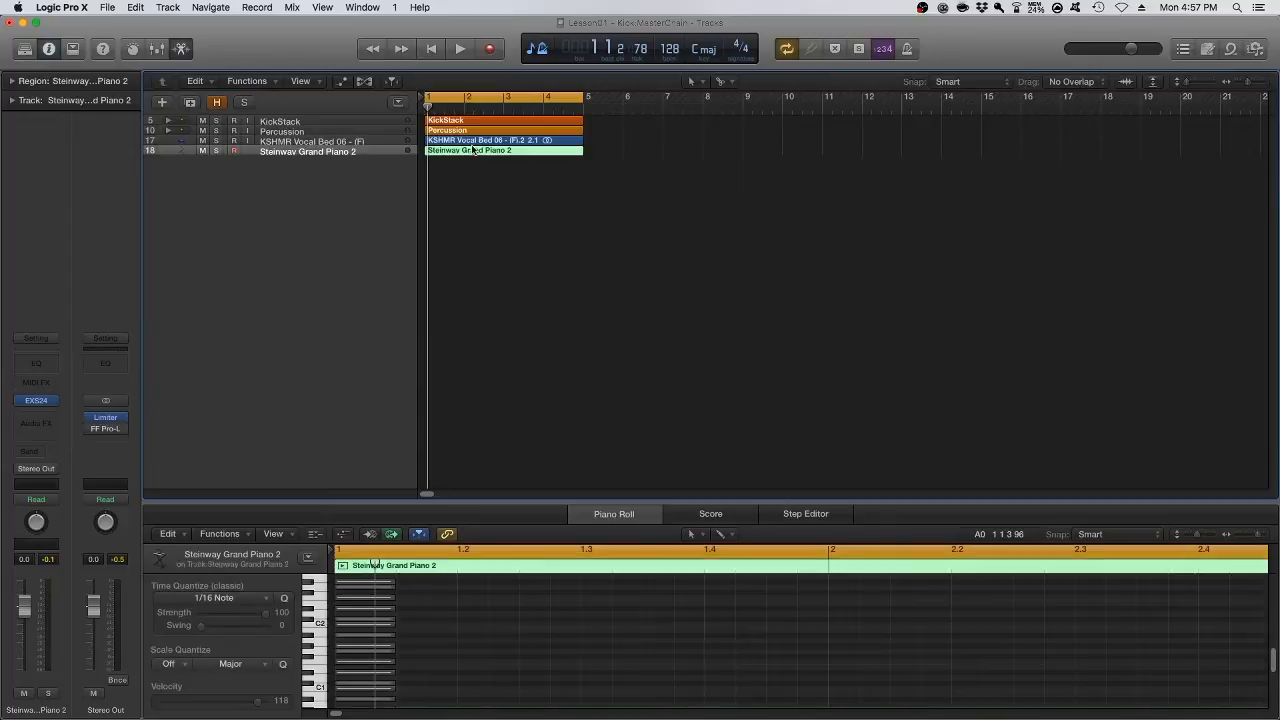
left_click(416, 654)
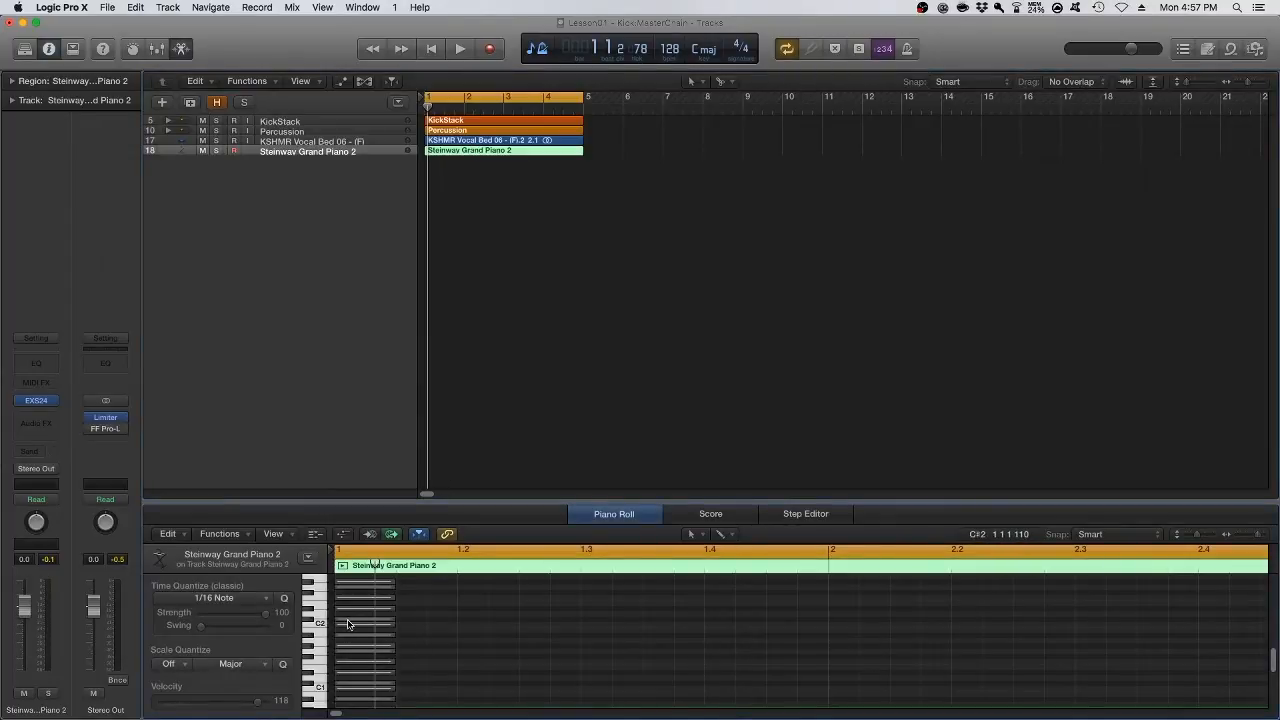
left_click(350, 637)
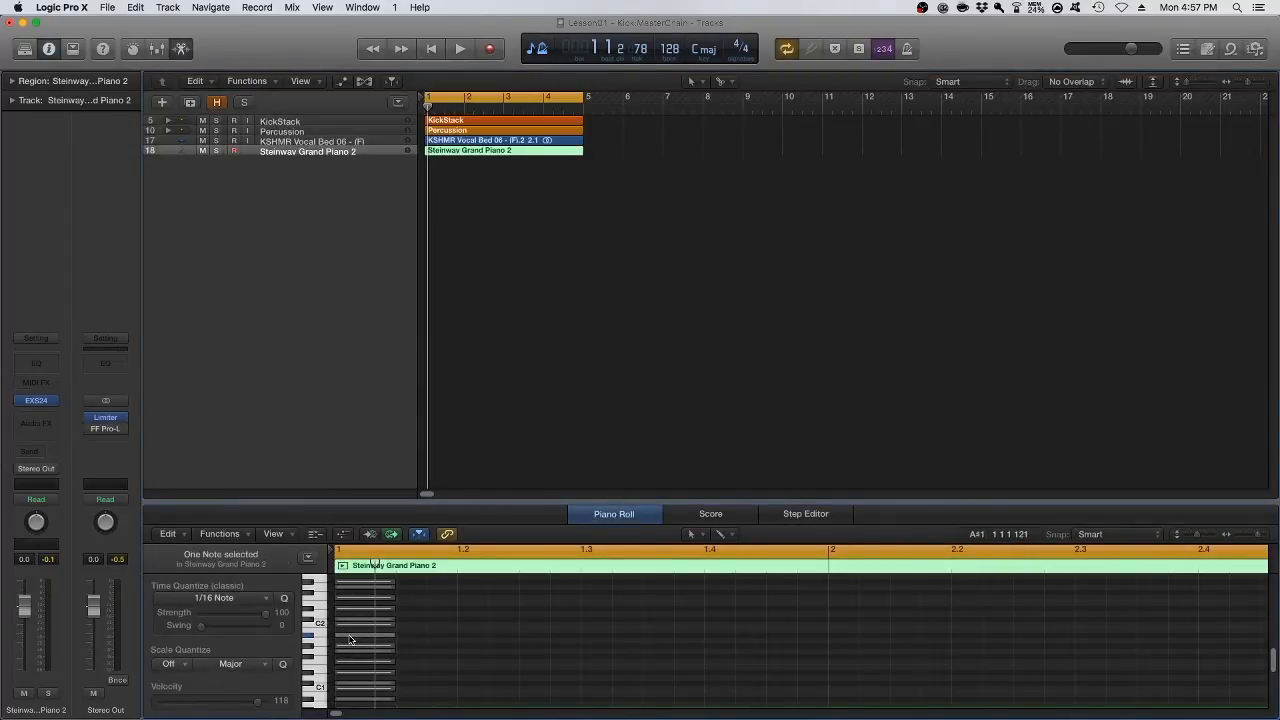
key("space")
key("space")
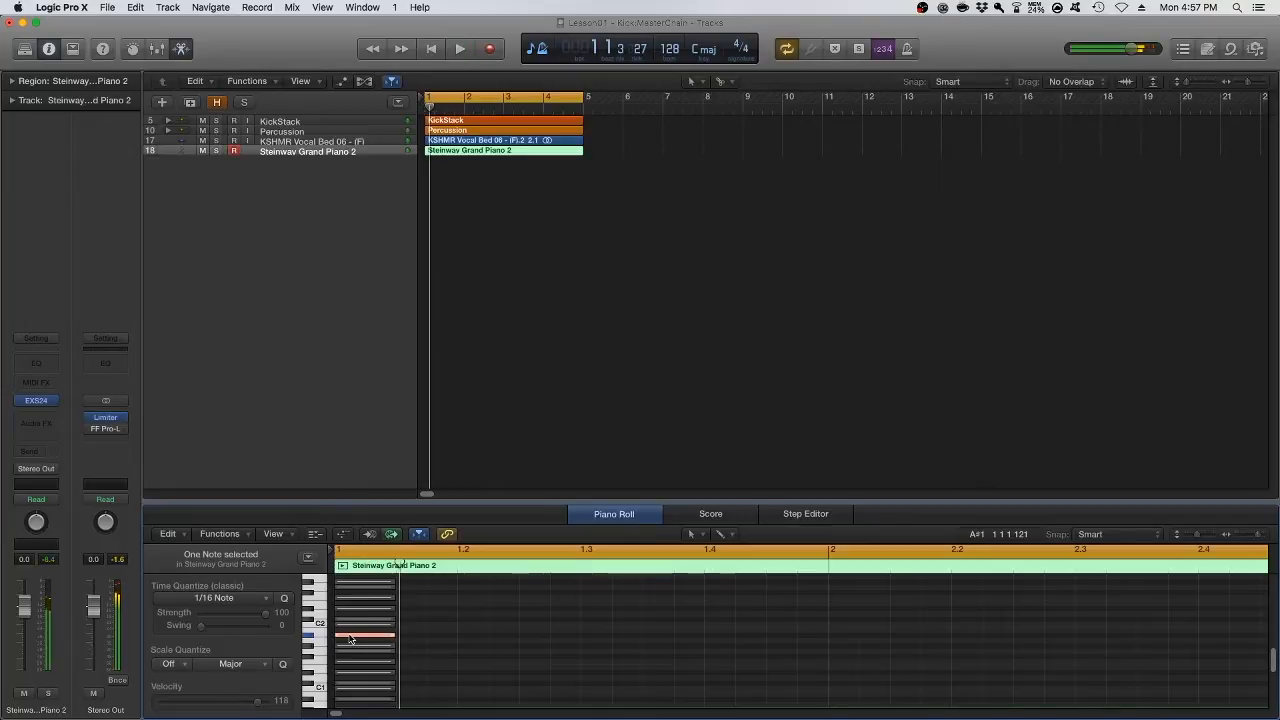
scroll(350, 639, "up", 2)
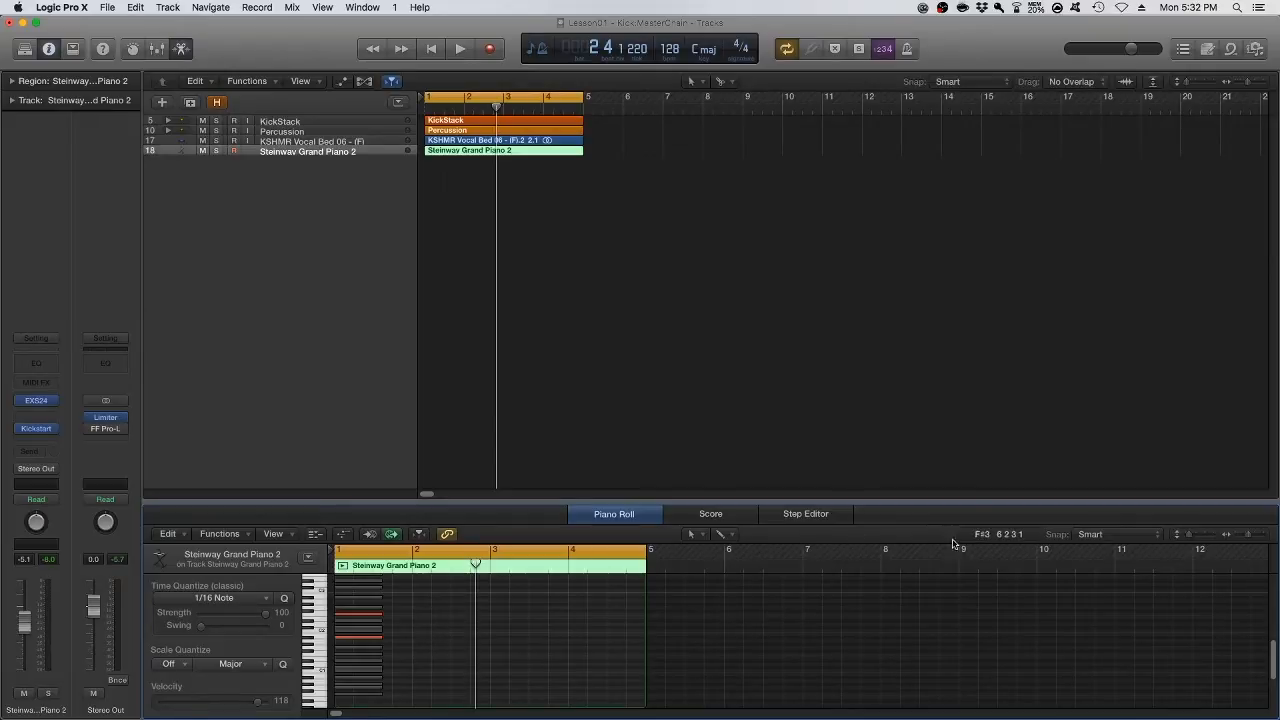
Complete the B♭m triad at bar 1 with the F2 and C♯3 notes and lengthen its three notes to two beats
left_click_drag(354, 641, 358, 638)
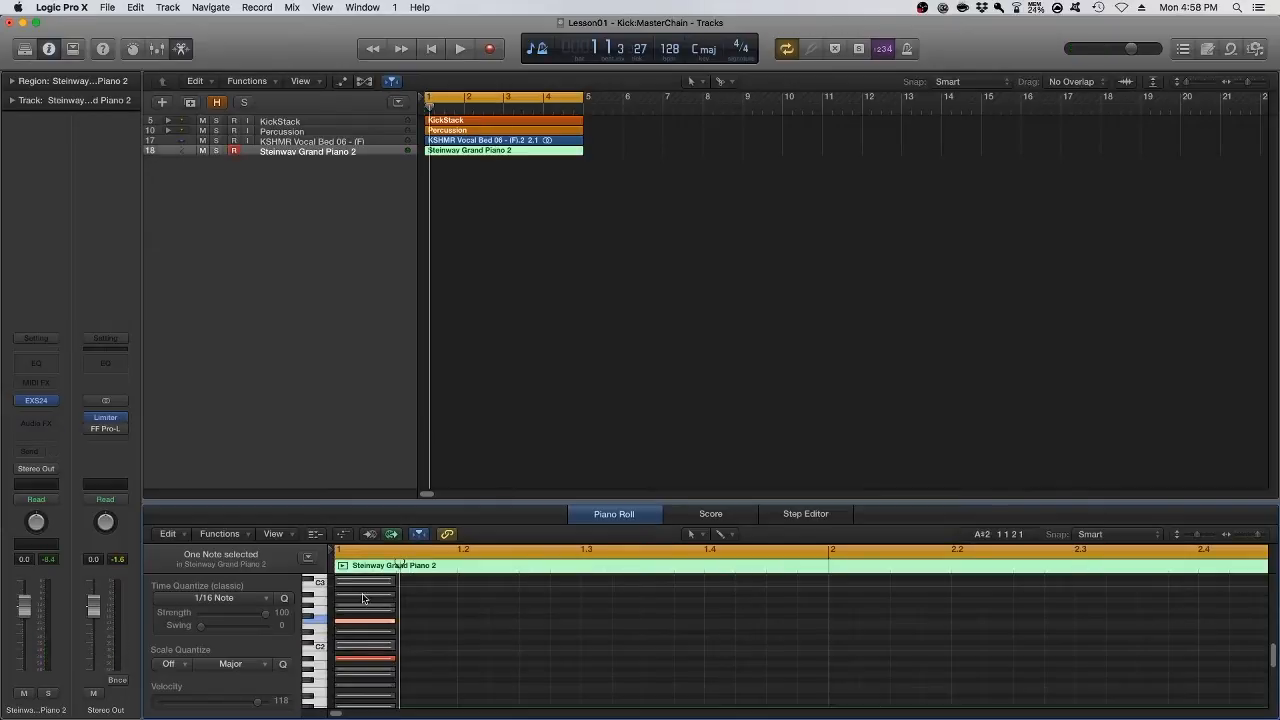
scroll(360, 601, "up", 2)
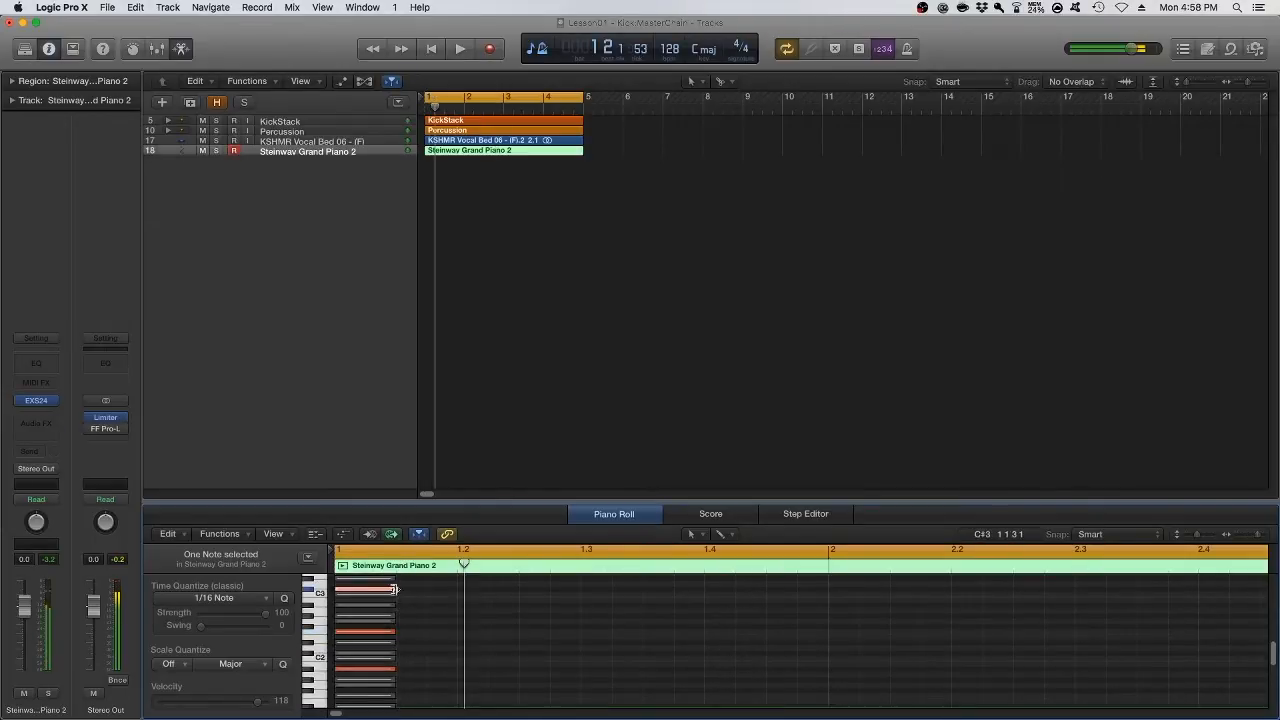
left_click(385, 632, "shift")
left_click(396, 669, "shift")
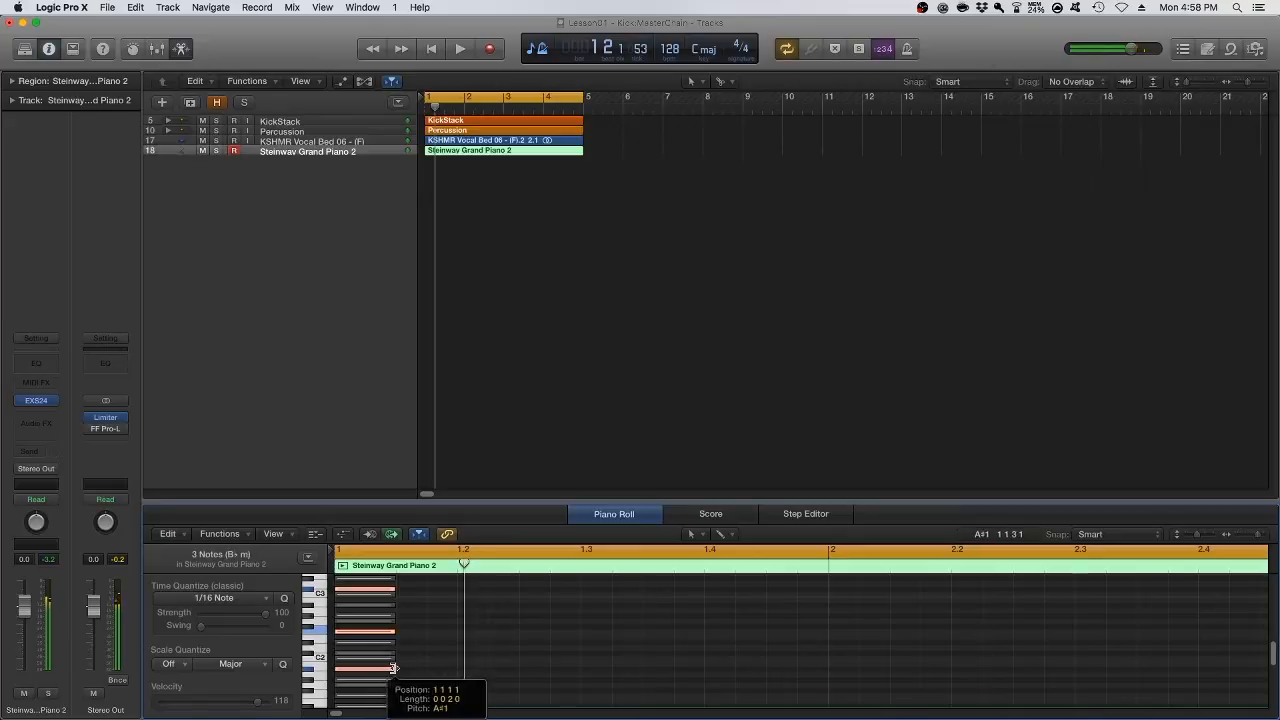
left_click_drag(396, 672, 580, 672)
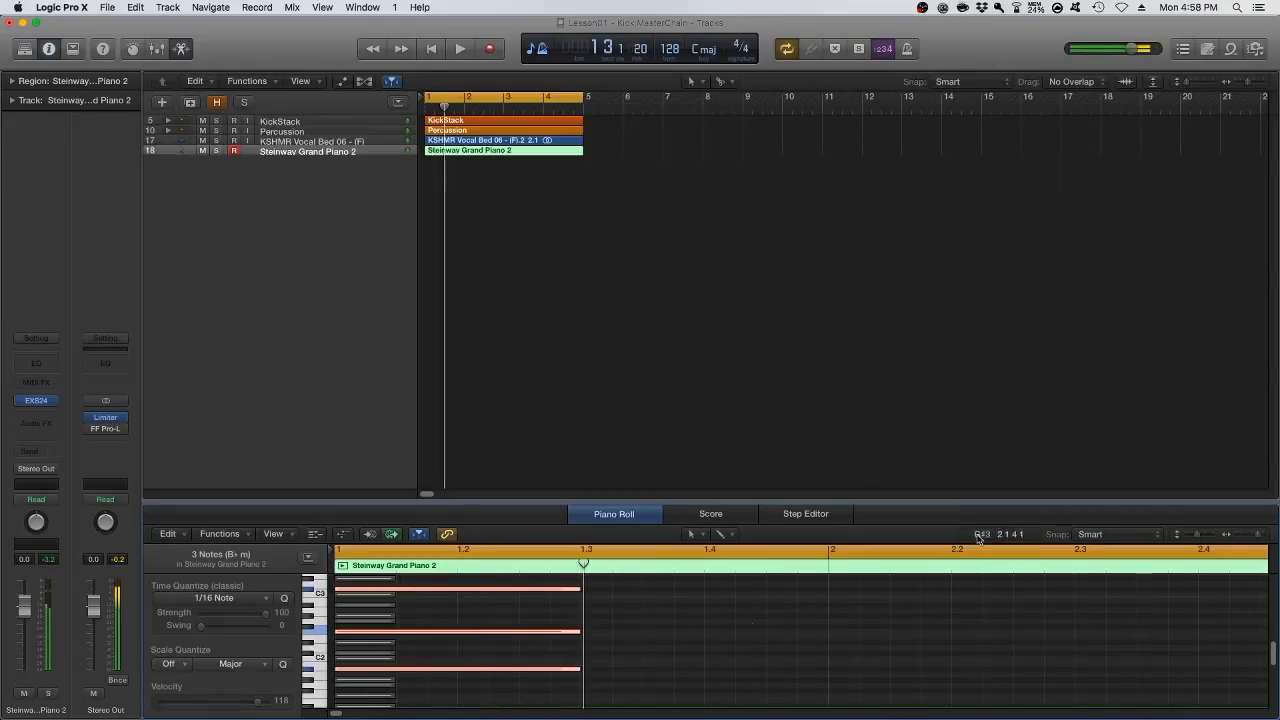
left_click_drag(1254, 537, 1250, 537)
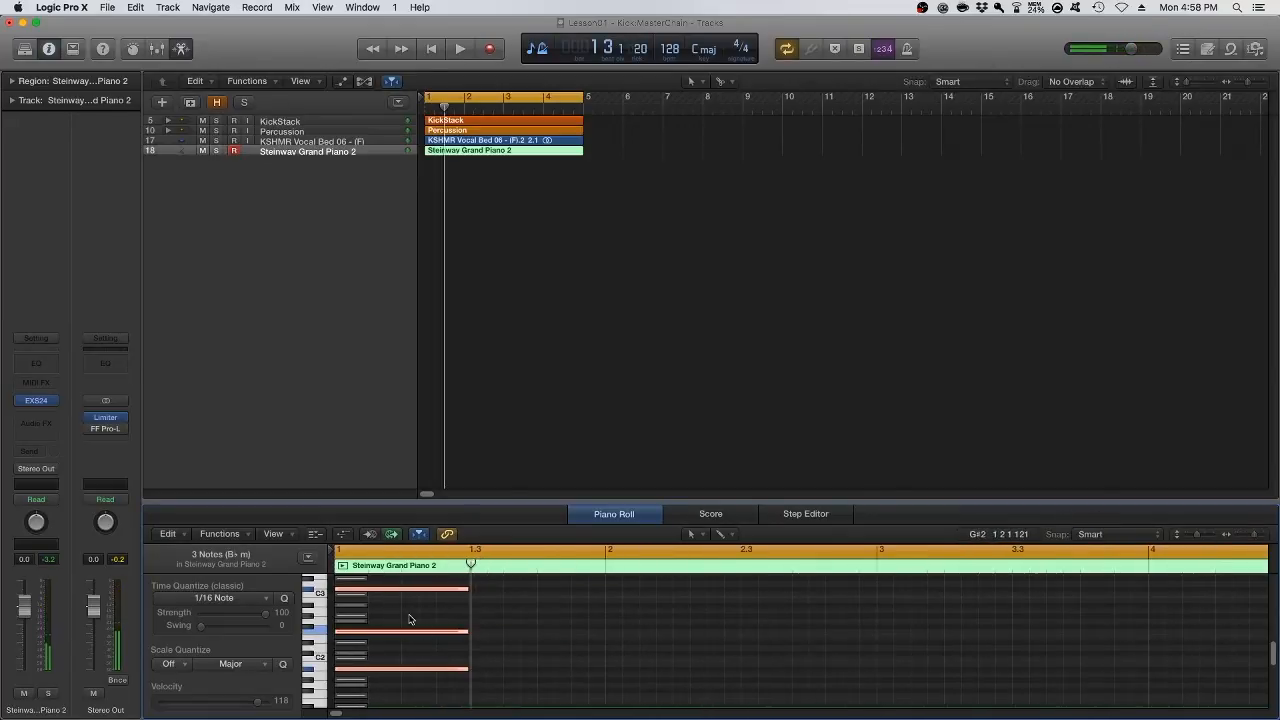
Consult the next chords in Hookpad and place the roots F1, G♯1 and D♯2 in bars 2, 3 and 4 in Logic Pro X
key("ctrl+Right")
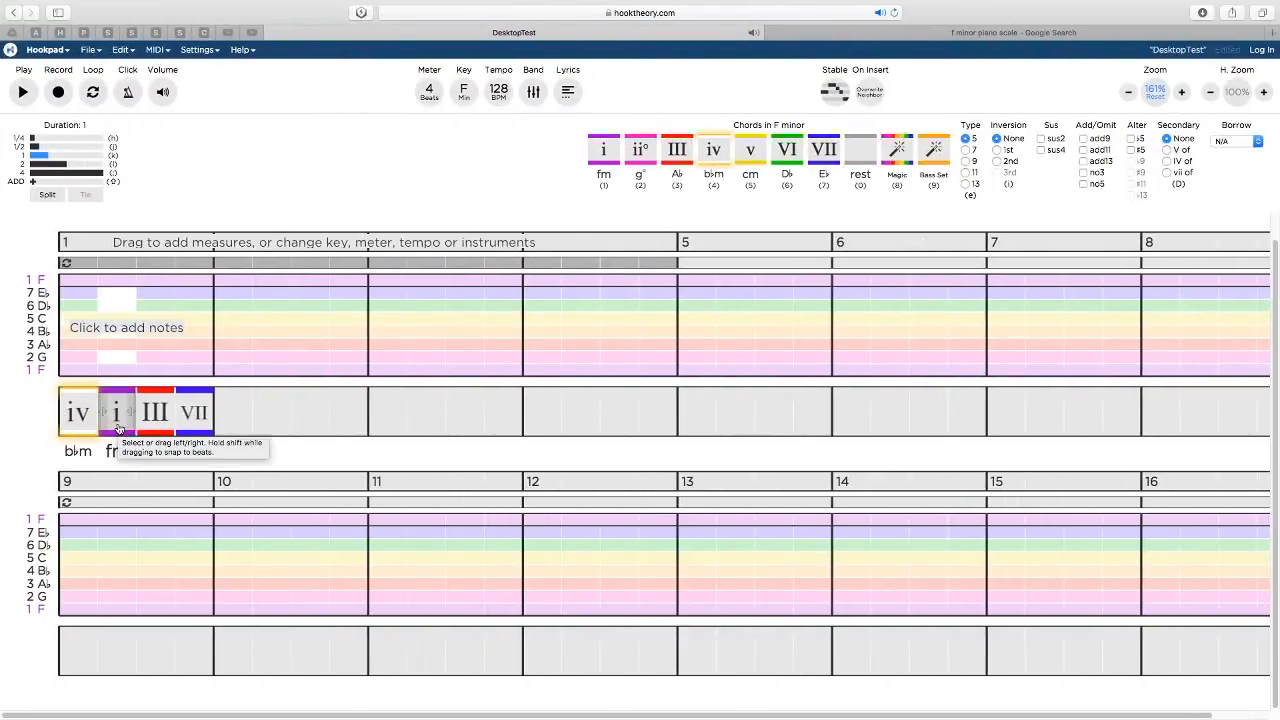
key("ctrl+Left")
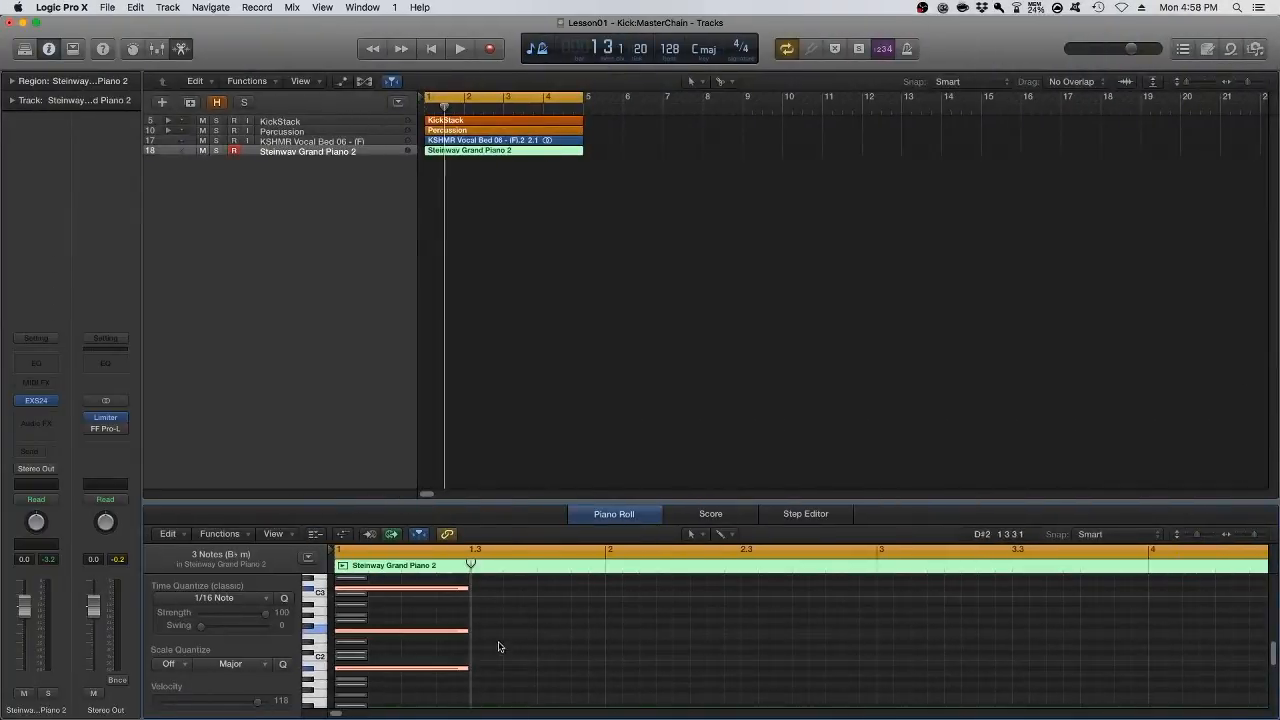
scroll(502, 623, "up", 1)
mouse_move(502, 623)
left_mouse_down()
mouse_move(471, 650)
mouse_move(590, 672)
mouse_move(680, 617)
left_mouse_up()
left_click(740, 647)
scroll(740, 647, "up", 5)
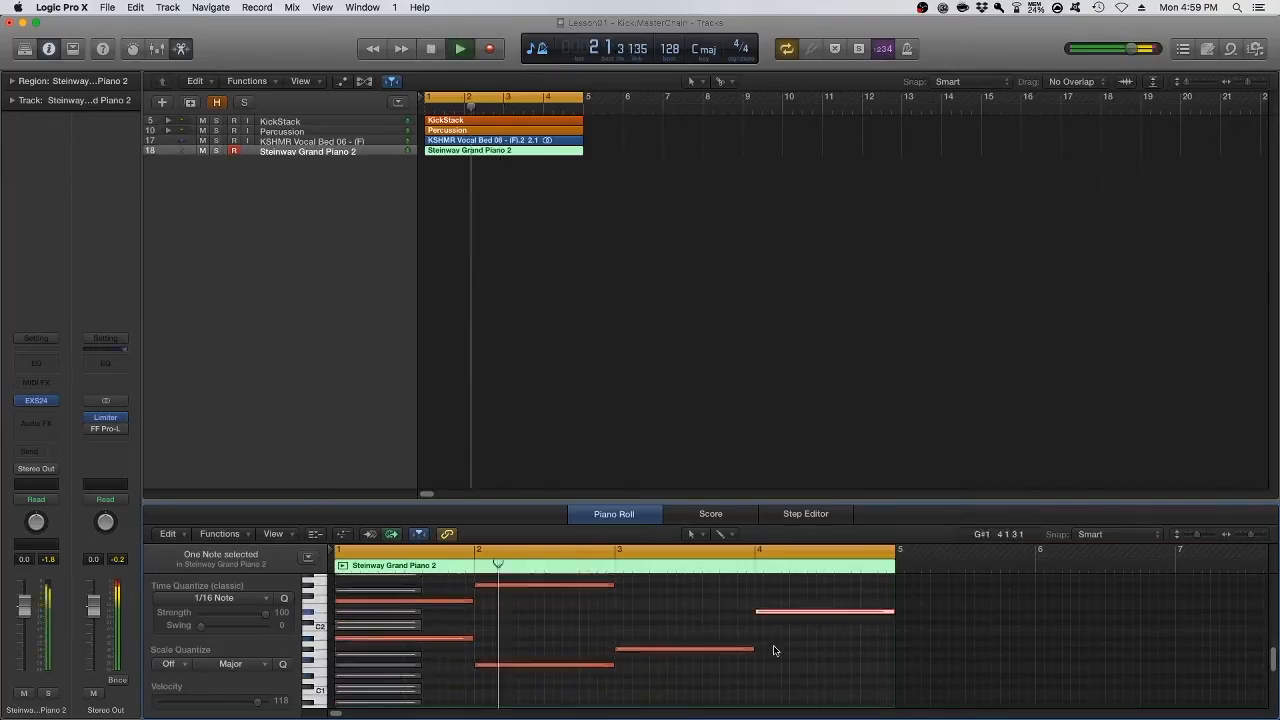
Complete the fm, A♭ and E♭ chords in bars 2 to 4, voicing the E♭ chord as D♯1, D♯2, G2 and A♯2
scroll(870, 620, "down", 1)
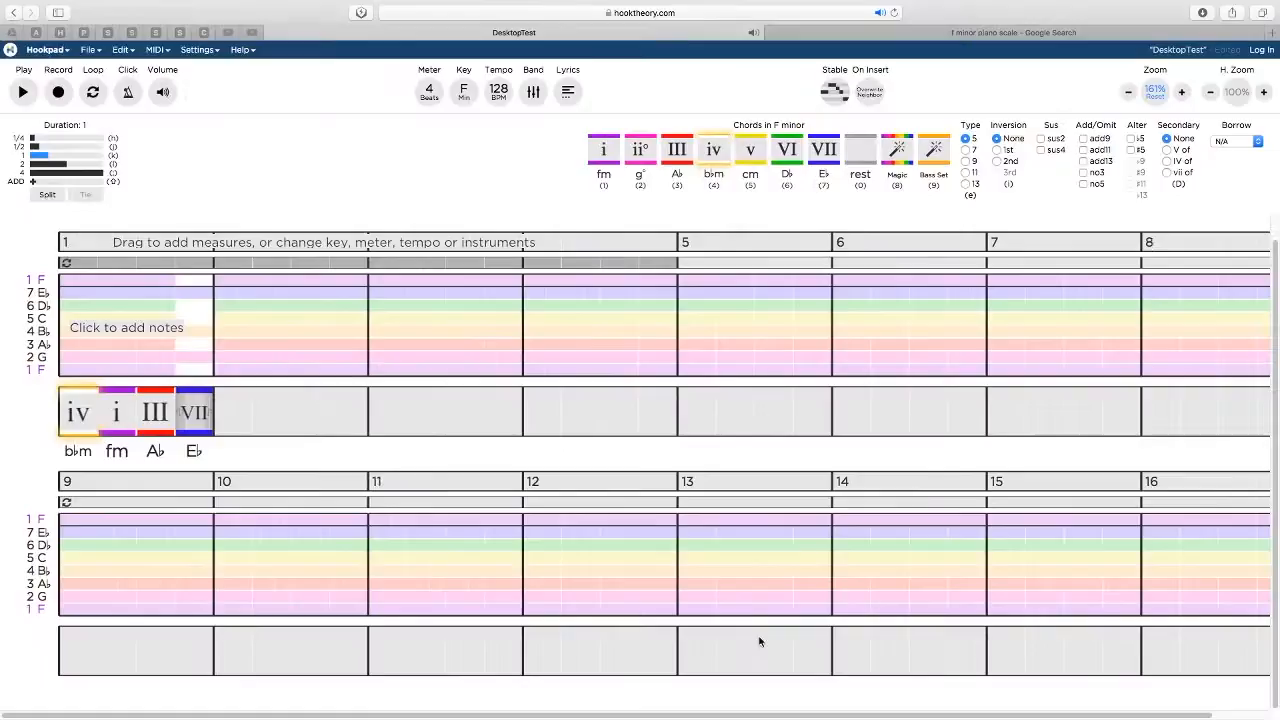
left_click(783, 689)
left_click_drag(783, 689, 775, 640)
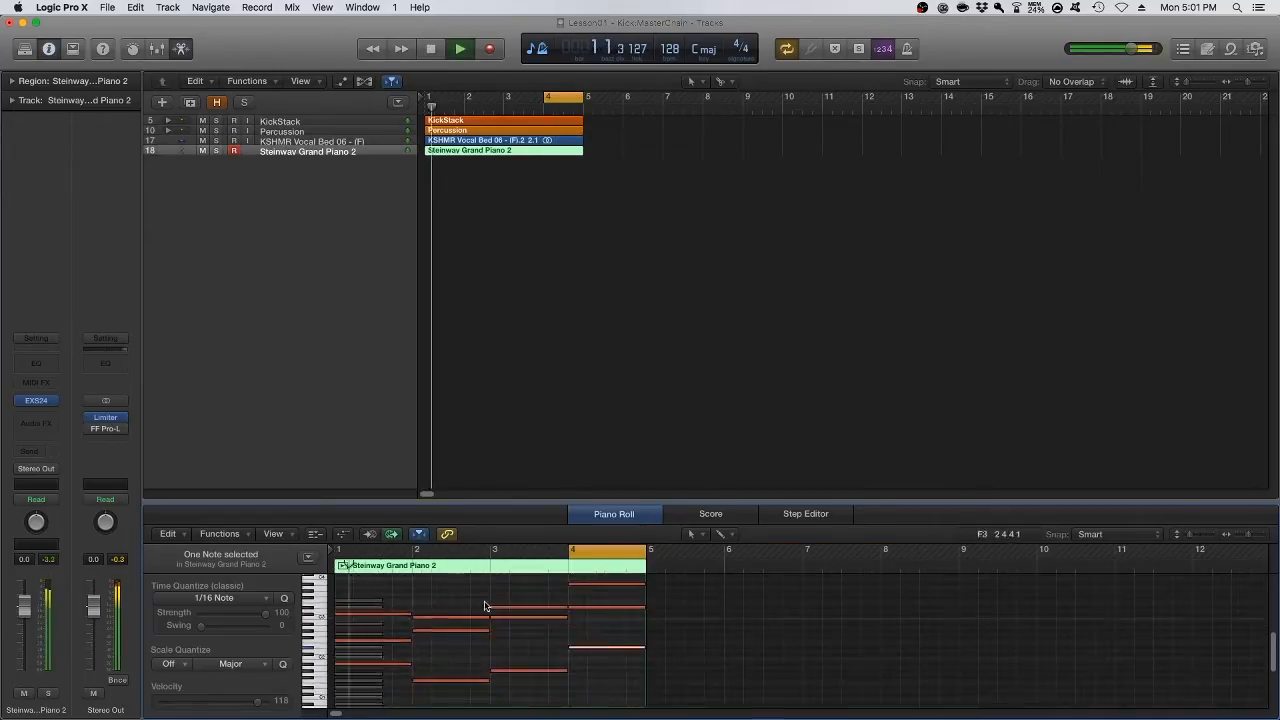
left_click_drag(588, 660, 585, 640)
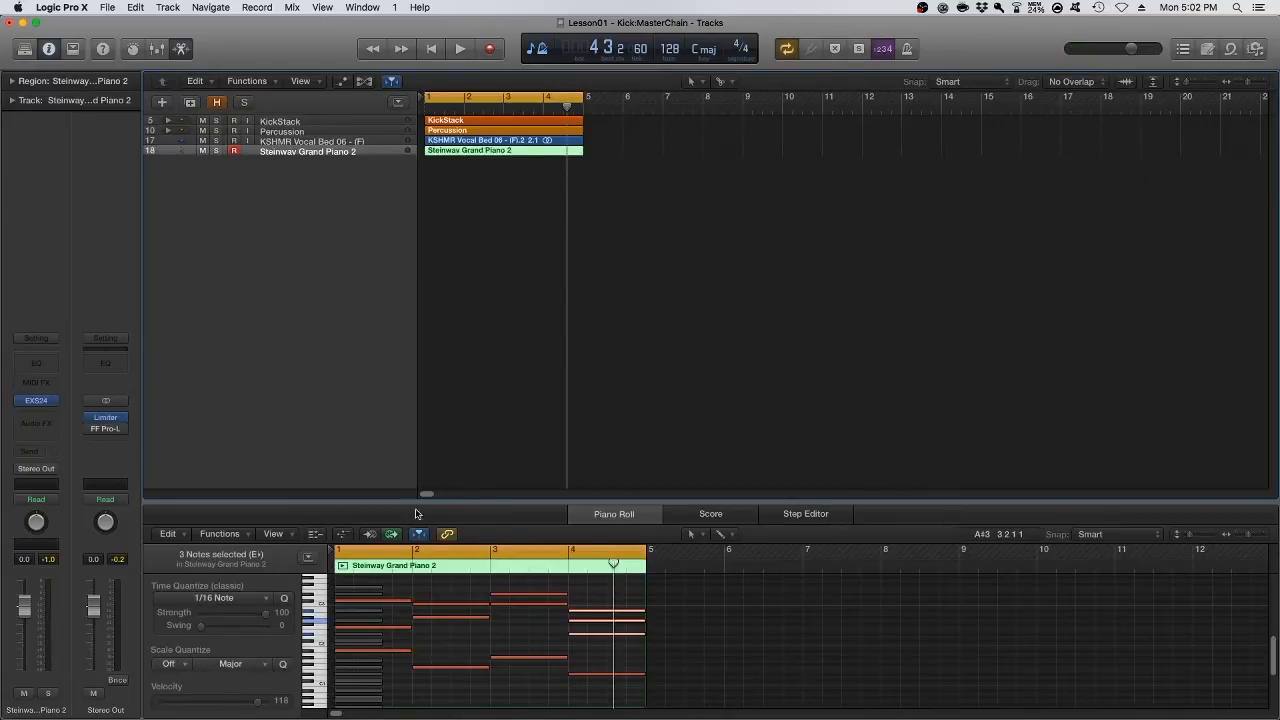
Add a C2 note to the fm chord in bar 2, auditioning different pitches during playback
key("space")
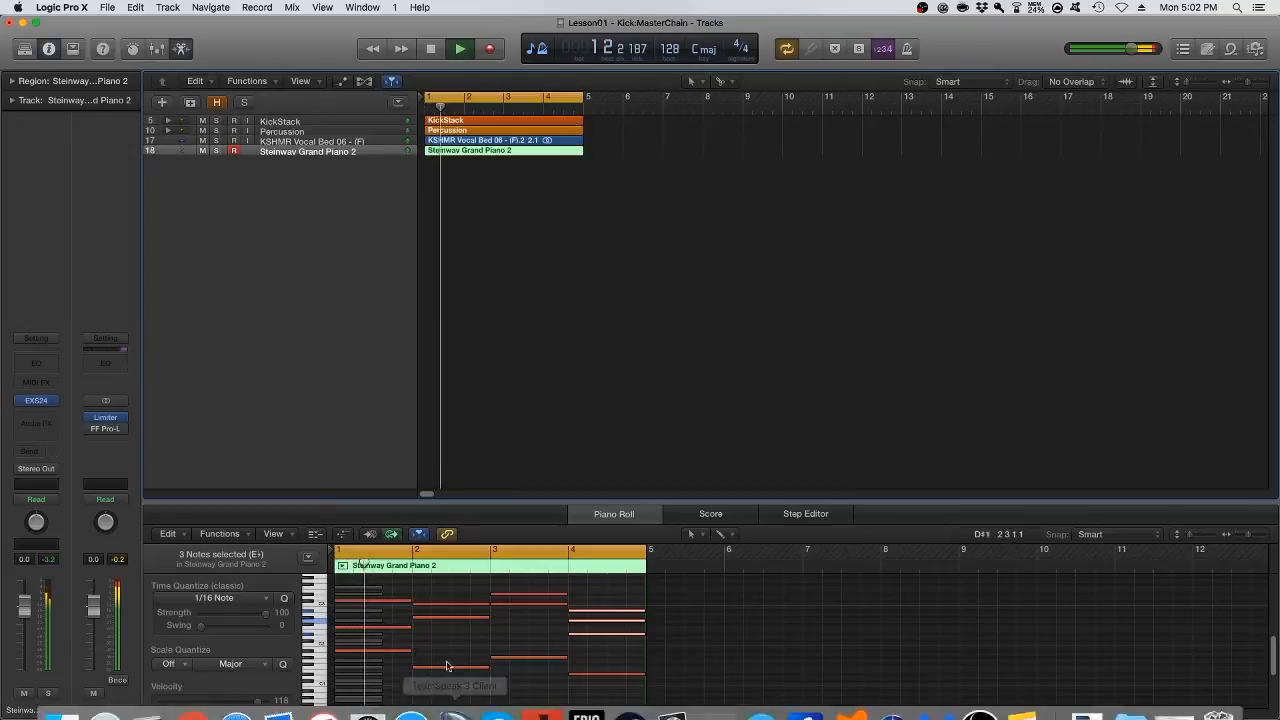
left_click(435, 623)
key("space")
left_click_drag(435, 621, 438, 637)
key("space")
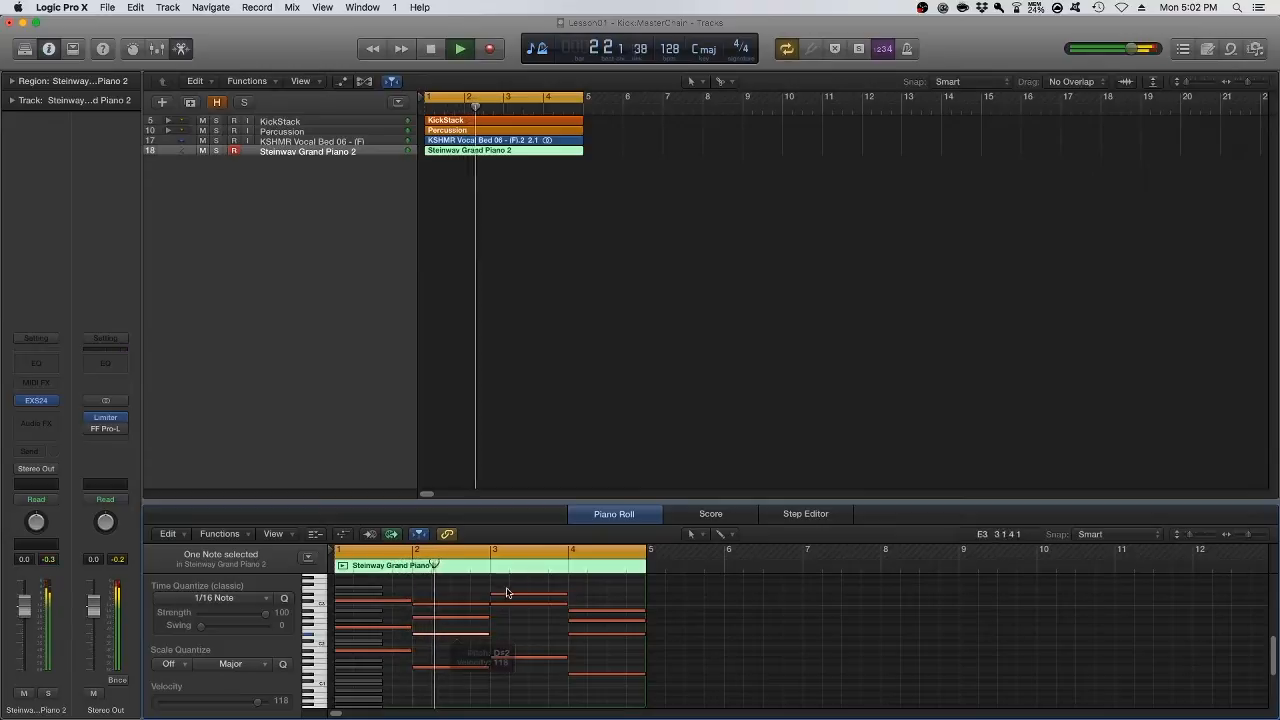
key("space")
left_click_drag(443, 637, 443, 651)
key("space")
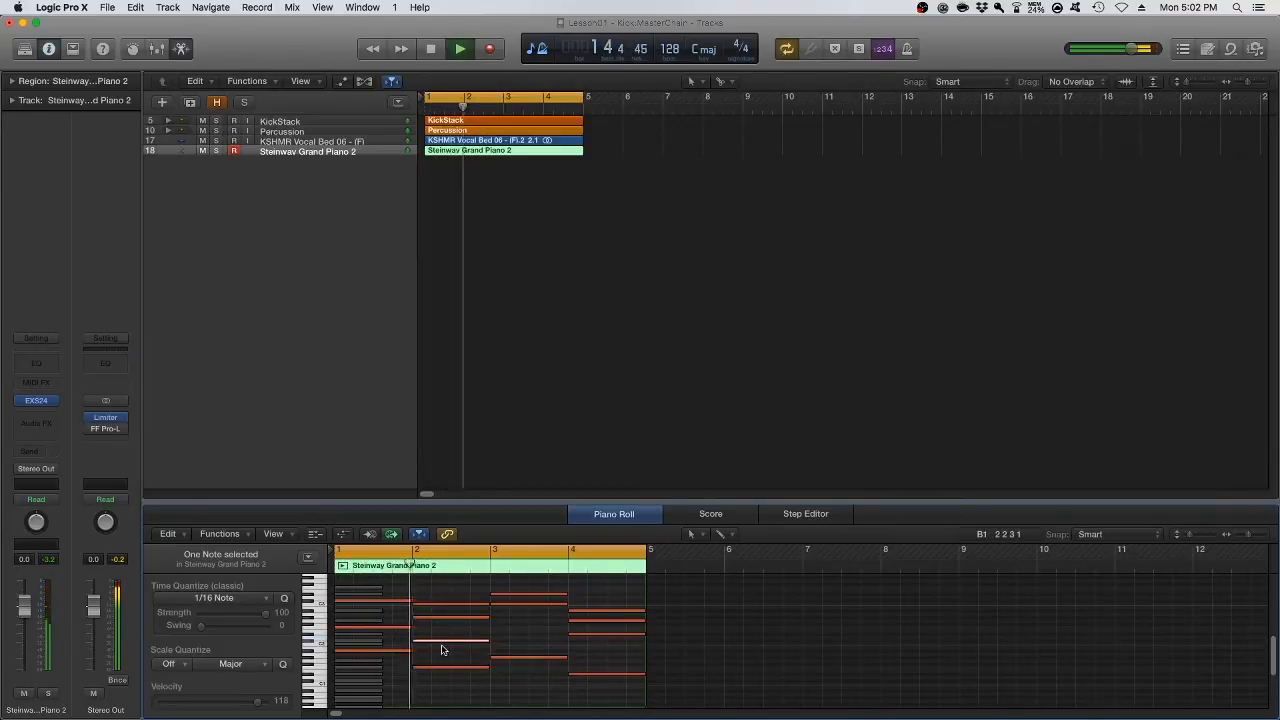
key("space")
Copy the added bar 2 note into the A♭ chord in bar 3 as A♯2 and play the progression back
left_click_drag(443, 644, 515, 610)
key("space")
key("space")
key("space")
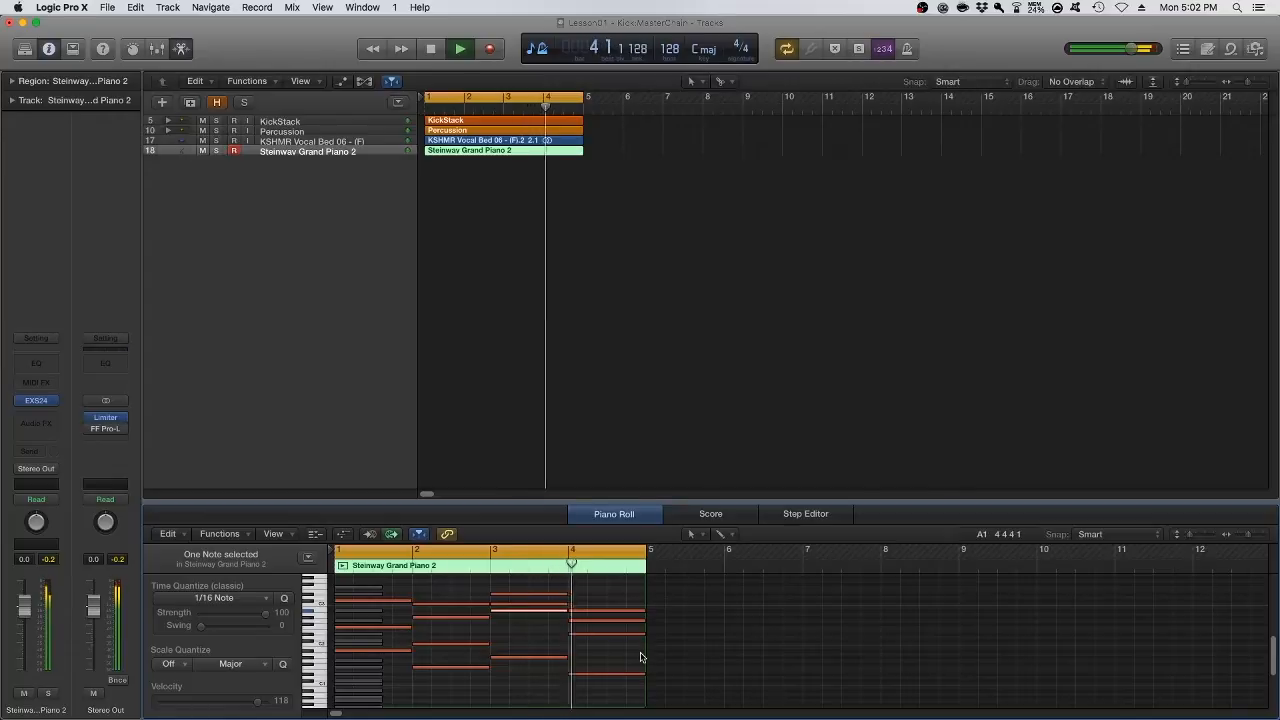
key("space")
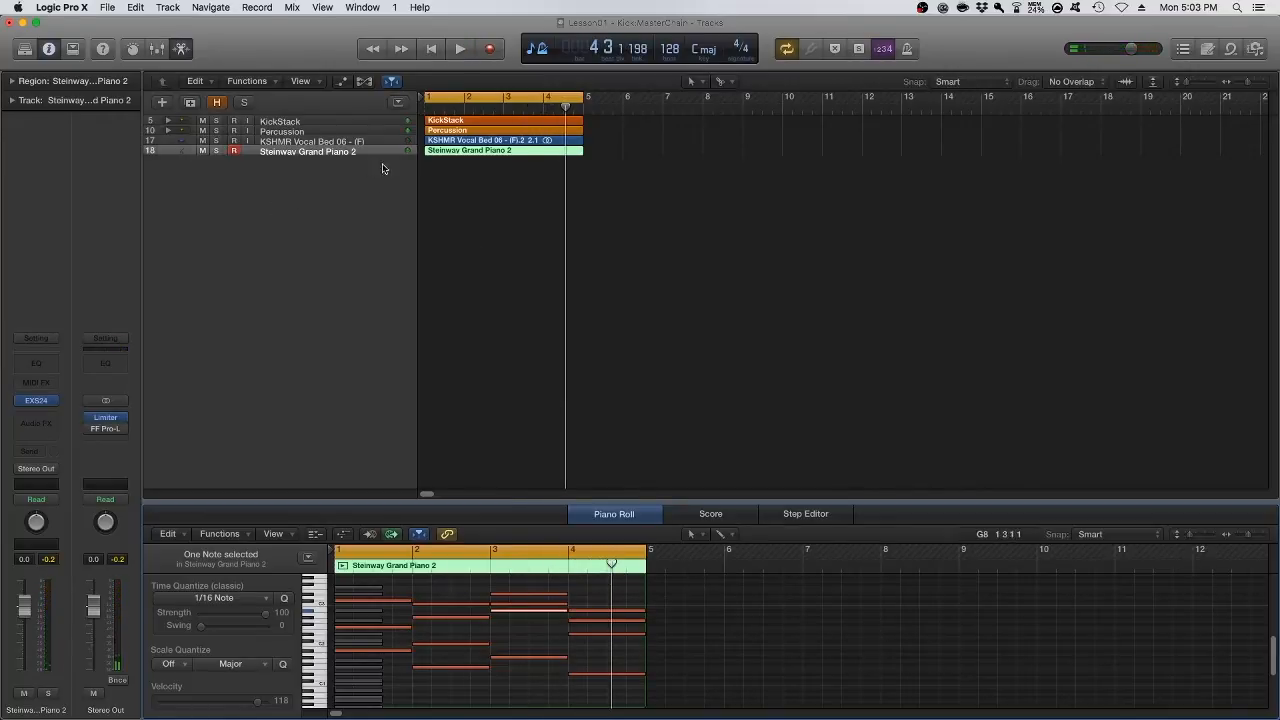
Select the Steinway Grand Piano 2 region and create a duplicate track for layering a second instrument
left_click_drag(676, 202, 598, 181)
left_click(487, 153)
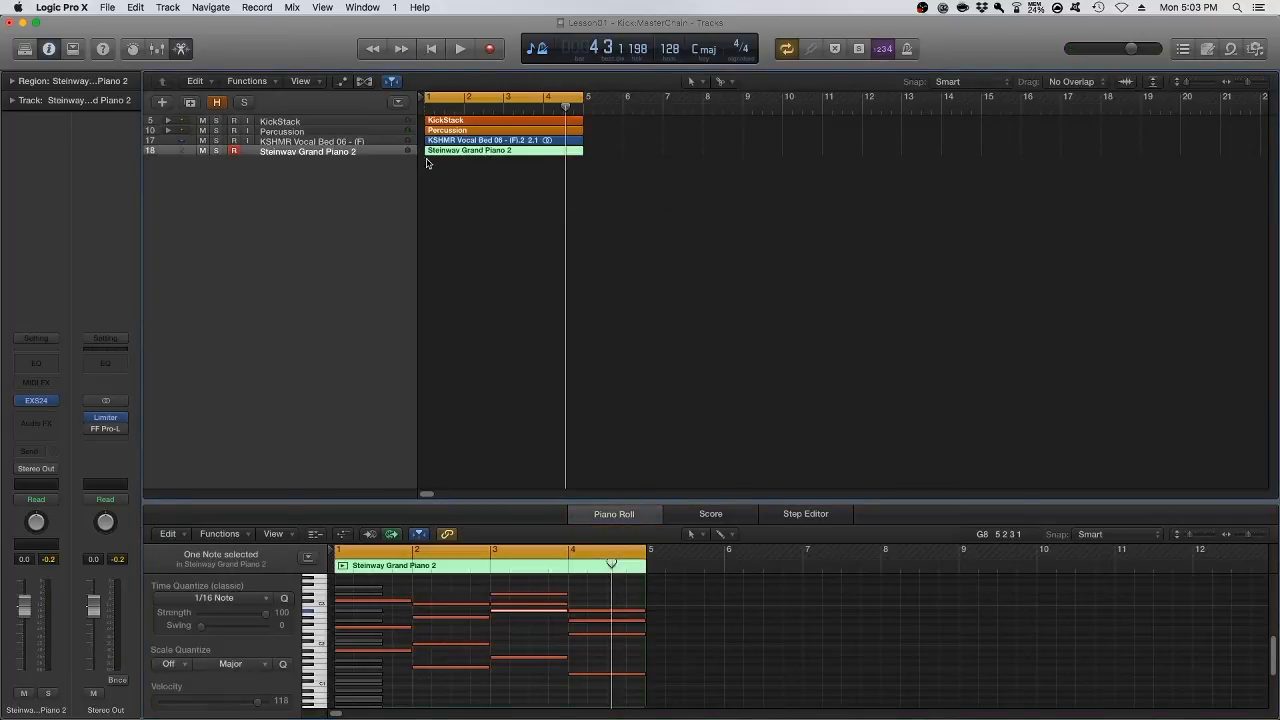
left_click(191, 104)
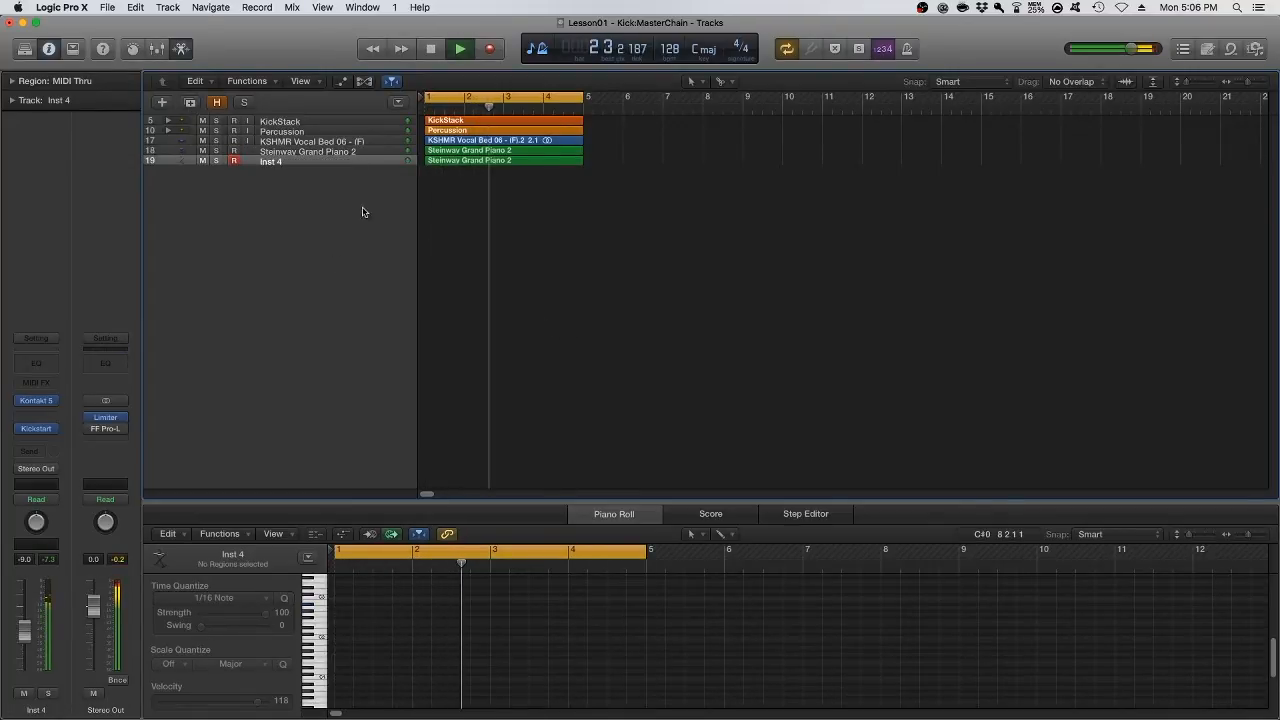
Insert a Channel EQ on the Inst 4 track and raise its low-cut frequency to about 100 Hz
left_click(42, 366)
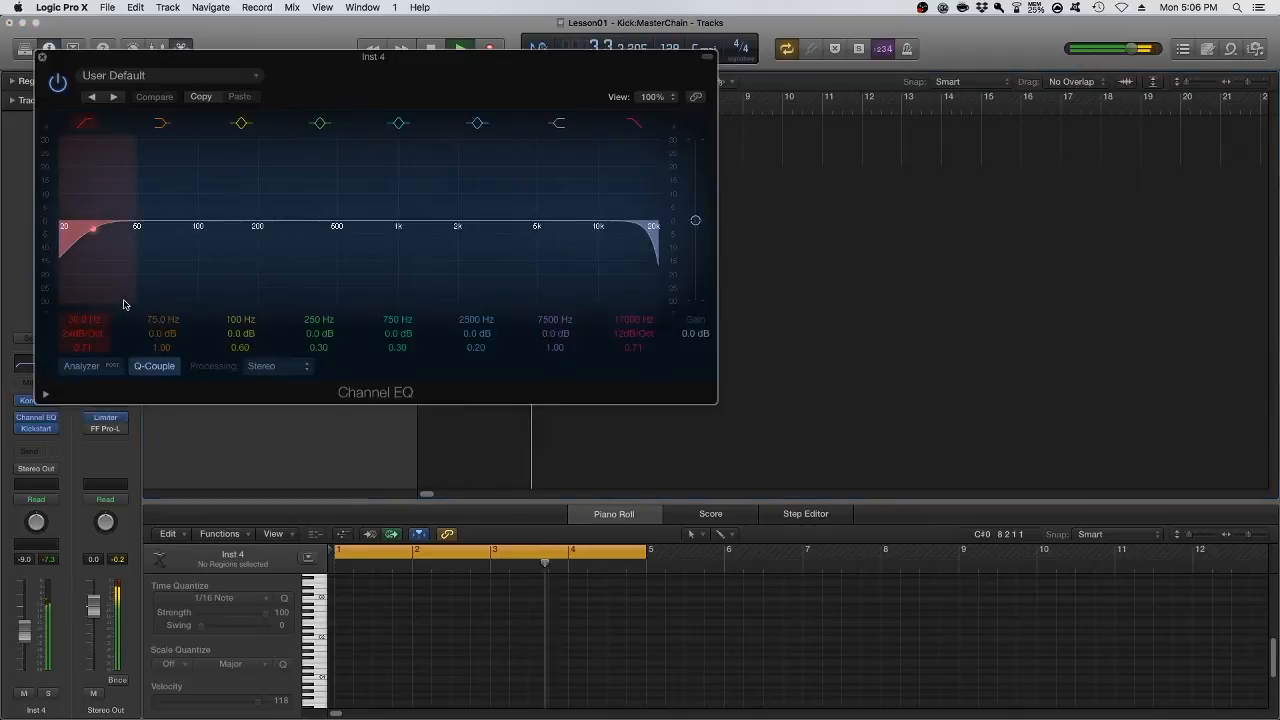
left_click(82, 366)
left_click_drag(93, 229, 192, 228)
left_click(42, 57)
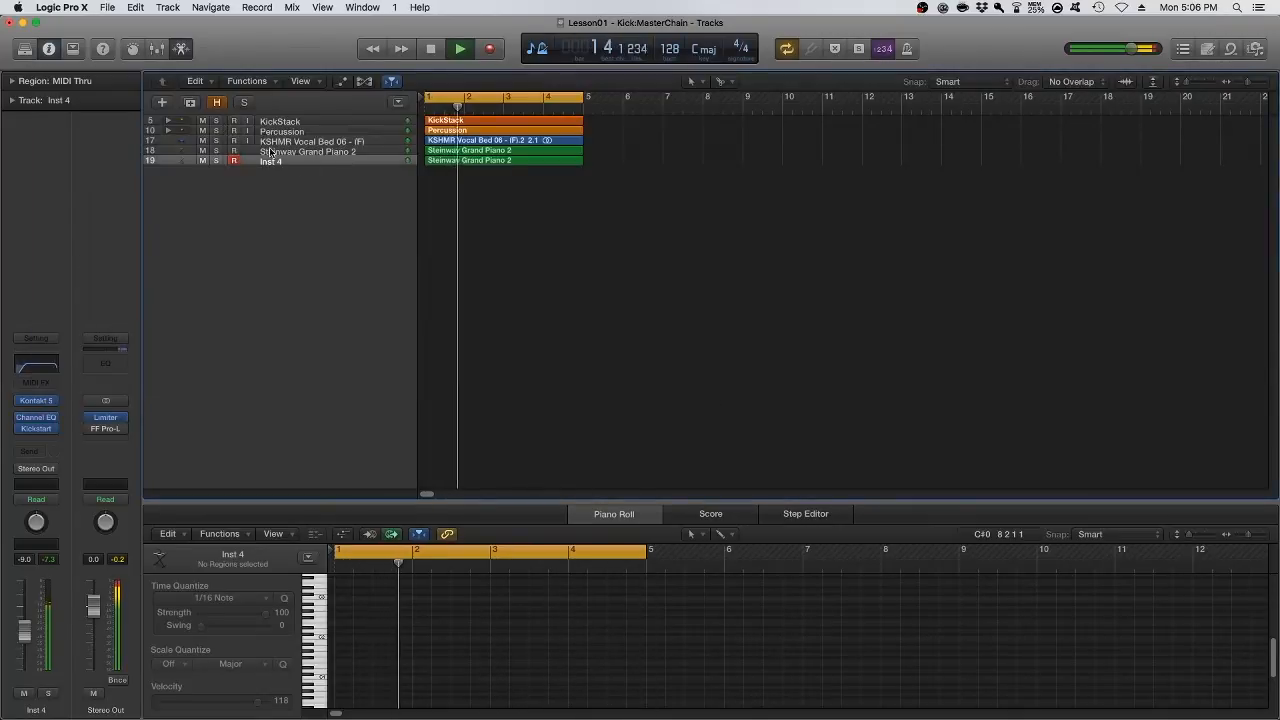
Check the Steinway Grand Piano 2 track's Kickstart effect and its sound in solo, and lower its volume to −5.1 dB
left_click(270, 152)
left_click(36, 428)
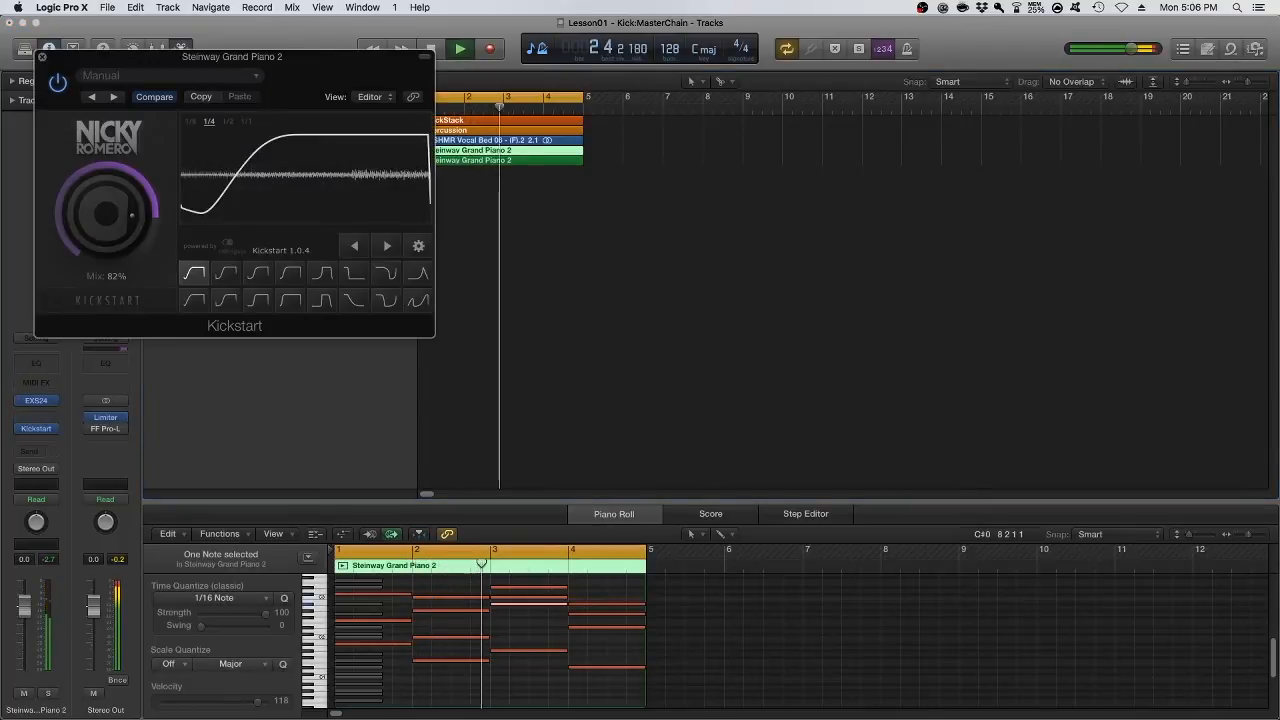
left_click(42, 57)
left_click(217, 152)
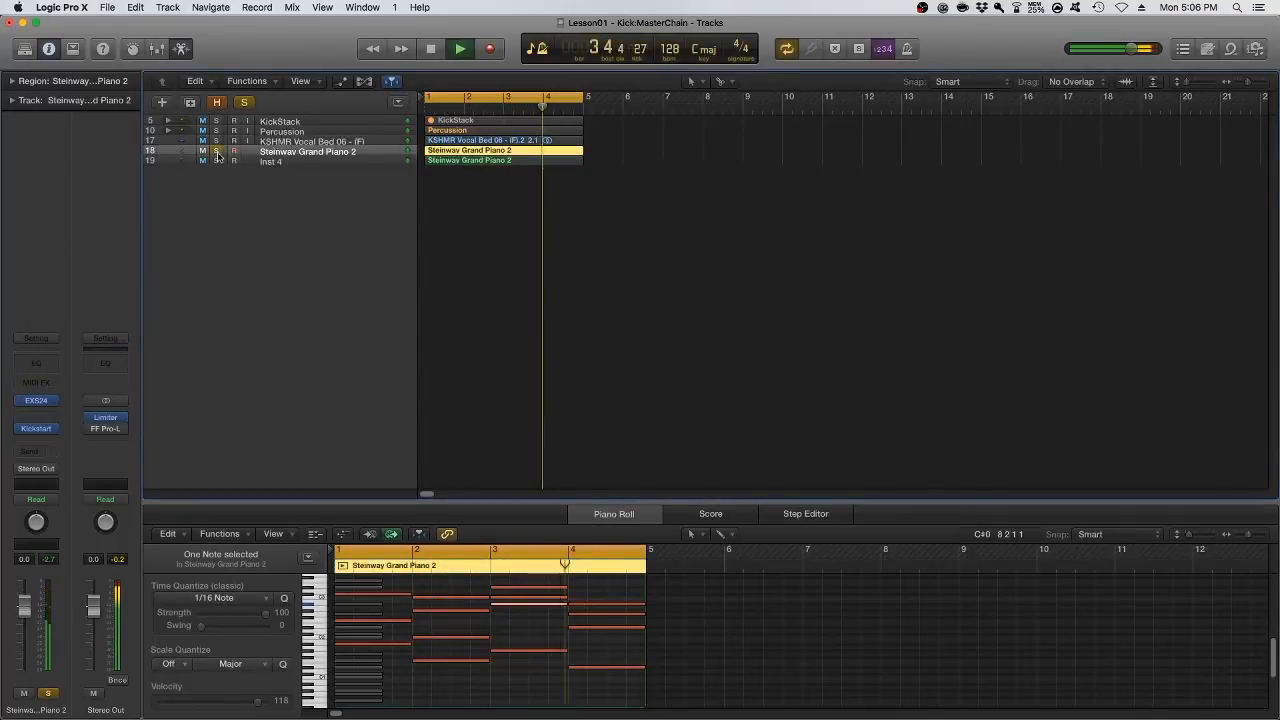
left_click(217, 152)
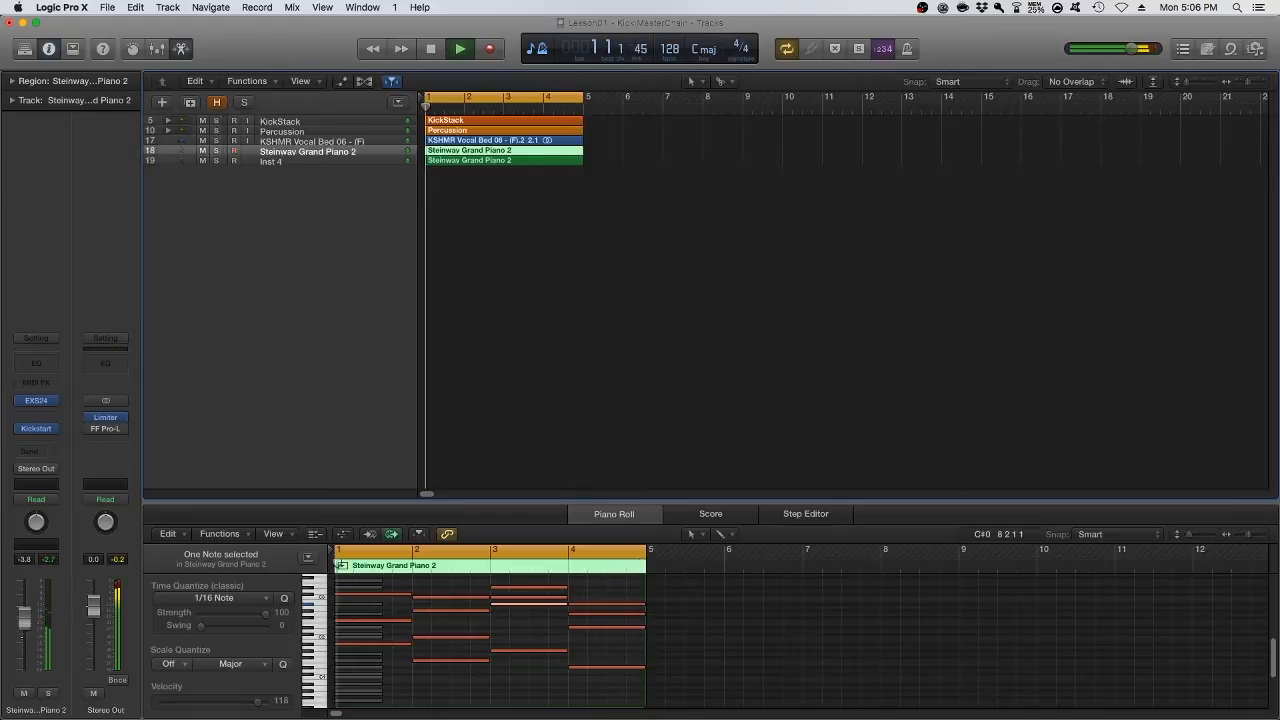
Lower the Inst 4 volume to about −12.8 dB, and set the KSHMR Vocal Bed volume to −5.4 dB after checking it in solo
left_click(290, 161)
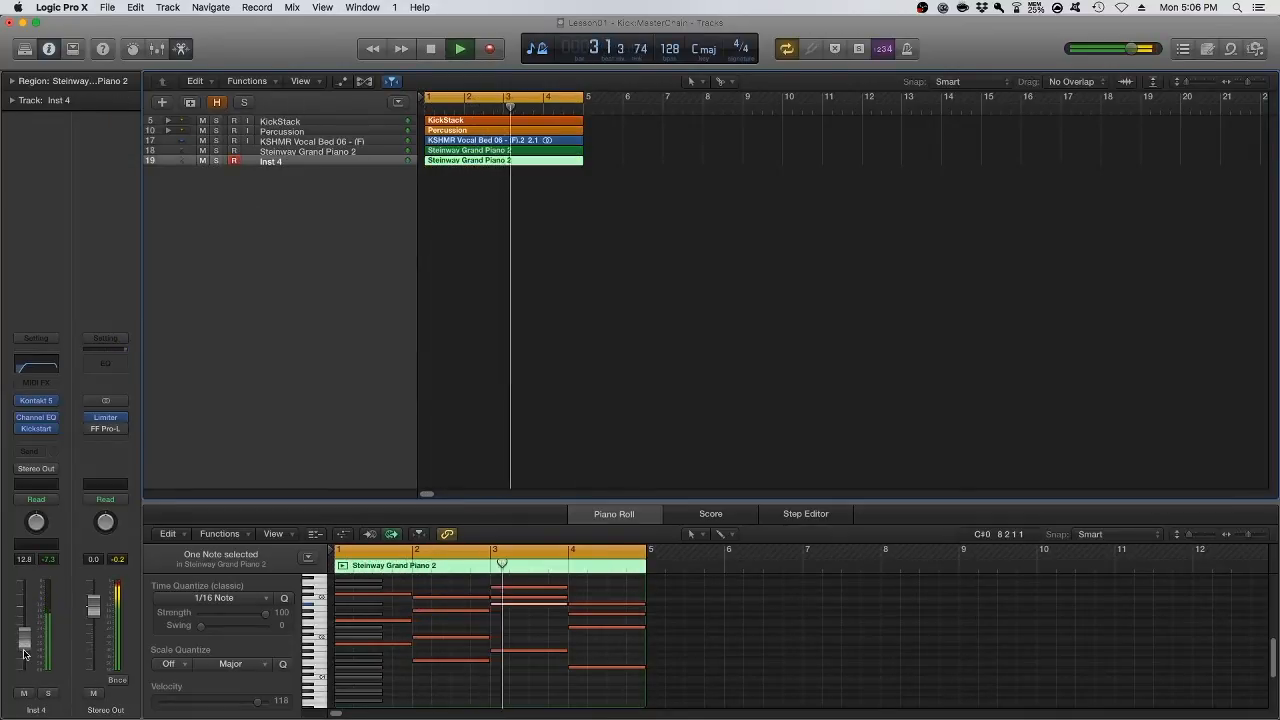
left_click(216, 141)
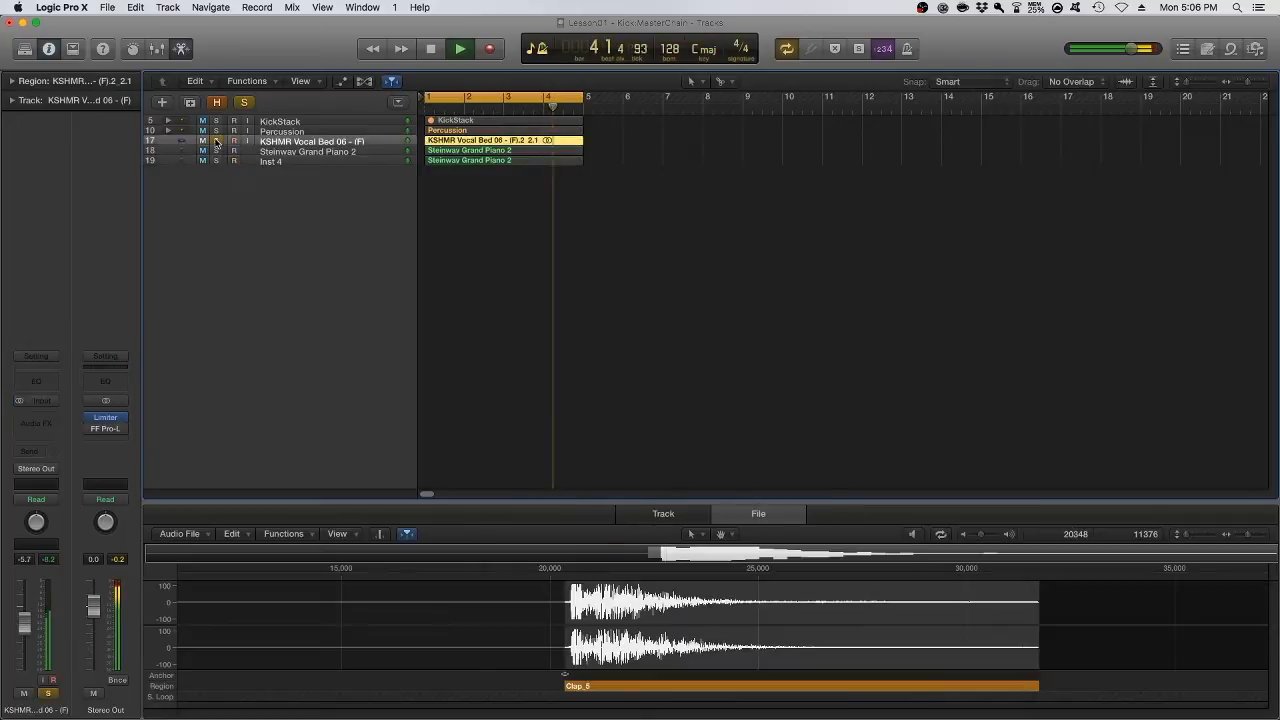
left_click(216, 141)
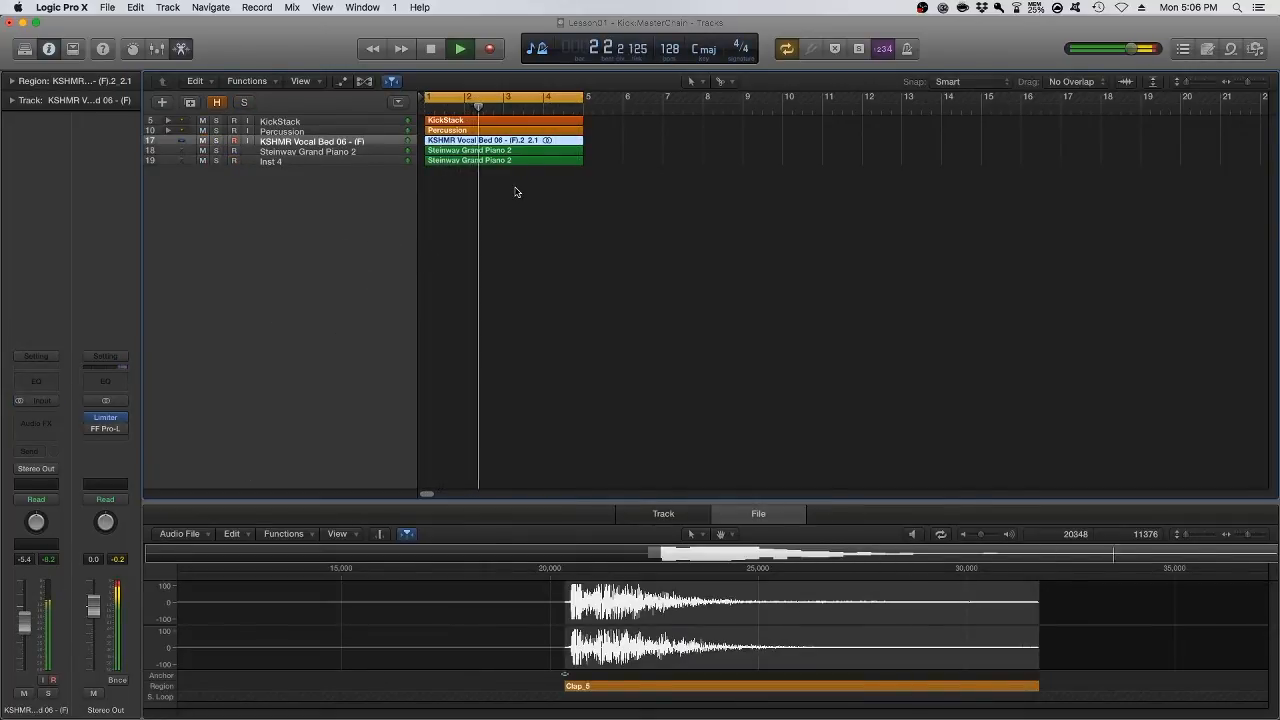
key("space")
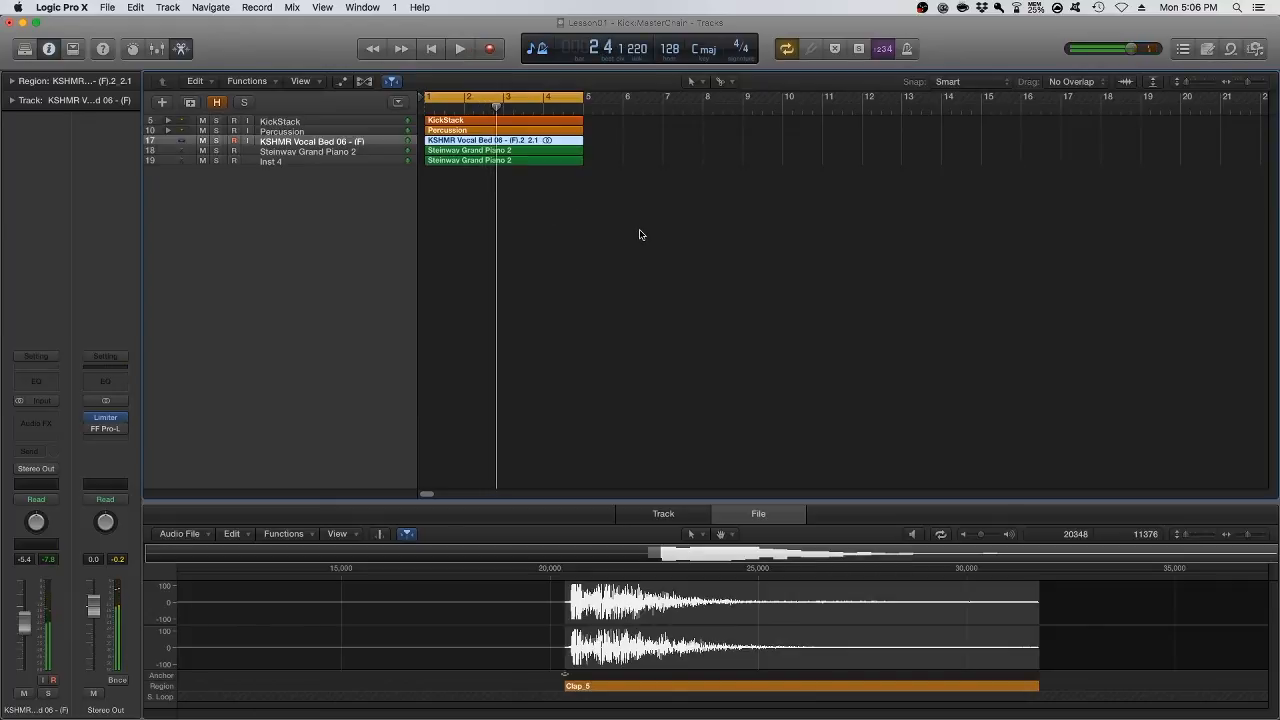